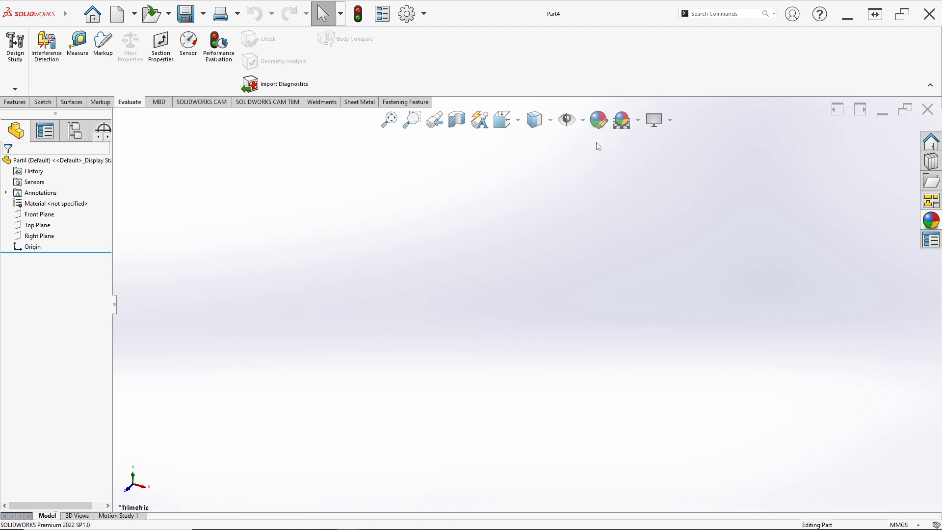
# Switch the scene to a plain white background and set the document units to MMGS (millimeter, gram, second).
pyautogui.click(623, 120)
pyautogui.click(642, 150)
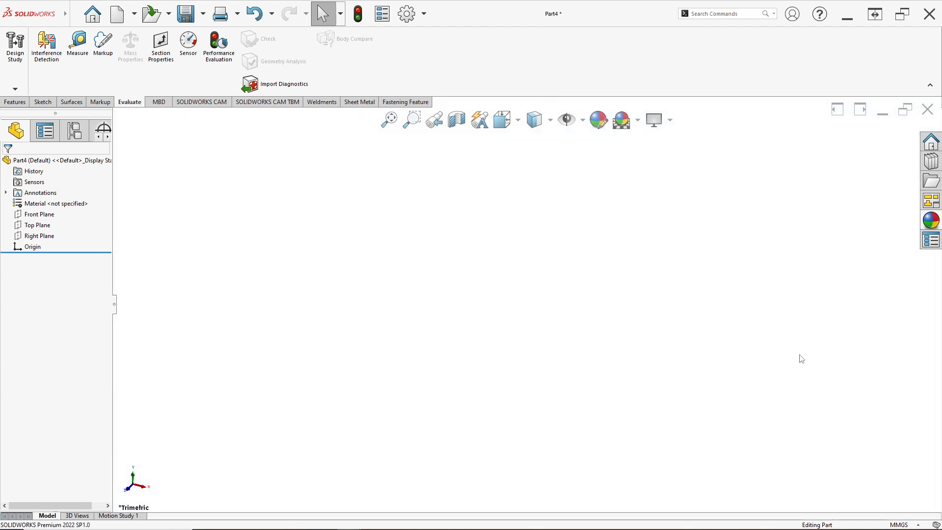
pyautogui.click(902, 524)
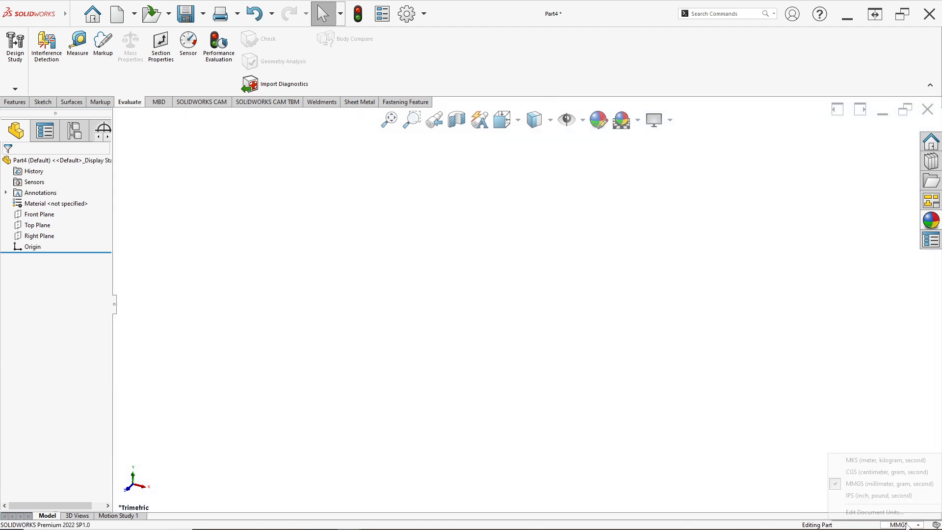
pyautogui.click(885, 484)
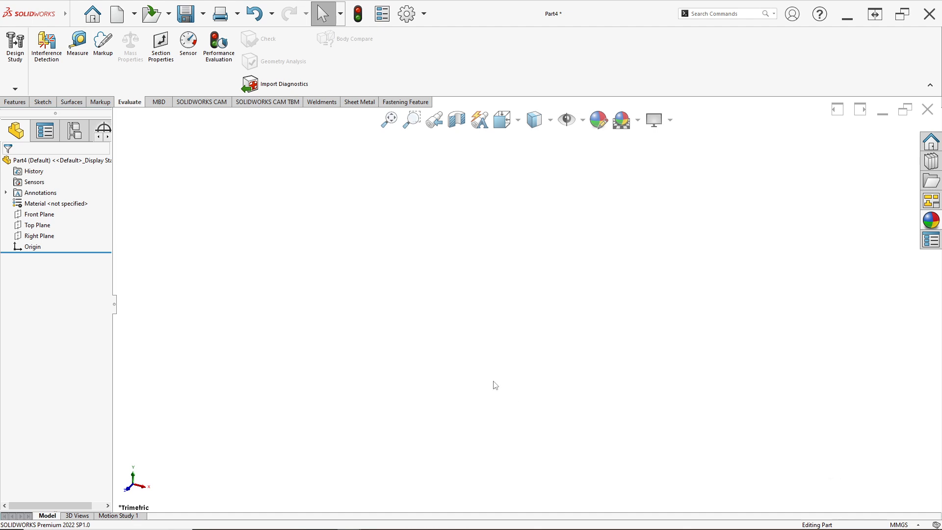
# Start a sketch on the Top Plane and draw a vertical centerline about 46 mm long to the left of the origin.
pyautogui.rightClick(40, 228)
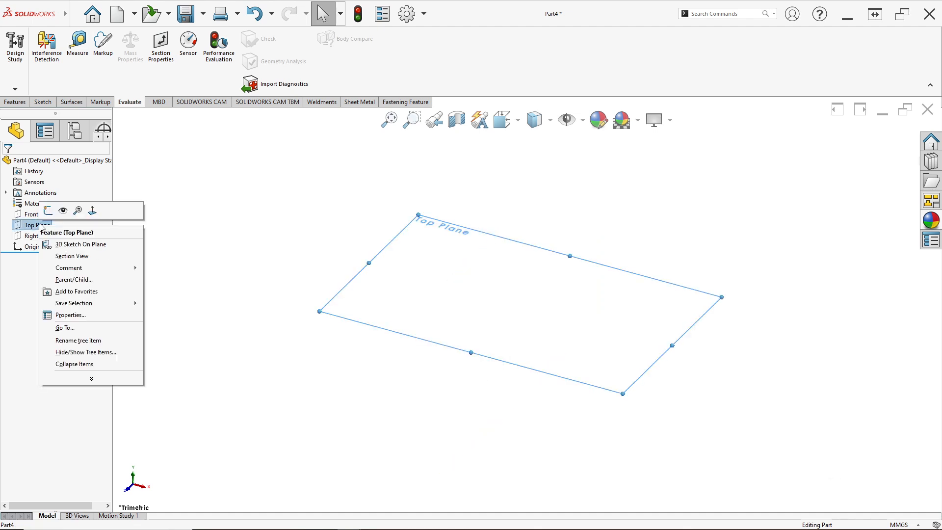
pyautogui.click(48, 211)
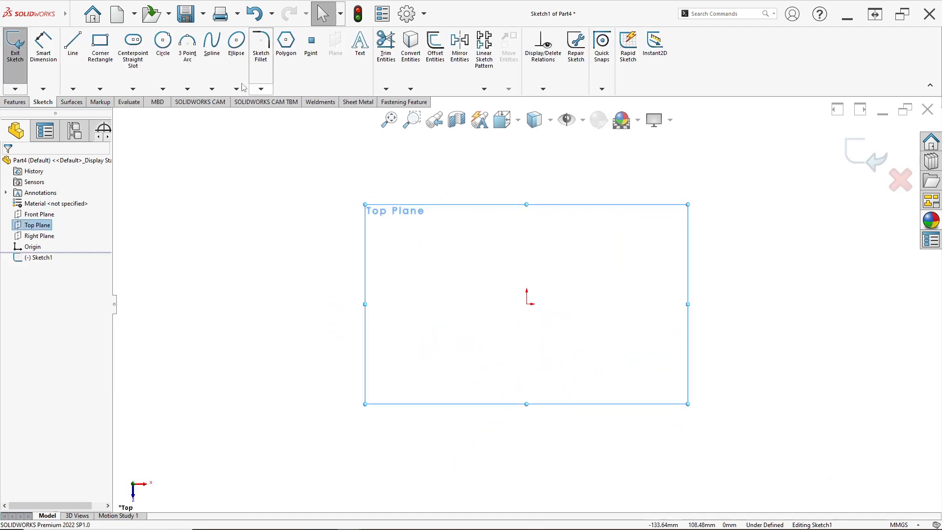
pyautogui.click(74, 88)
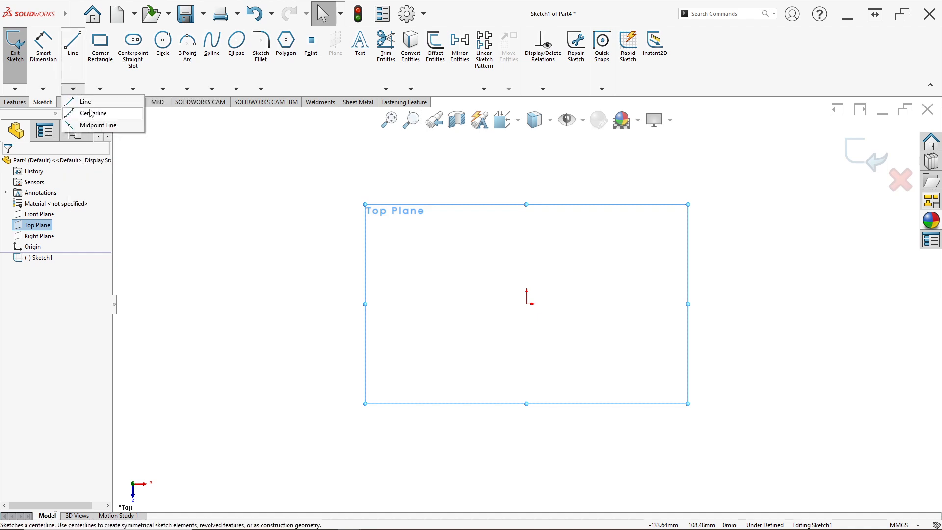
pyautogui.click(86, 113)
pyautogui.click(446, 270)
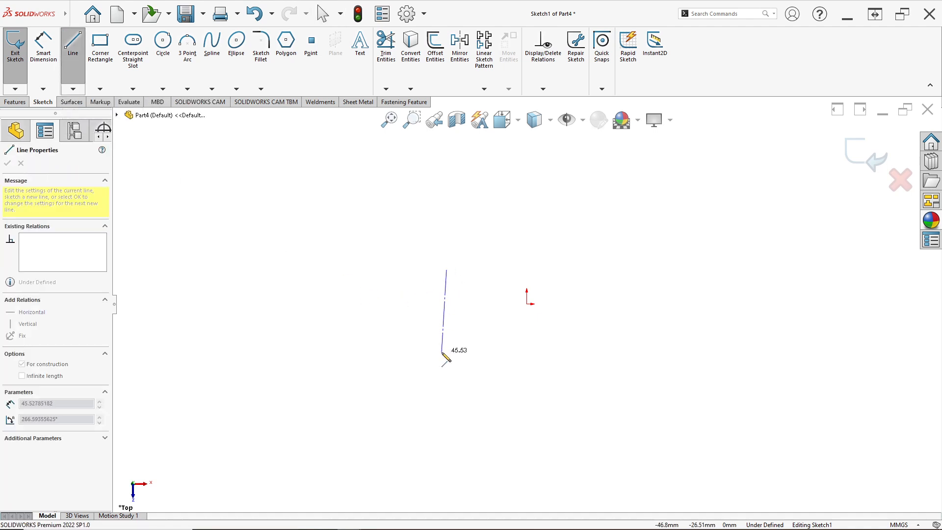
pyautogui.click(446, 352)
pyautogui.press('Escape')
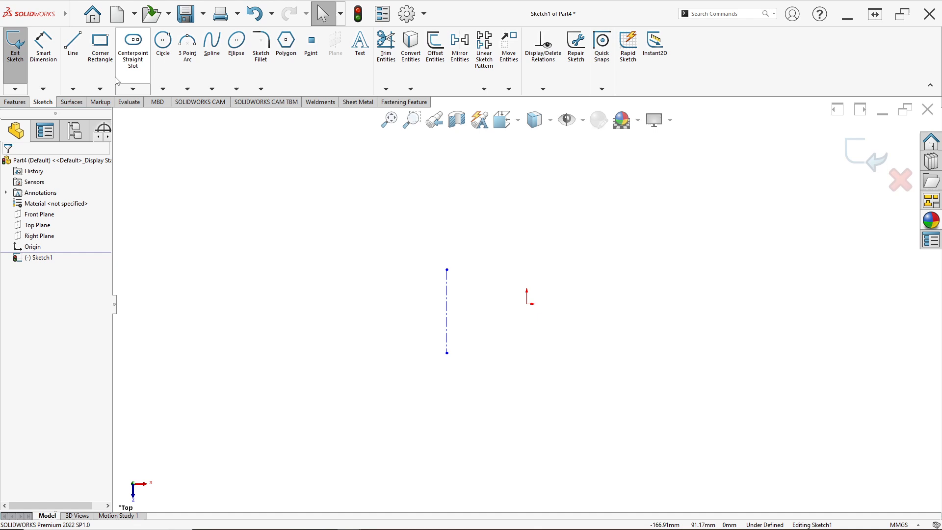
# Draw a second vertical centerline about 46 mm long to the right of the origin, level with the first one.
pyautogui.click(73, 89)
pyautogui.click(91, 113)
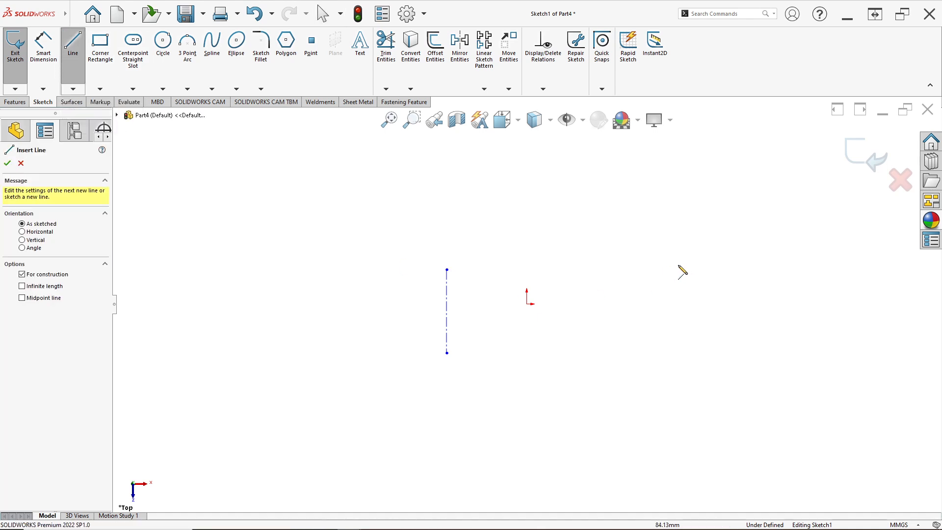
pyautogui.click(677, 270)
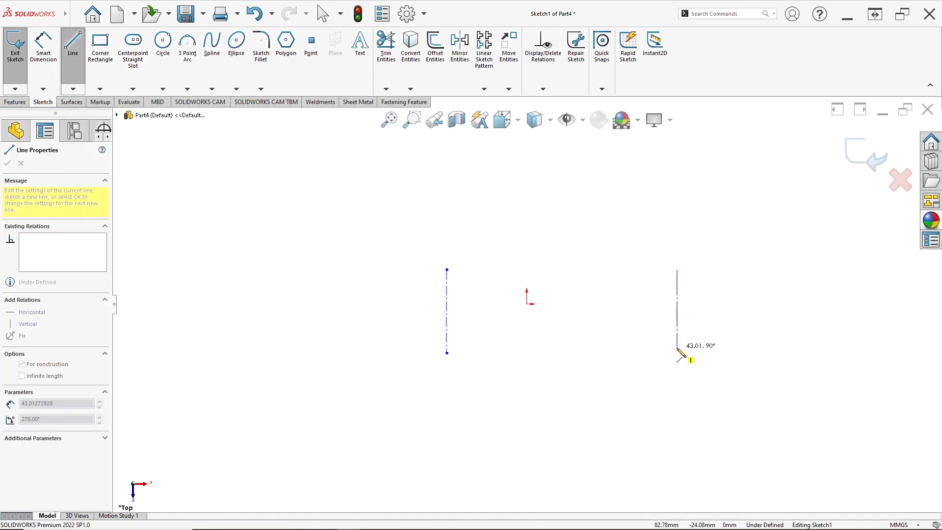
pyautogui.scroll(-2, 678, 352)
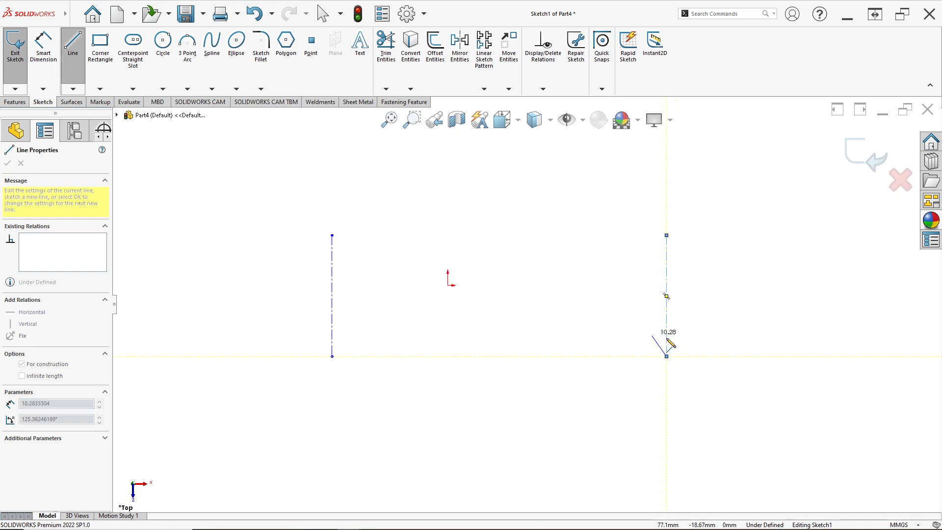
pyautogui.click(666, 352)
pyautogui.press('Escape')
# Make the upper endpoints of both vertical centerlines horizontal, and align the left centerline's midpoint horizontally with the origin.
pyautogui.scroll(-1, 382, 275)
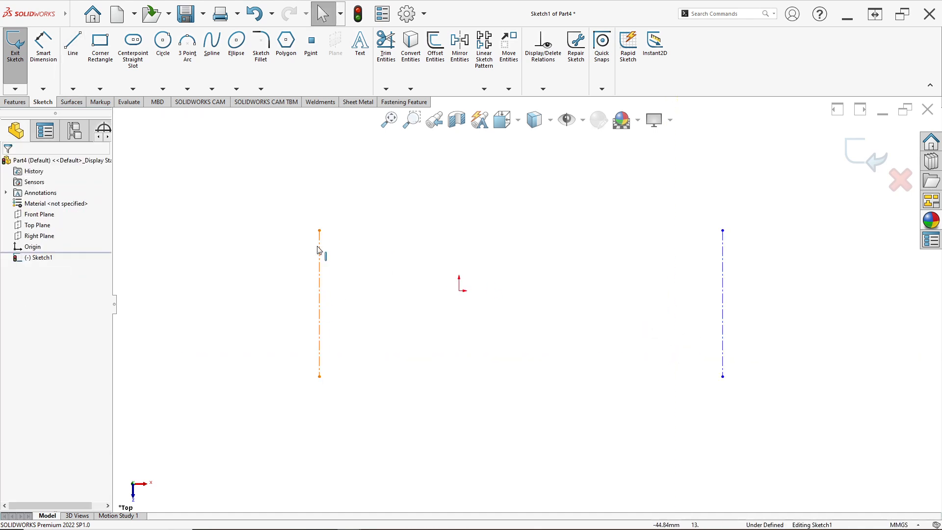
pyautogui.click(319, 231)
pyautogui.keyDown('ctrl'); pyautogui.click(722, 230); pyautogui.keyUp('ctrl')
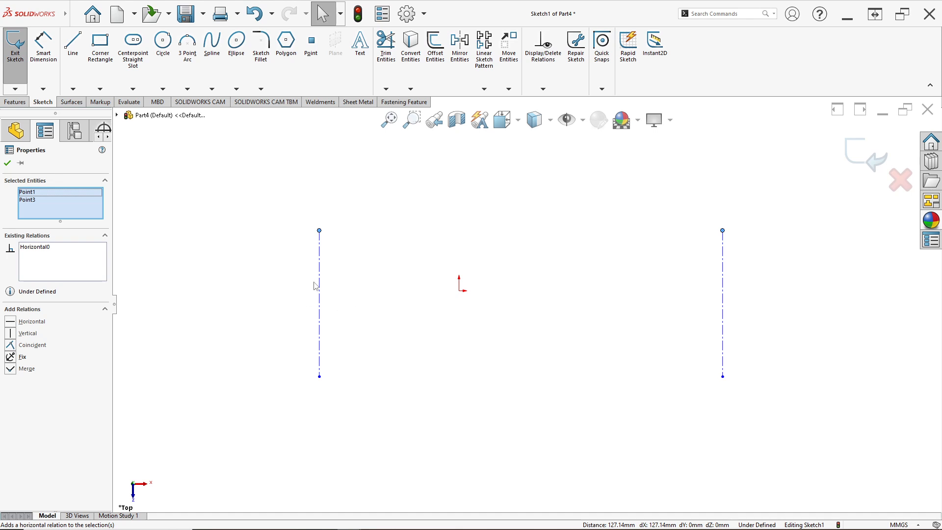
pyautogui.click(319, 305)
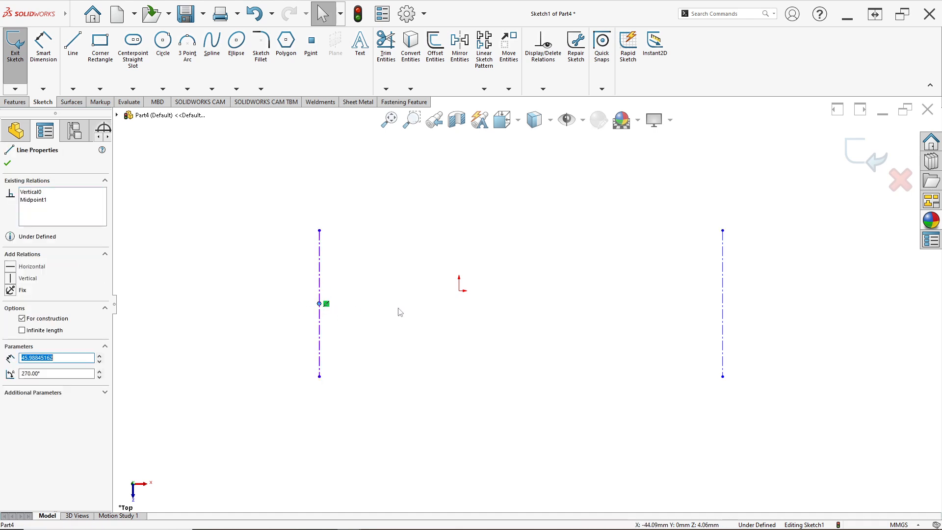
pyautogui.keyDown('ctrl'); pyautogui.click(459, 291); pyautogui.keyUp('ctrl')
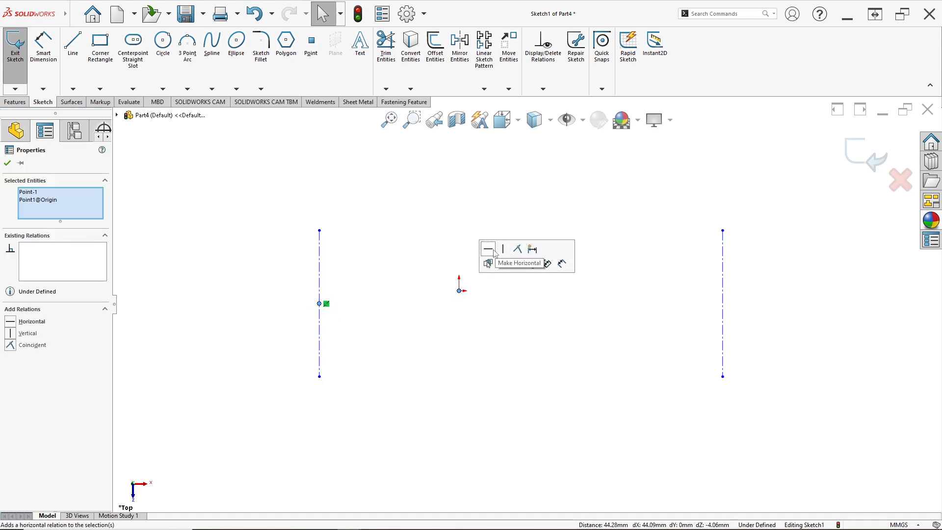
# Draw a horizontal centerline about 127 mm long through the origin, joining the midpoints of the two vertical centerlines.
pyautogui.click(74, 89)
pyautogui.click(93, 113)
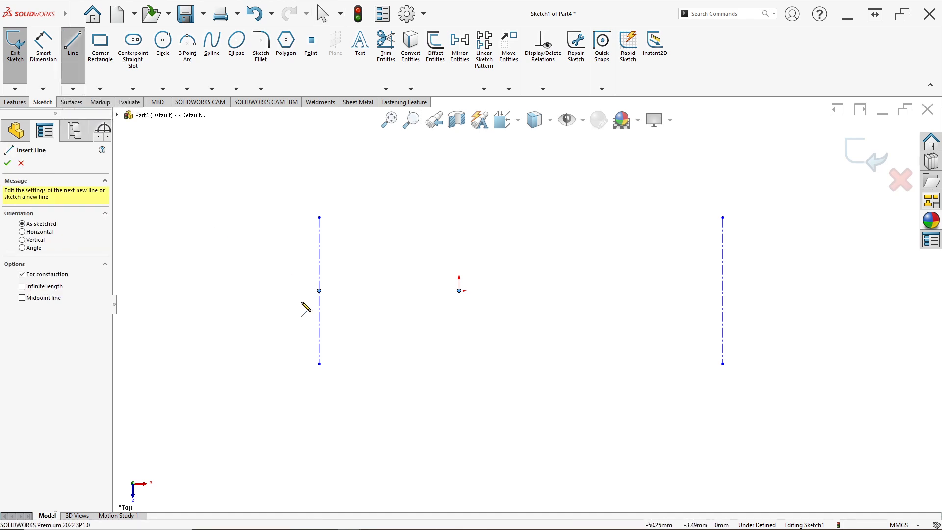
pyautogui.click(319, 291)
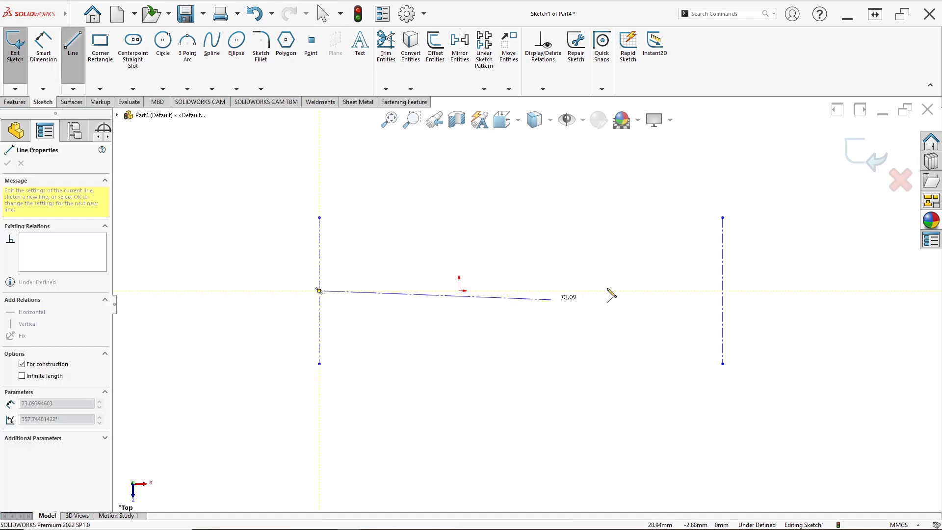
pyautogui.click(722, 290)
pyautogui.press('Escape')
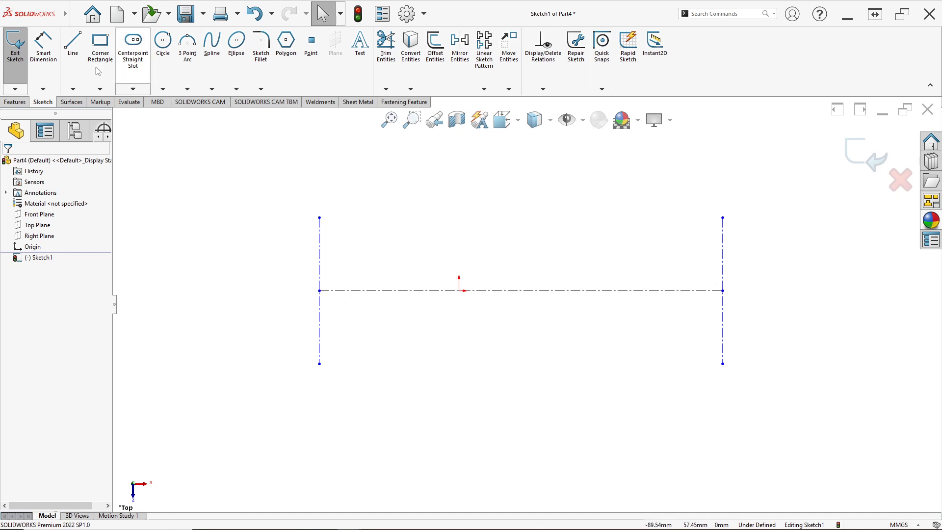
# Dimension the distance from the left vertical centerline to the origin as 27 mm.
pyautogui.click(43, 54)
pyautogui.click(318, 251)
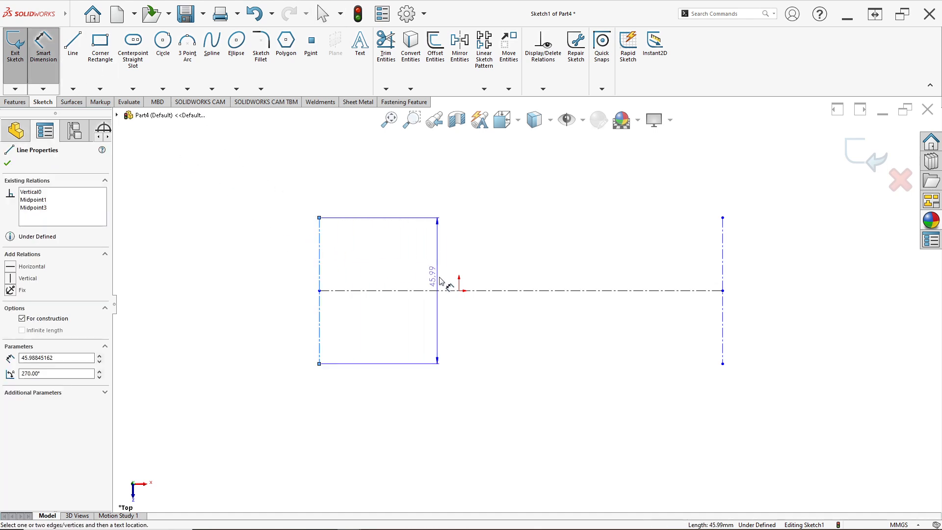
pyautogui.click(460, 290)
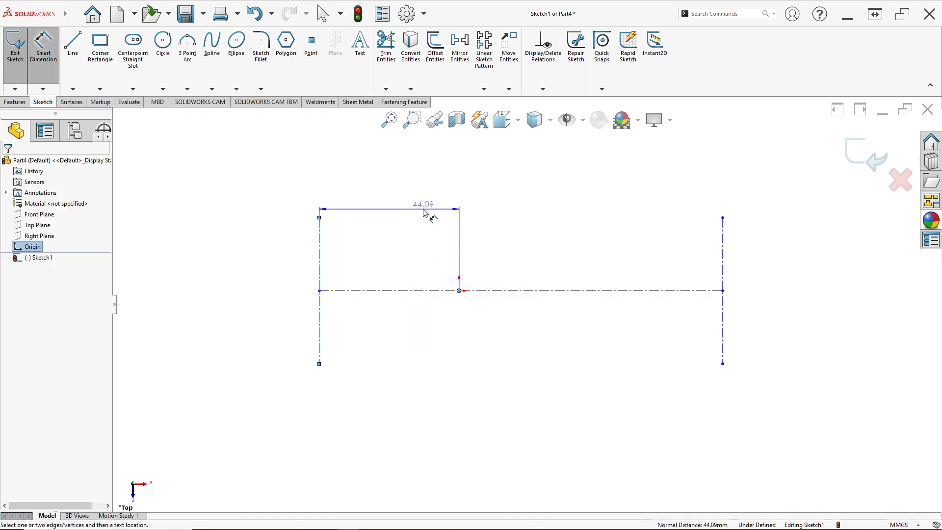
pyautogui.click(423, 210)
pyautogui.write('27')
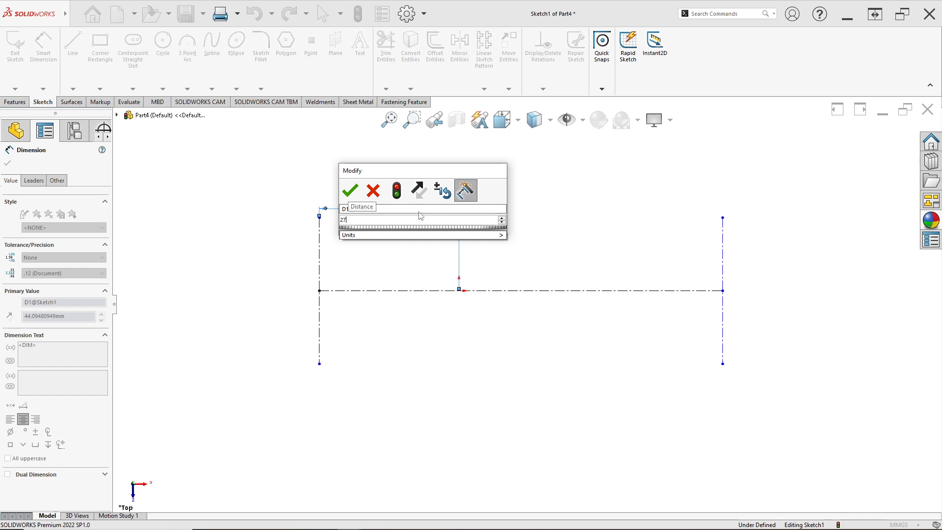
pyautogui.press('Return')
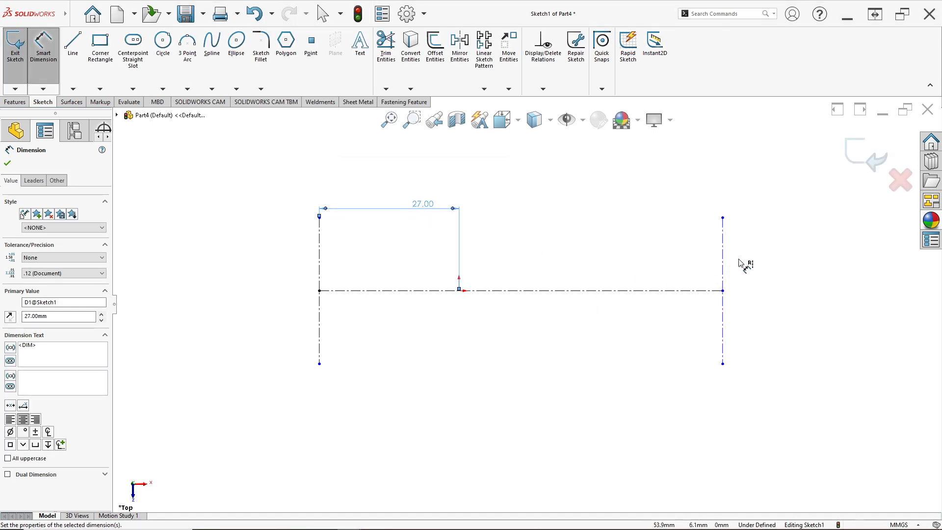
# Dimension the distance from the right vertical centerline to the origin as 100 mm.
pyautogui.moveTo(722, 263); pyautogui.dragTo(465, 293)
pyautogui.click(460, 291)
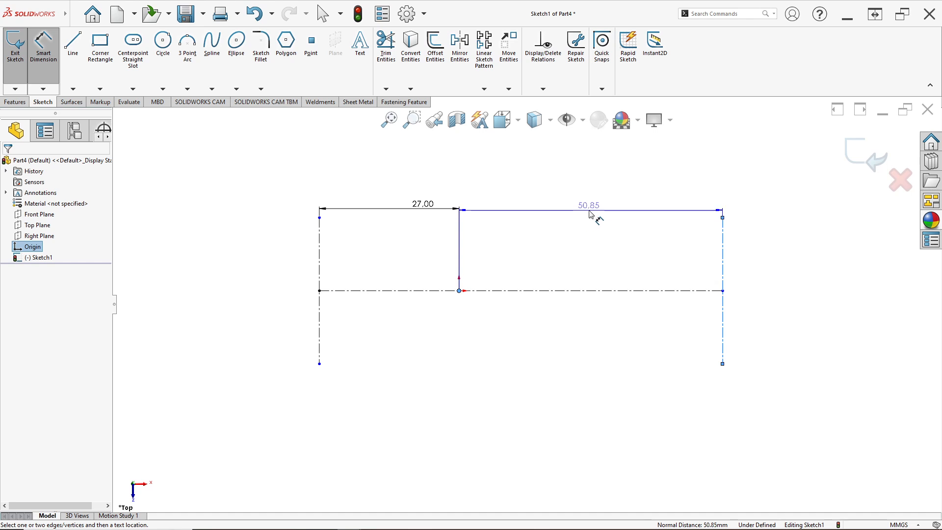
pyautogui.click(589, 211)
pyautogui.write('100')
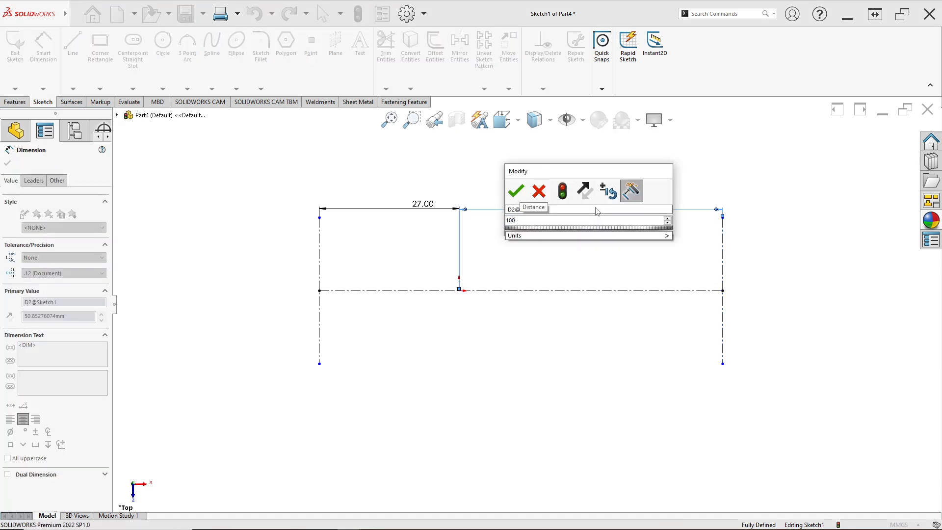
pyautogui.press('Return')
# Sketch a centerpoint arc of about 24.6 mm radius and 64° around the left centerline's midpoint, starting level with the horizontal centerline and rising above it.
pyautogui.scroll(5, 626, 231)
pyautogui.scroll(-4, 624, 279)
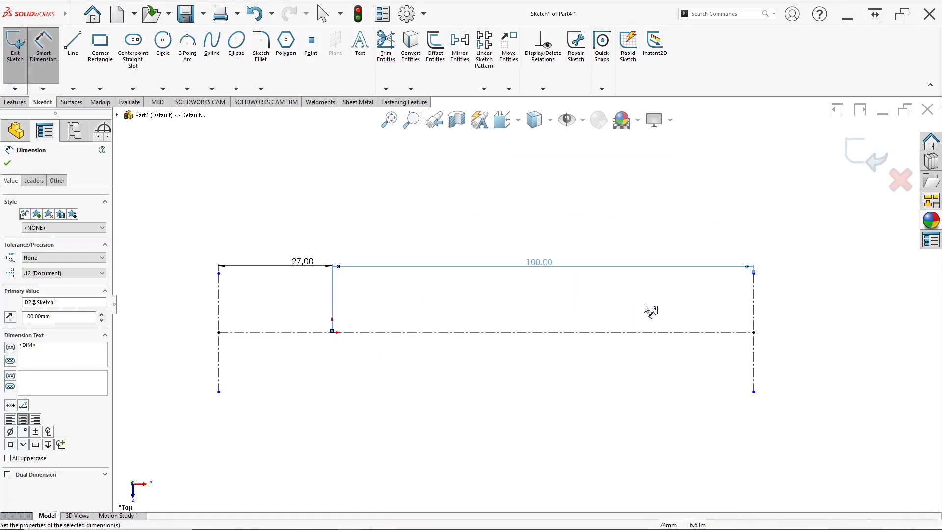
pyautogui.click(188, 89)
pyautogui.click(205, 103)
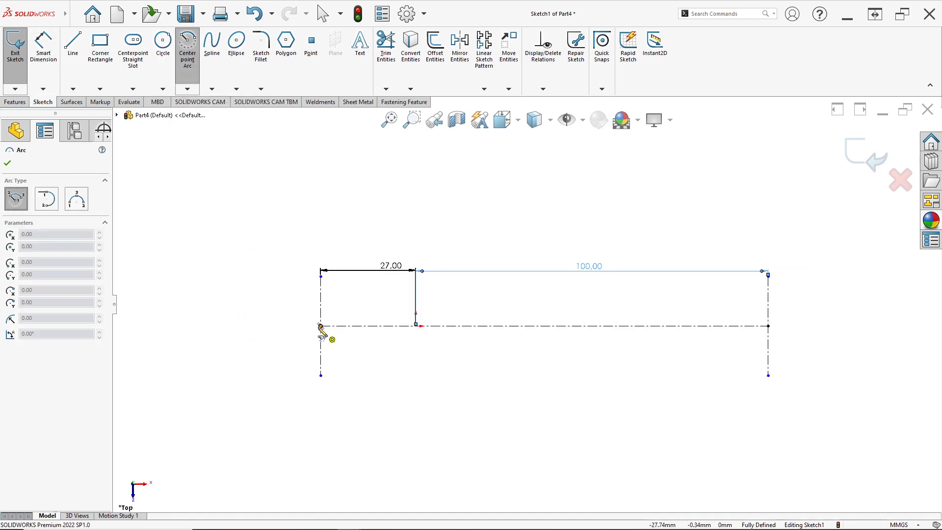
pyautogui.click(320, 326)
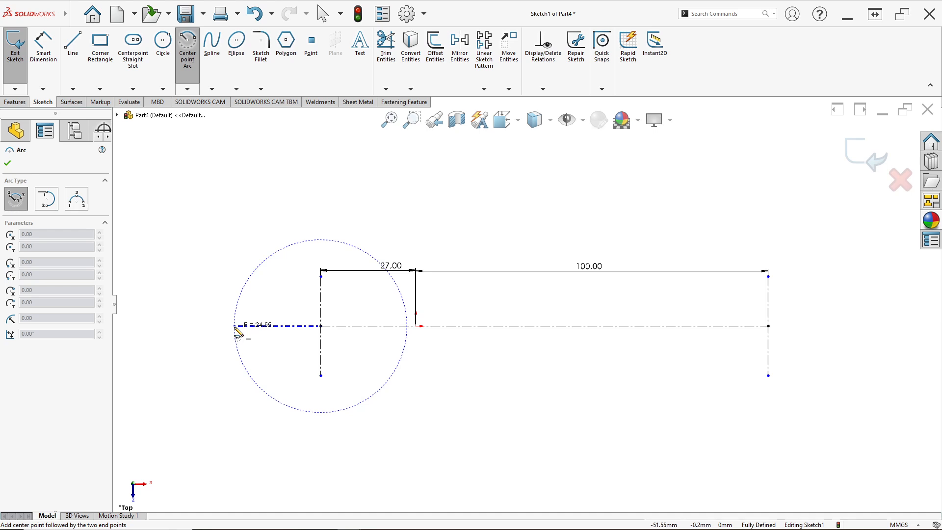
pyautogui.click(235, 325)
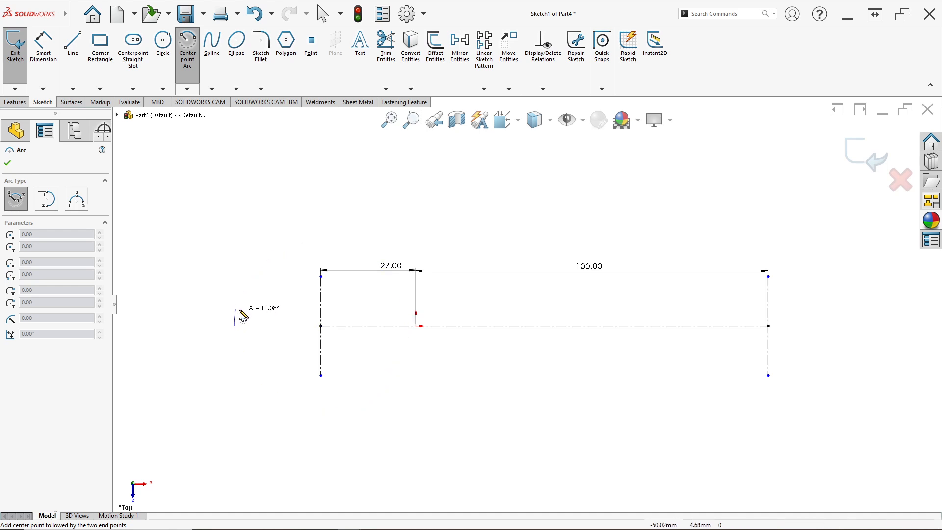
pyautogui.click(306, 293)
pyautogui.scroll(-1, 282, 324)
pyautogui.press('Escape')
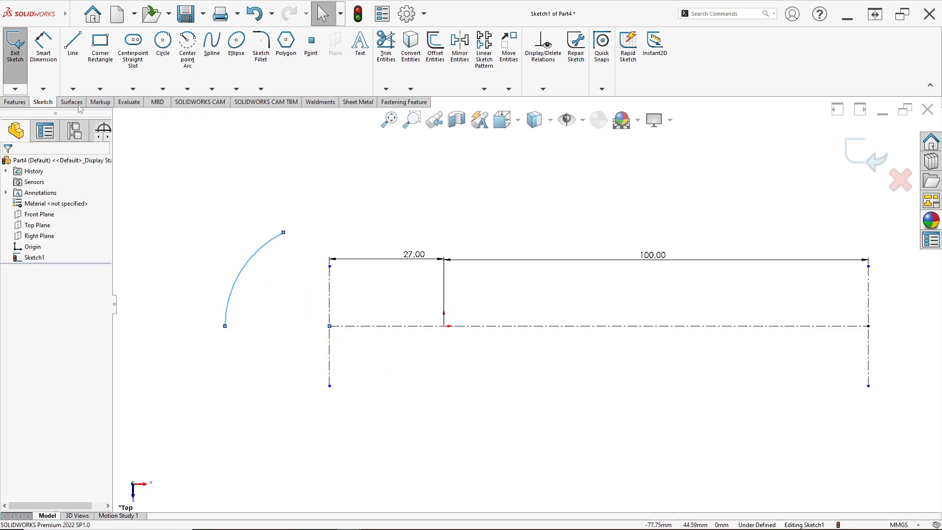
# Dimension the arc at the left end of the sketch with a radius of 9 mm.
pyautogui.press('d')
pyautogui.click(242, 271)
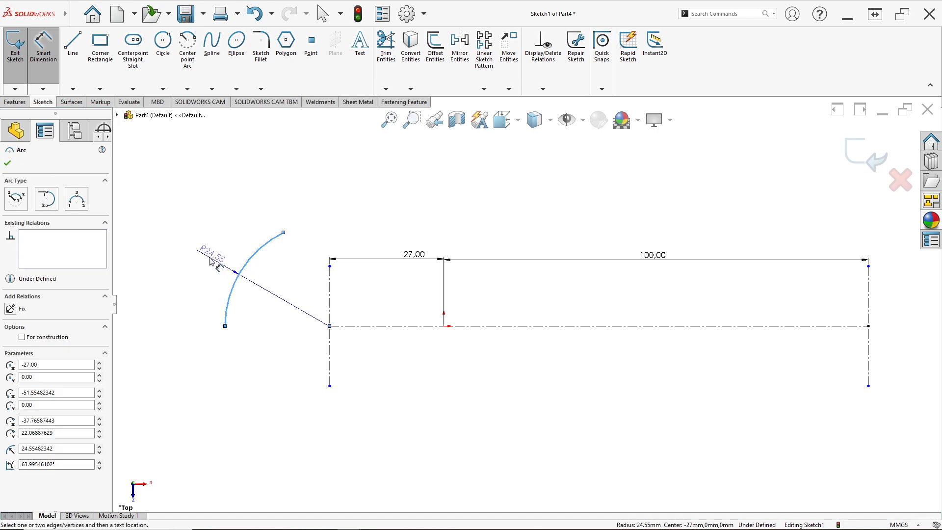
pyautogui.click(211, 257)
pyautogui.write('9')
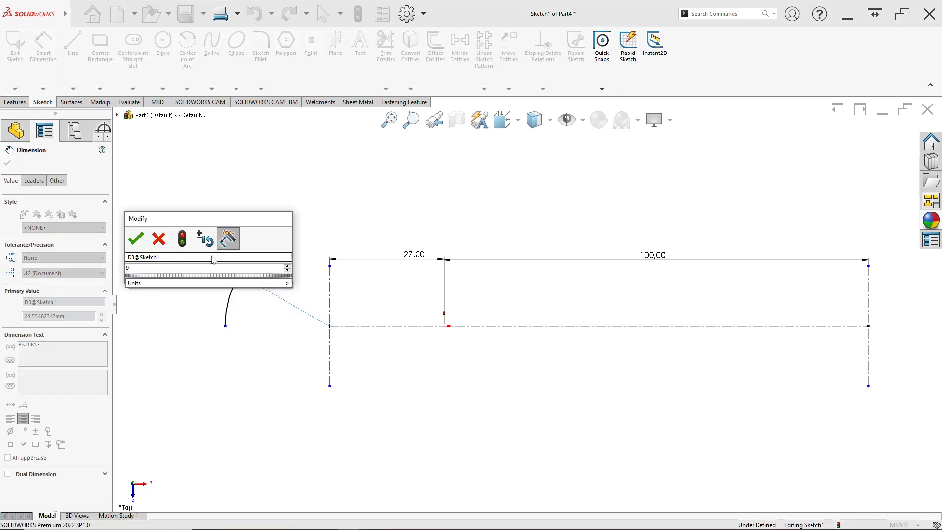
pyautogui.press('Return')
# Sketch a centerpoint arc of about 10.1 mm radius and 68° around the origin, starting on the horizontal centerline and rising above it.
pyautogui.scroll(-2, 297, 283)
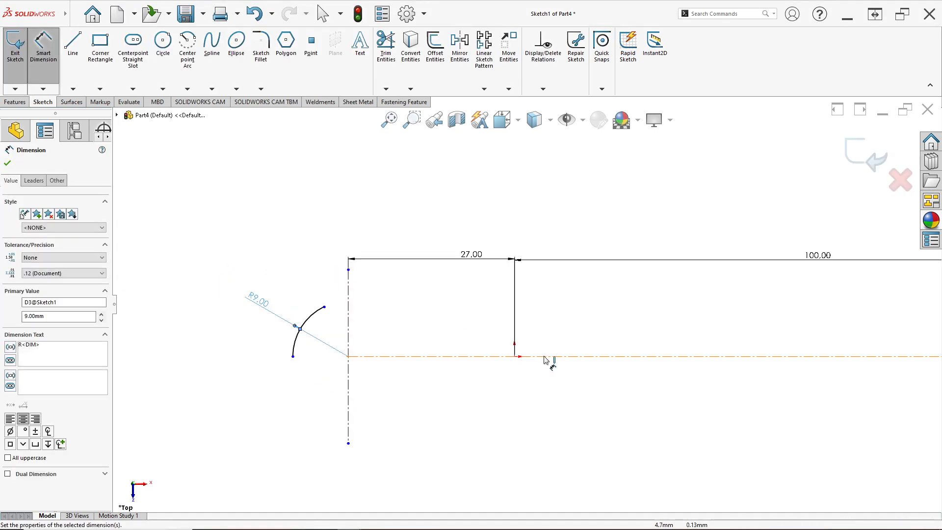
pyautogui.scroll(1, 586, 309)
pyautogui.scroll(-2, 574, 327)
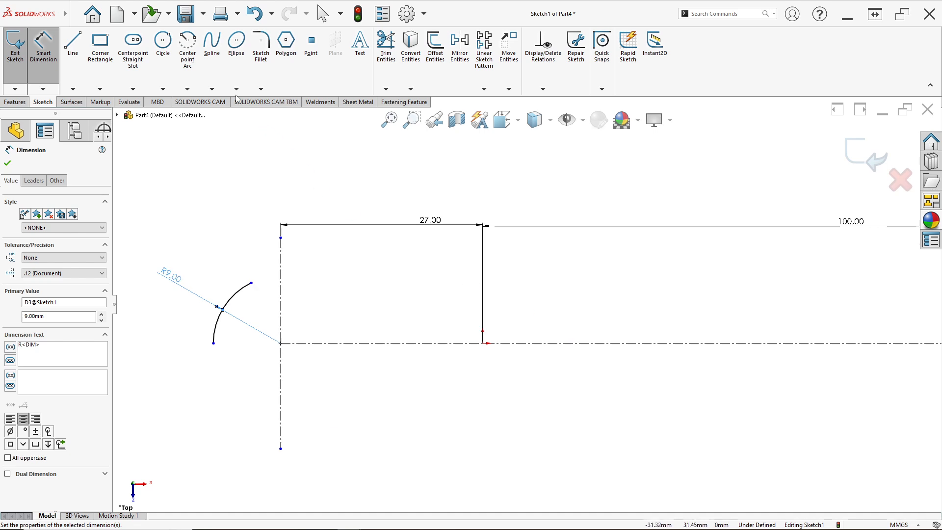
pyautogui.click(188, 55)
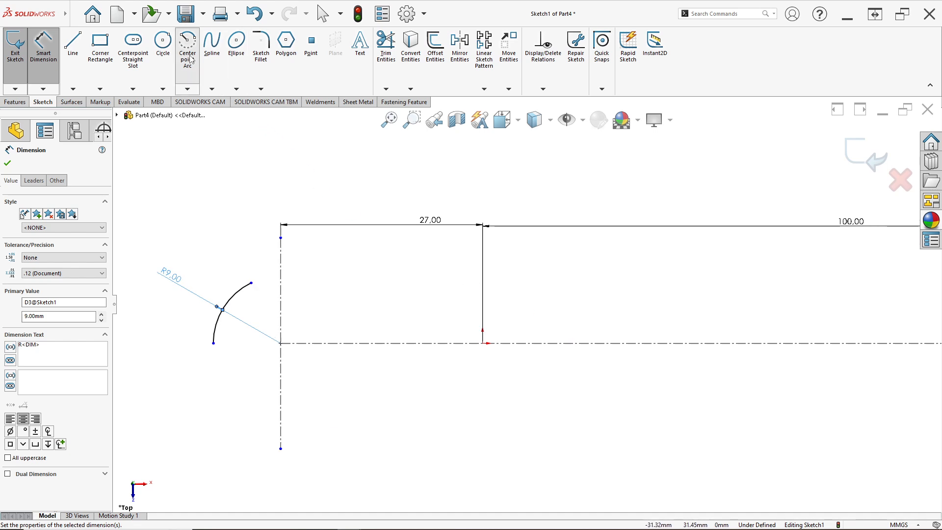
pyautogui.click(484, 335)
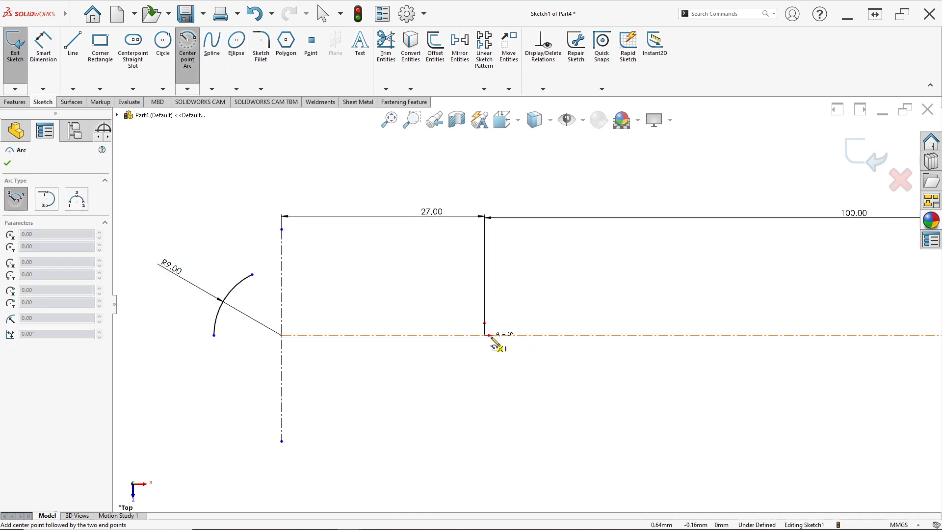
pyautogui.click(562, 335)
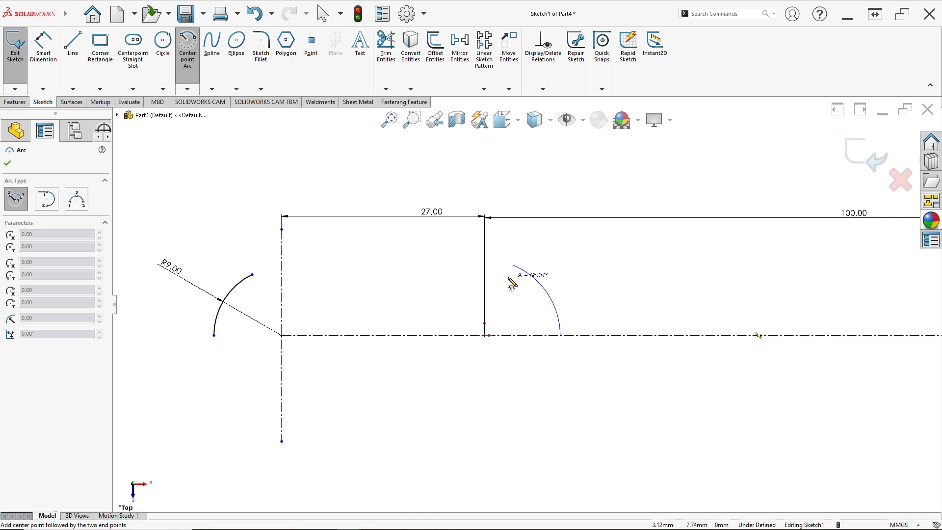
pyautogui.click(512, 265)
# Dimension the arc centred on the origin with a radius of 17 mm.
pyautogui.click(44, 45)
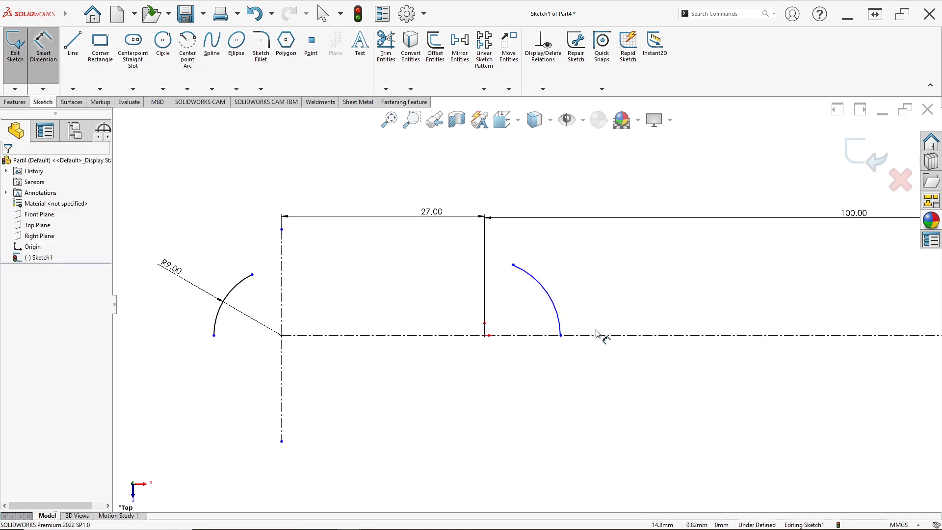
pyautogui.click(554, 307)
pyautogui.click(579, 290)
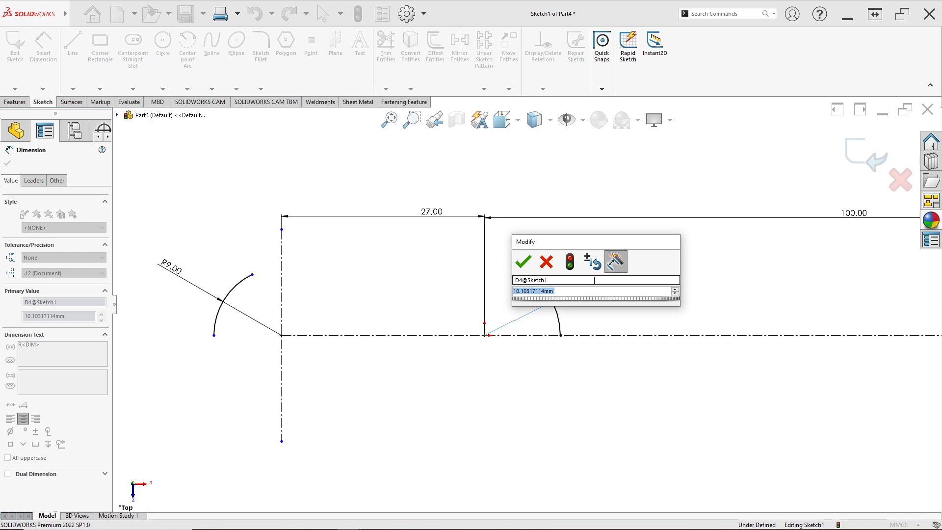
pyautogui.write('17')
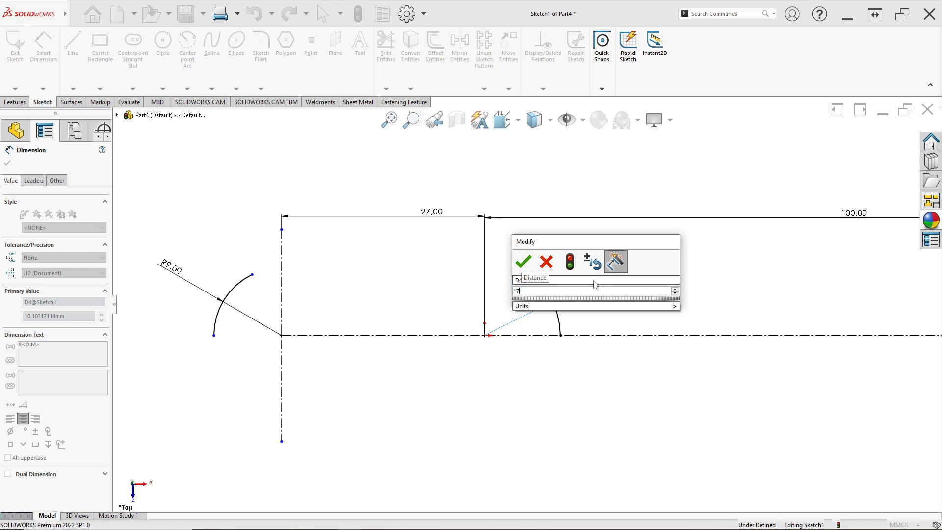
pyautogui.press('Return')
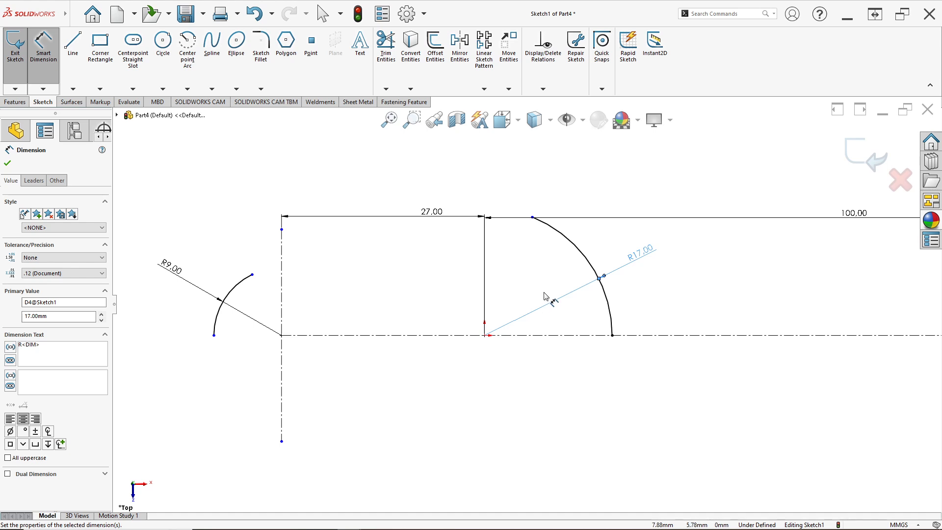
# Sketch an upward-bulging 3-point arc joining the upper end of the 9 mm arc to the upper end of the 17 mm arc.
pyautogui.click(187, 89)
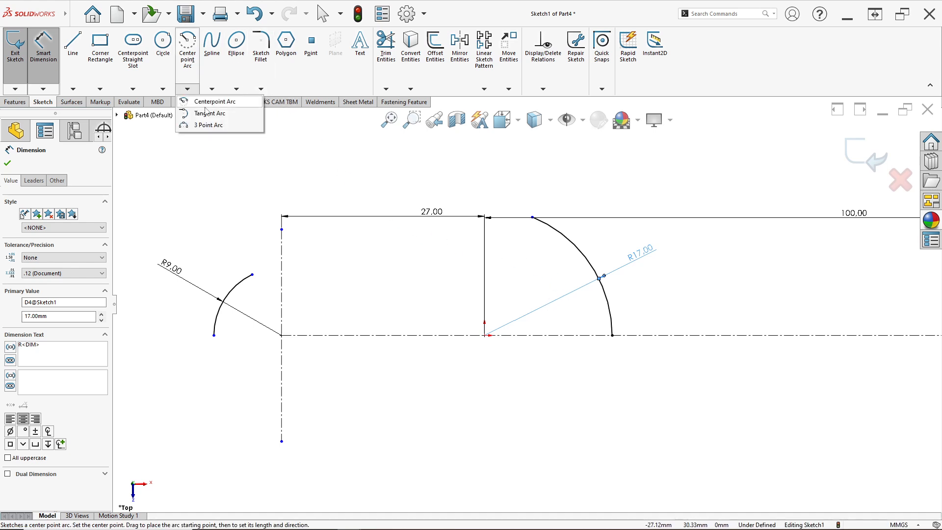
pyautogui.click(217, 126)
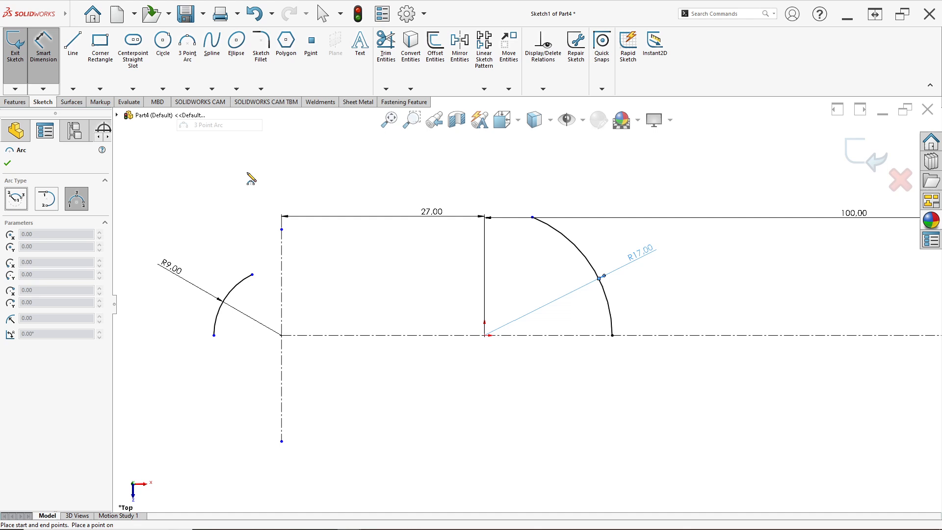
pyautogui.click(251, 275)
pyautogui.click(532, 217)
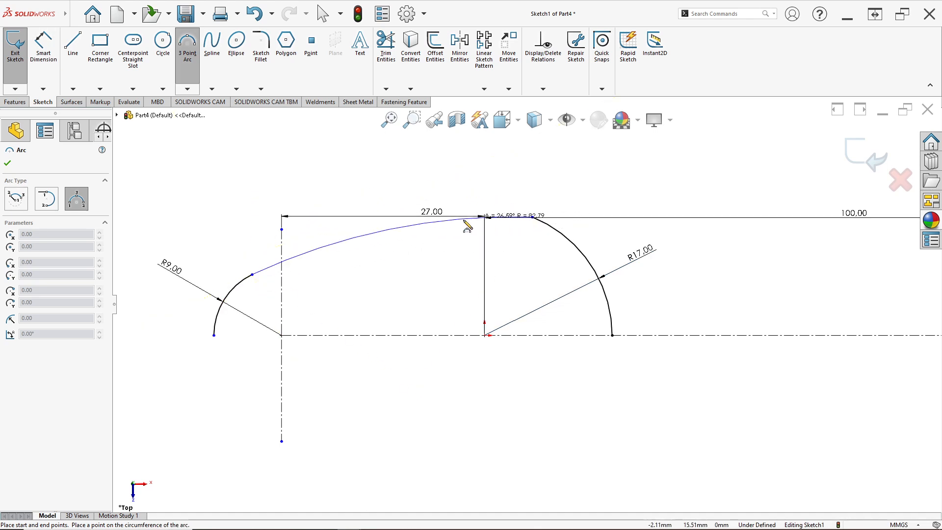
pyautogui.click(433, 225)
pyautogui.press('Escape')
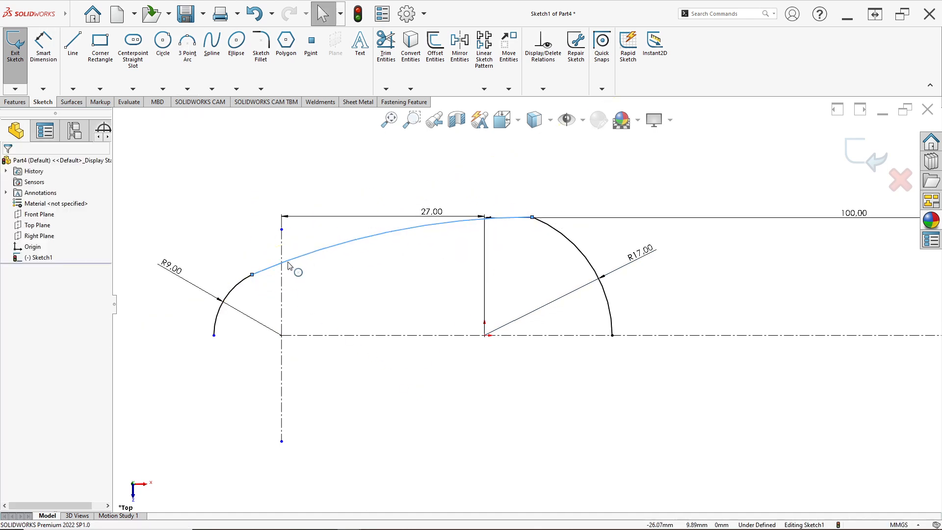
# Make the connecting arc tangent to the 9 mm arc at one end and to the 17 mm arc at the other.
pyautogui.click(253, 278)
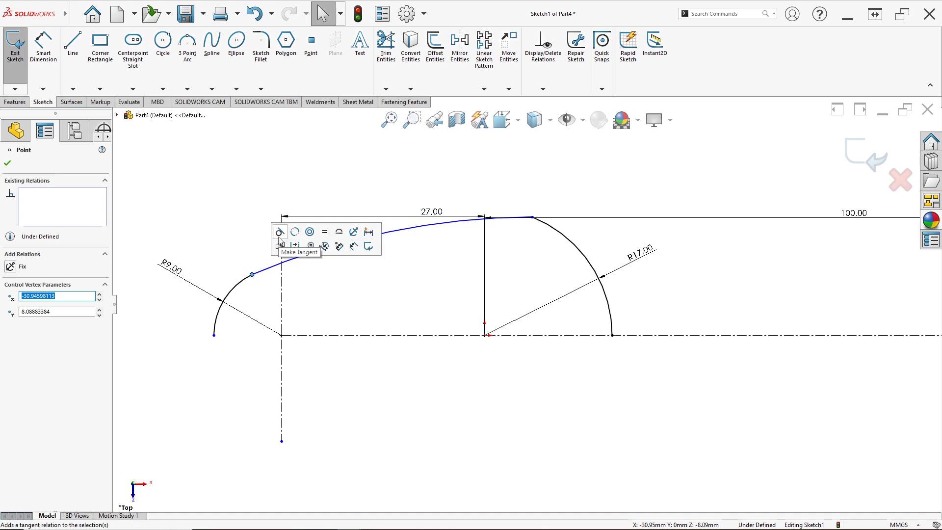
pyautogui.click(309, 232)
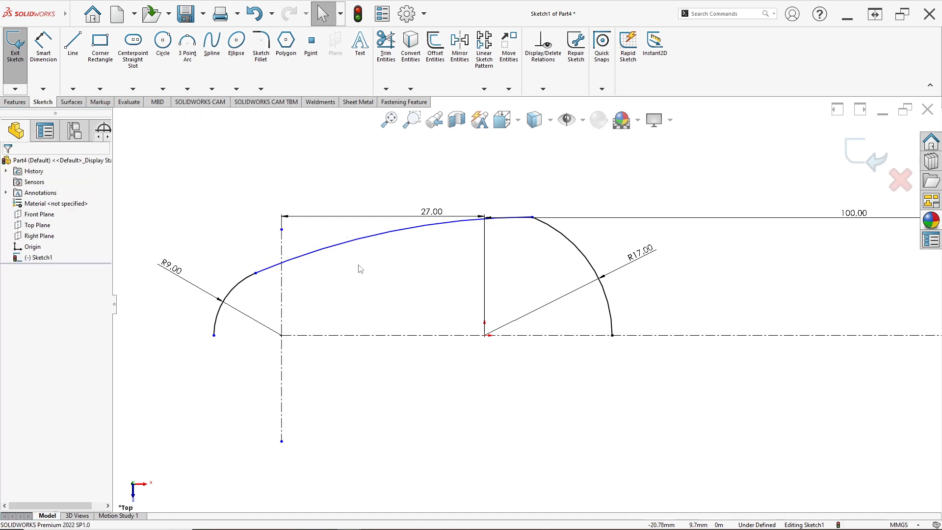
pyautogui.click(532, 217)
pyautogui.click(561, 174)
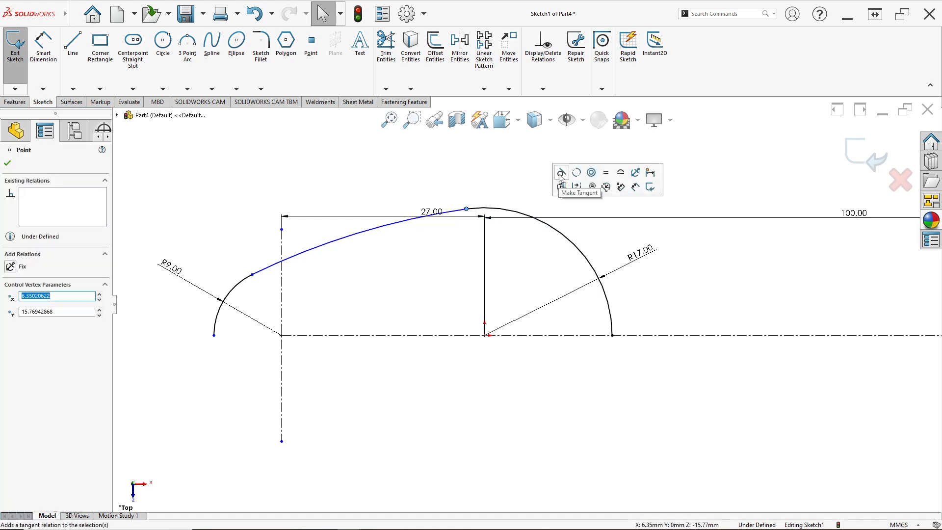
# Reposition the 27 mm dimension higher above the connecting arc.
pyautogui.scroll(1, 447, 275)
pyautogui.moveTo(446, 227); pyautogui.dragTo(451, 196)
# Sketch a centerpoint arc of about 8 mm radius and 71° around the right centerline's midpoint, starting level with the horizontal centerline and rising above it.
pyautogui.scroll(3, 540, 309)
pyautogui.scroll(-3, 682, 313)
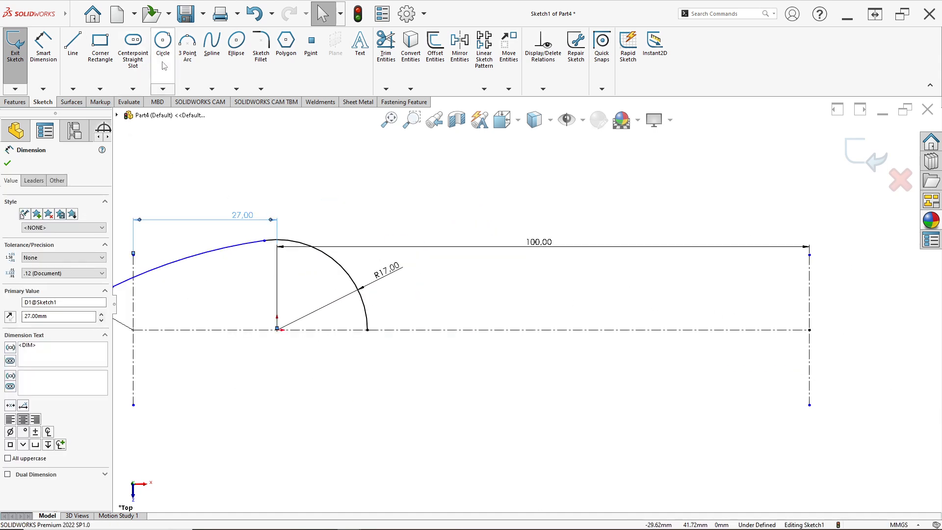
pyautogui.click(198, 88)
pyautogui.click(203, 101)
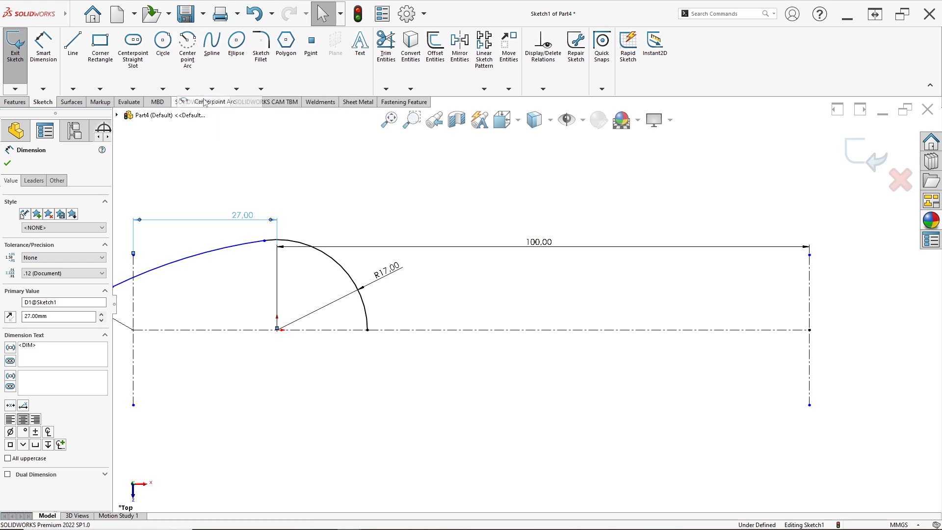
pyautogui.scroll(2, 637, 304)
pyautogui.scroll(-5, 659, 319)
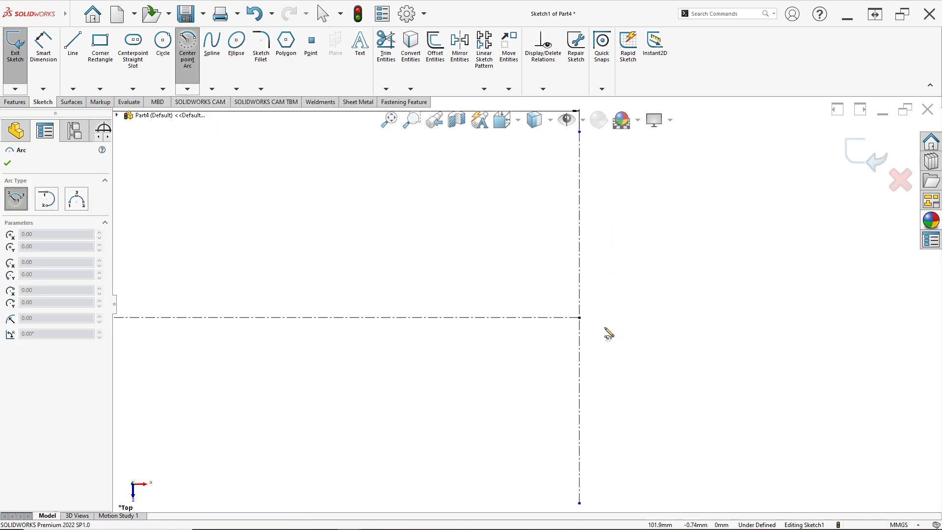
pyautogui.click(579, 317)
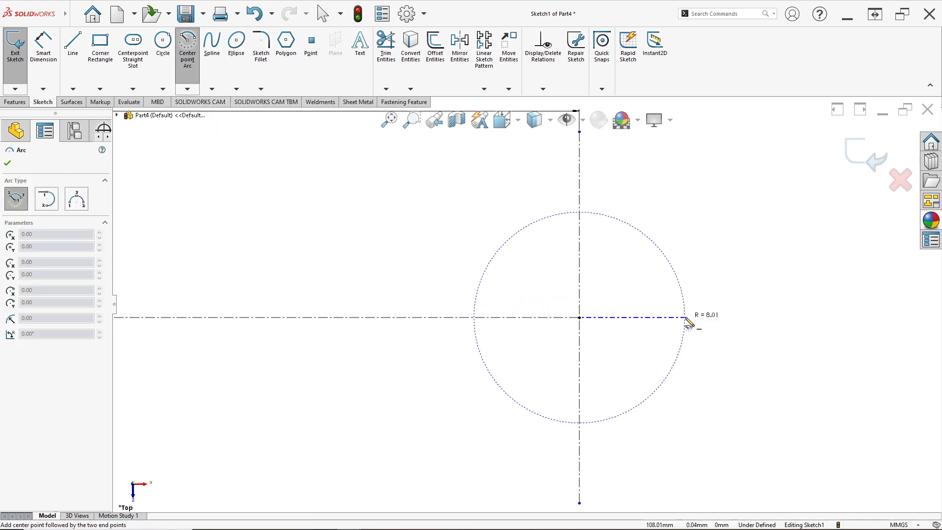
pyautogui.click(685, 317)
pyautogui.click(615, 230)
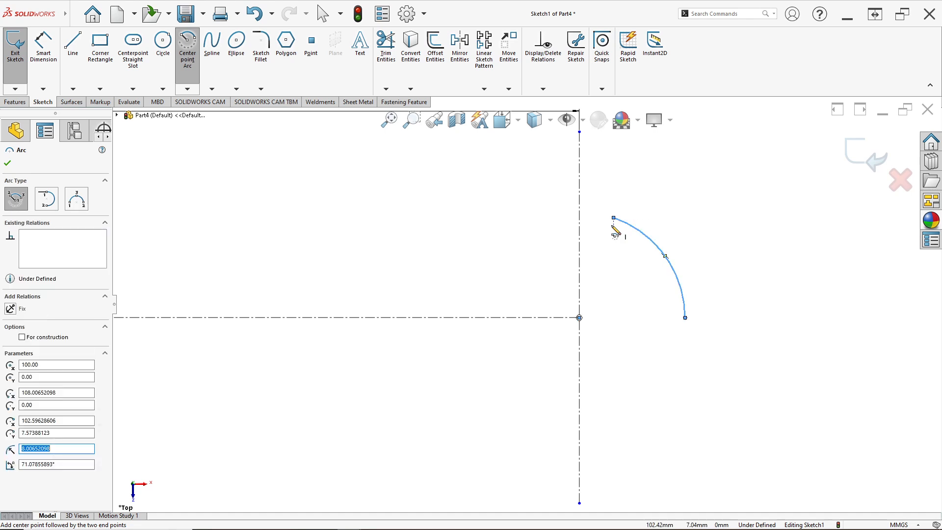
pyautogui.press('Escape')
# Dimension the arc at the right end of the sketch with a radius of 7 mm.
pyautogui.click(43, 47)
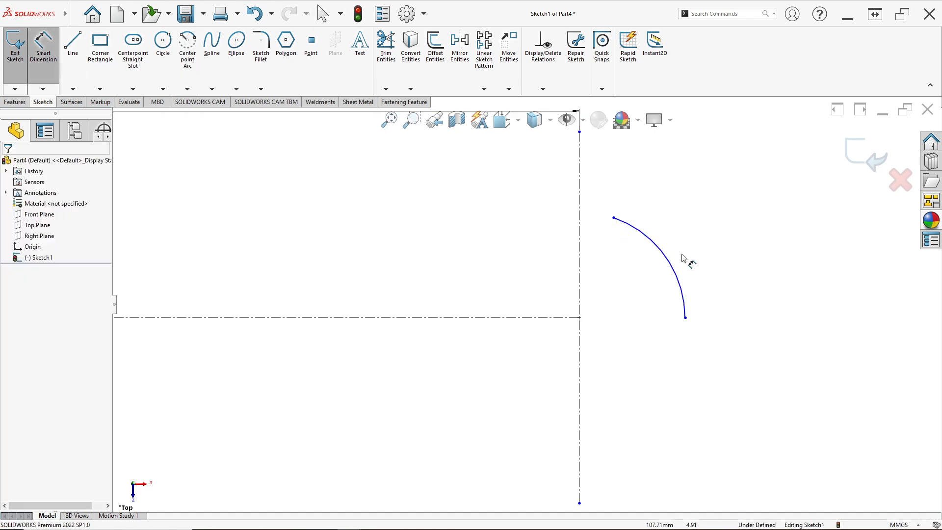
pyautogui.click(677, 266)
pyautogui.click(731, 247)
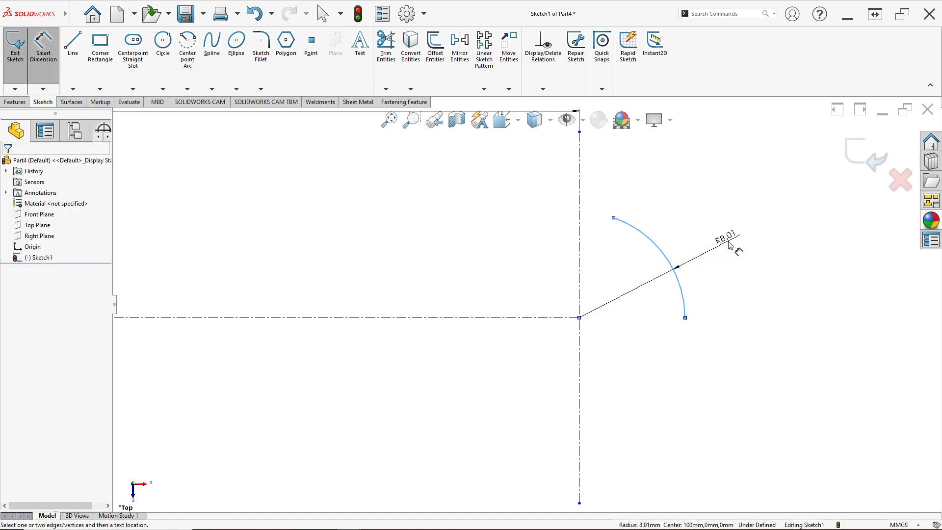
pyautogui.write('7')
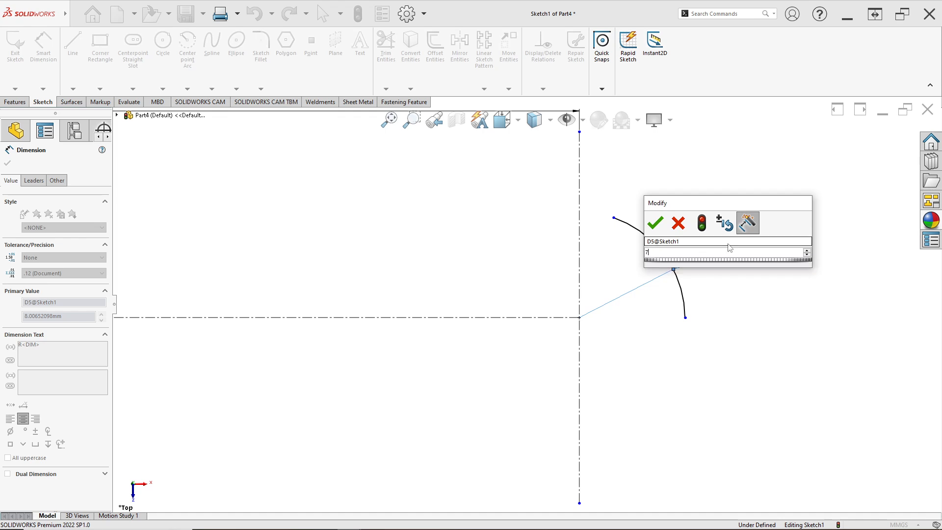
pyautogui.press('Return')
pyautogui.press('Escape')
# Make the lower endpoint of the 7 mm arc coincident with the horizontal centerline.
pyautogui.click(671, 317)
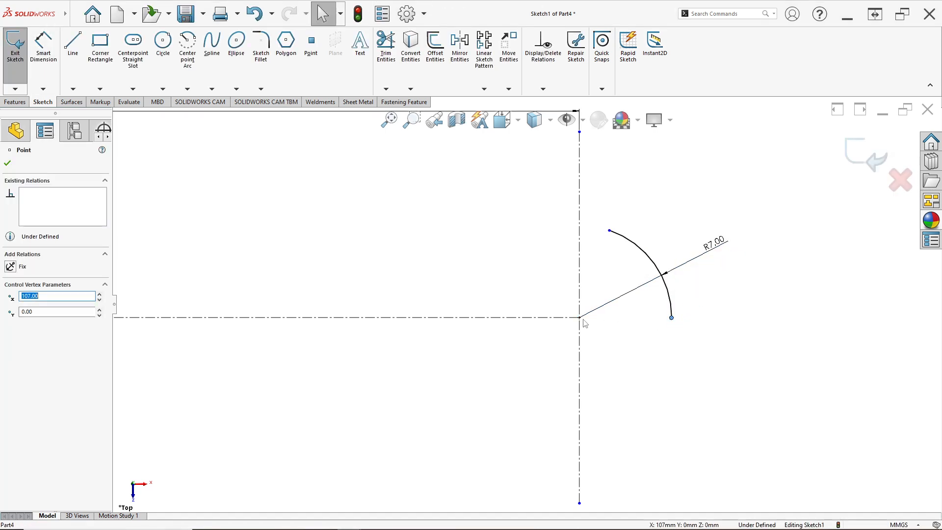
pyautogui.keyDown('ctrl'); pyautogui.click(563, 318); pyautogui.keyUp('ctrl')
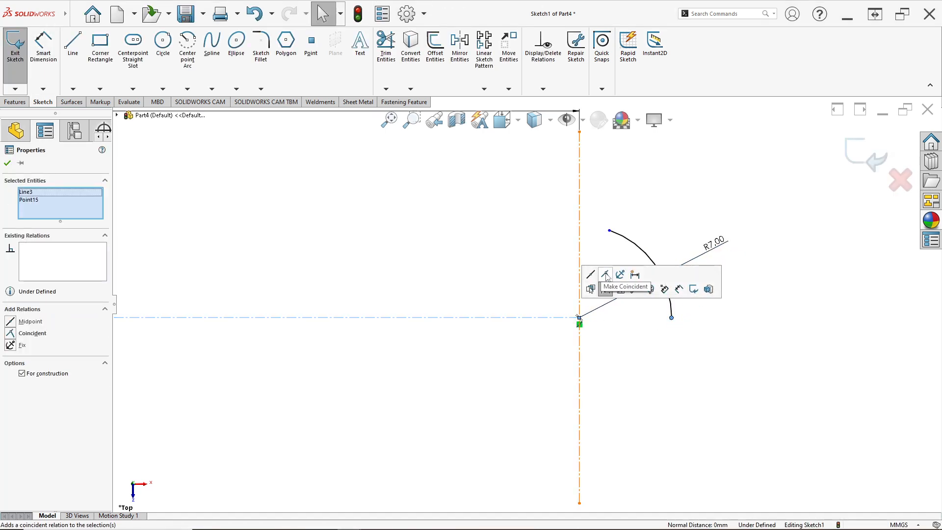
pyautogui.click(606, 275)
pyautogui.press('Escape')
# Sketch an upward-bulging 3-point arc of about 154 mm radius from the lower part of the 17 mm arc to near the 7 mm arc's upper end.
pyautogui.scroll(5, 527, 311)
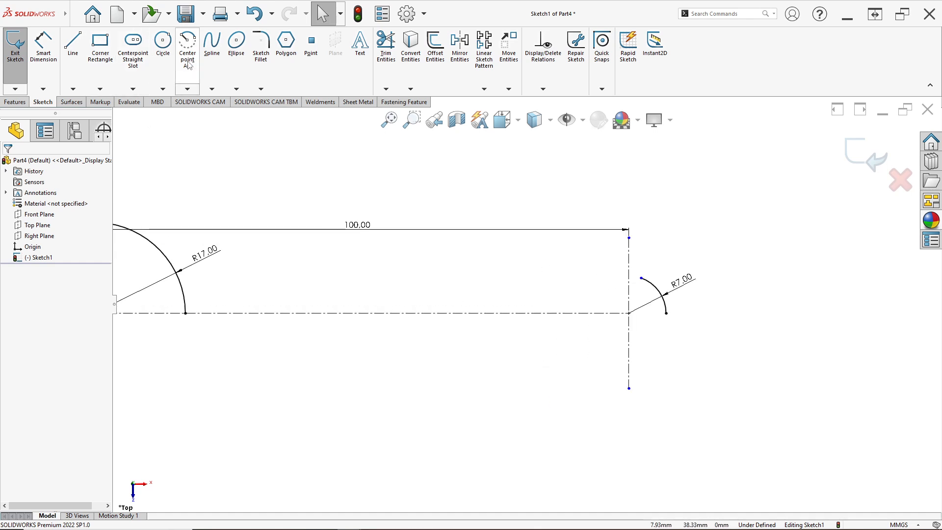
pyautogui.click(187, 89)
pyautogui.click(209, 122)
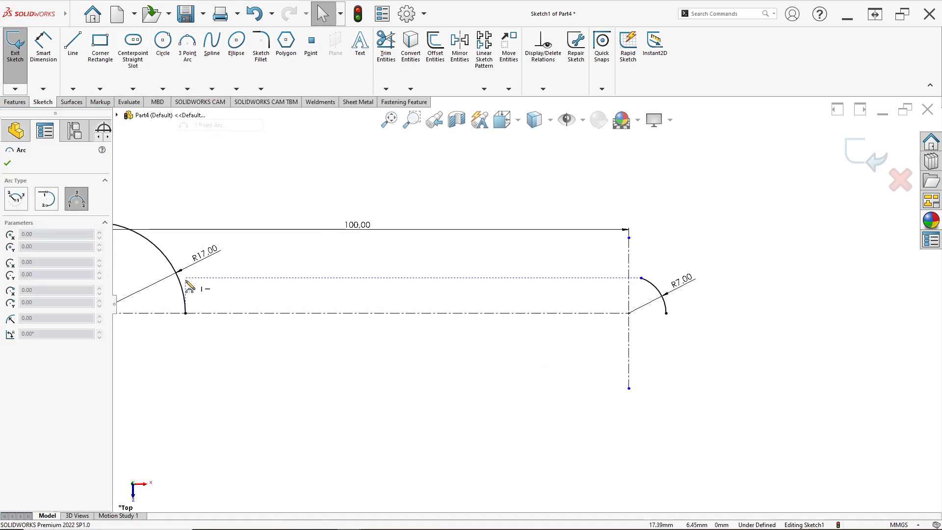
pyautogui.scroll(4, 239, 310)
pyautogui.click(273, 311)
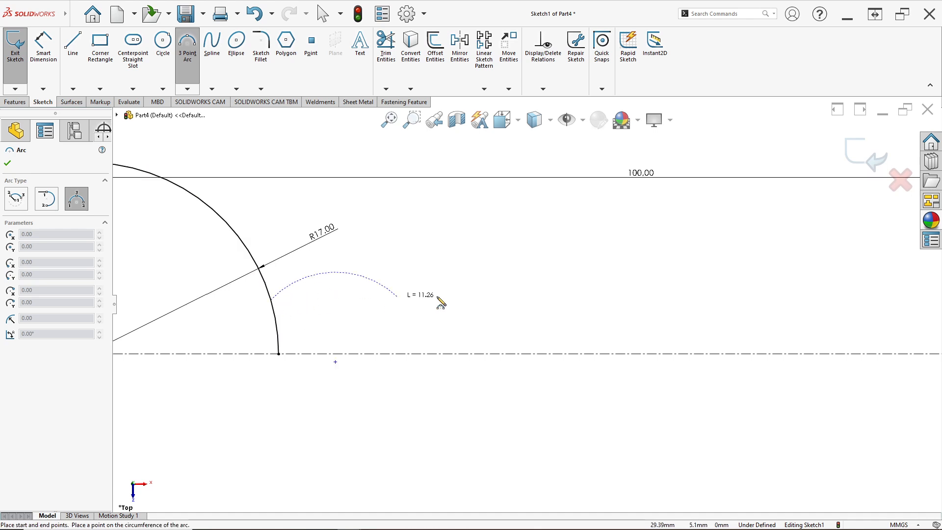
pyautogui.scroll(5, 526, 304)
pyautogui.scroll(-5, 676, 302)
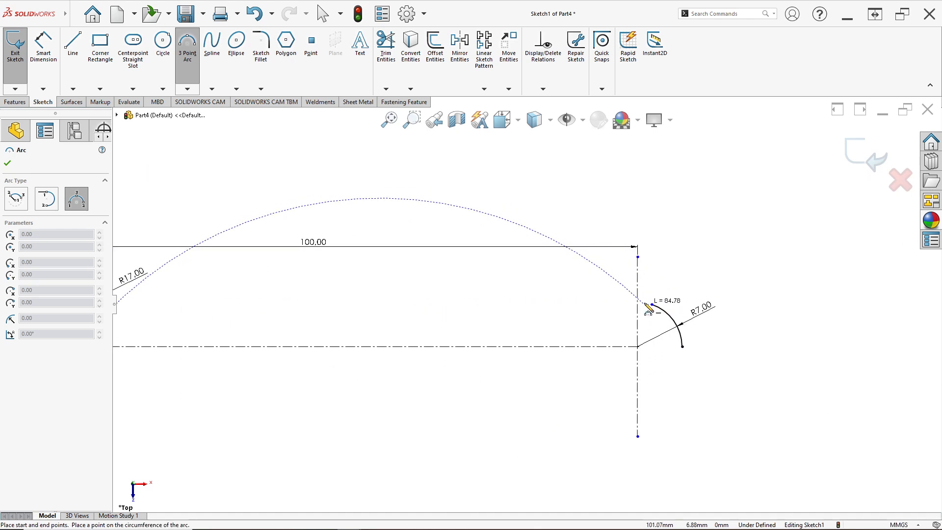
pyautogui.click(645, 304)
pyautogui.click(625, 301)
pyautogui.scroll(-3, 646, 311)
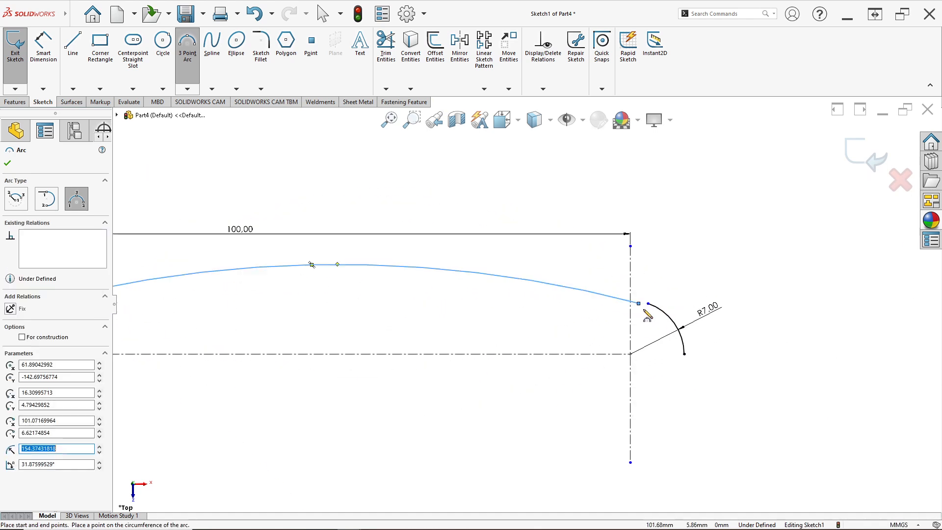
pyautogui.press('Escape')
# Merge the right endpoint of the long arc with the upper endpoint of the 7 mm arc.
pyautogui.click(623, 300)
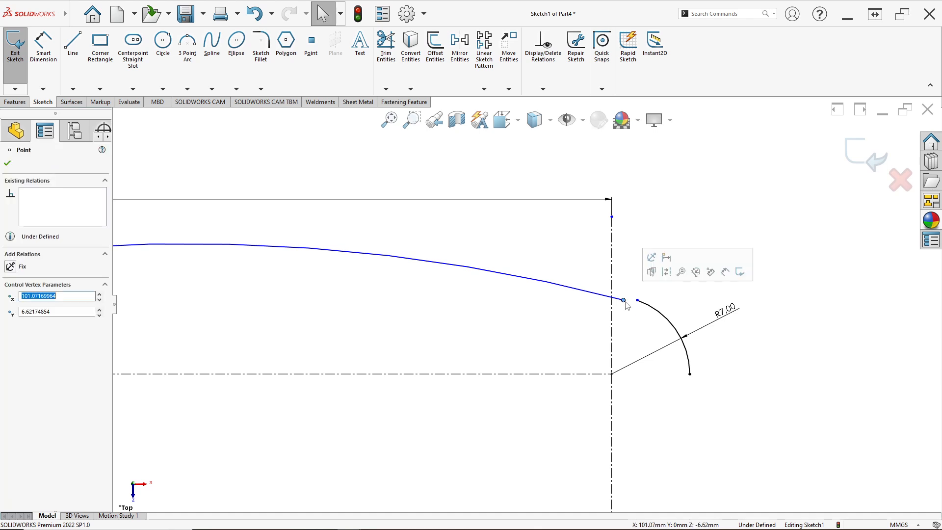
pyautogui.keyDown('ctrl'); pyautogui.click(637, 301); pyautogui.keyUp('ctrl')
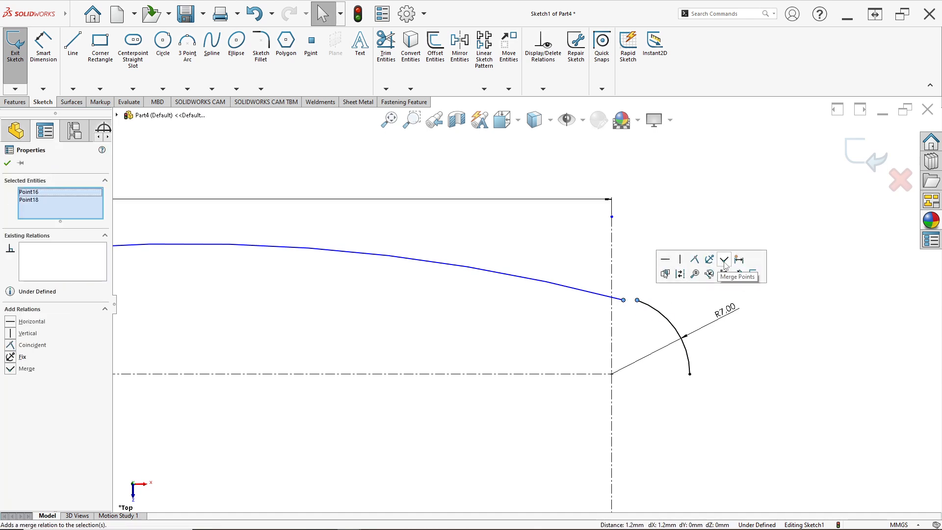
pyautogui.click(724, 260)
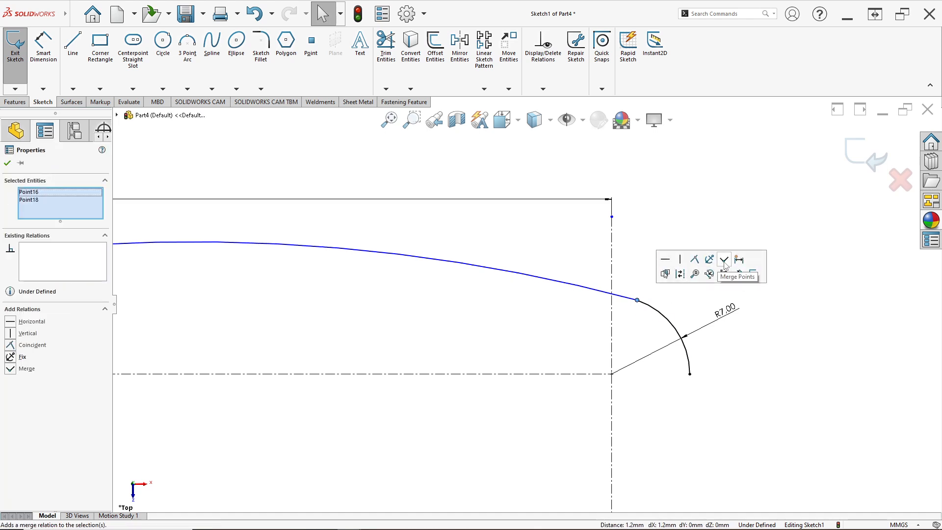
# Make the long arc tangent to the 7 mm end arc at their shared endpoint.
pyautogui.click(637, 301)
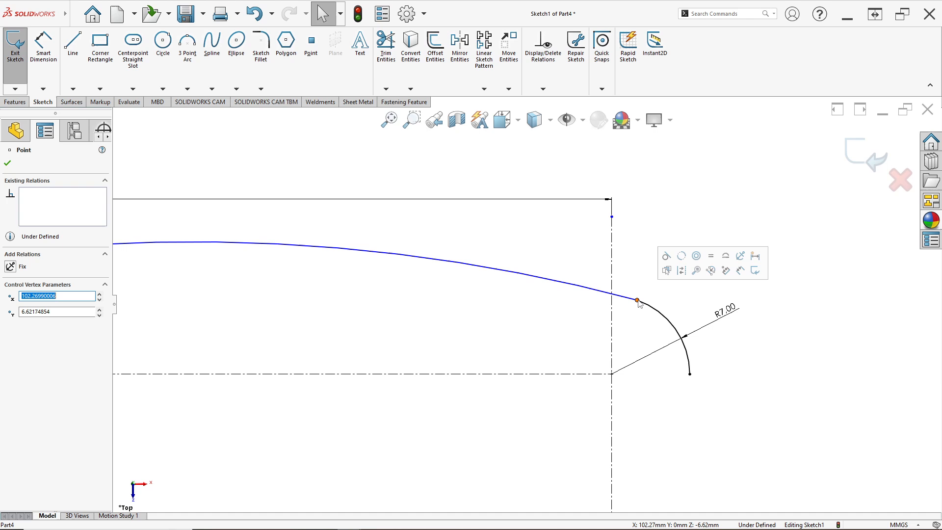
pyautogui.click(666, 258)
pyautogui.click(630, 312)
pyautogui.scroll(5, 613, 325)
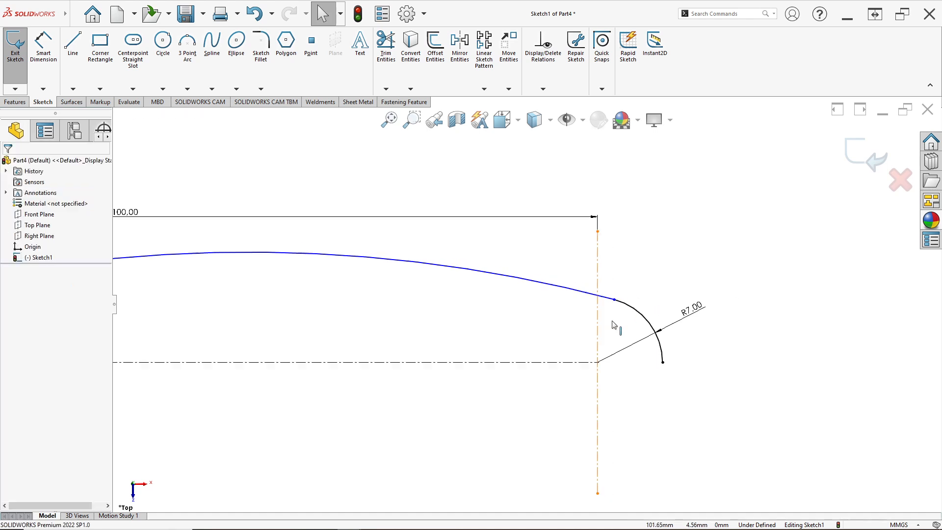
pyautogui.scroll(-4, 232, 314)
pyautogui.scroll(2, 389, 295)
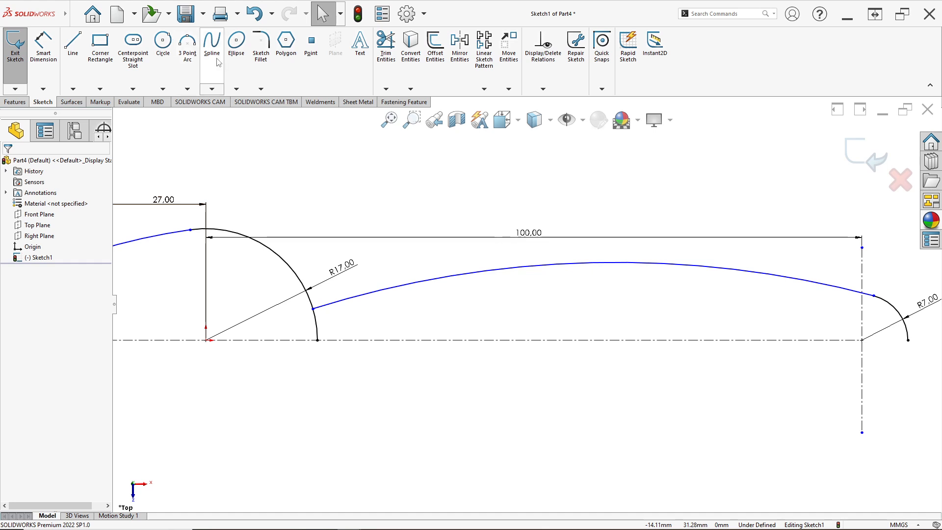
# Add a 7 mm sketch fillet between the 17 mm arc and the long arc.
pyautogui.click(260, 49)
pyautogui.scroll(-2, 344, 315)
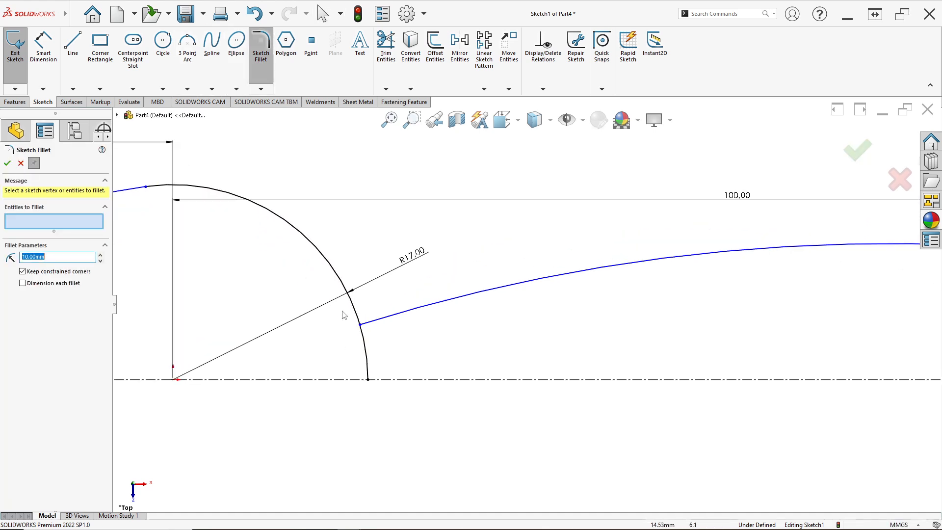
pyautogui.click(357, 310)
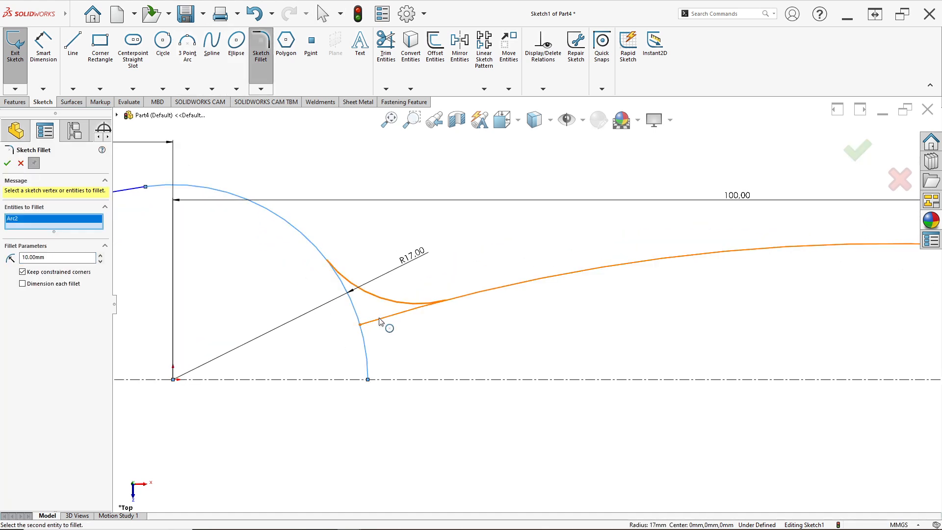
pyautogui.click(379, 320)
pyautogui.click(491, 274)
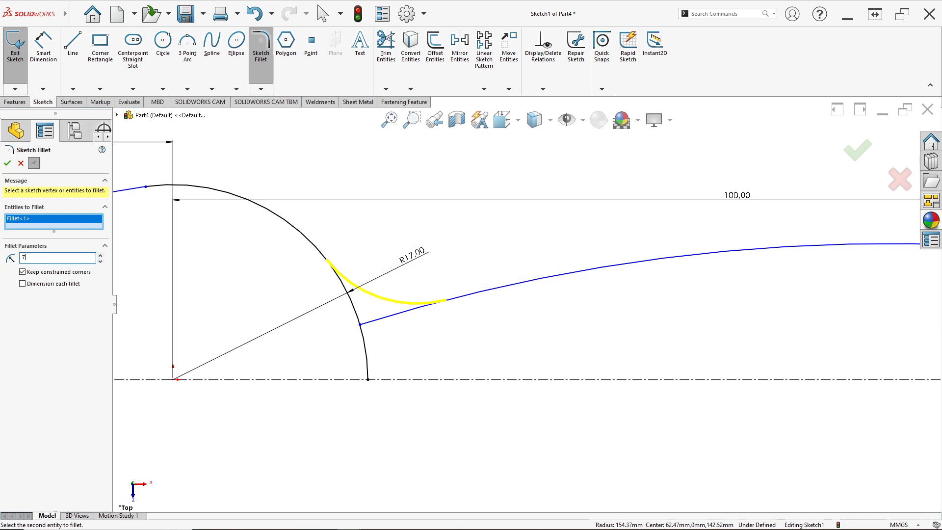
pyautogui.press('Return')
pyautogui.click(8, 163)
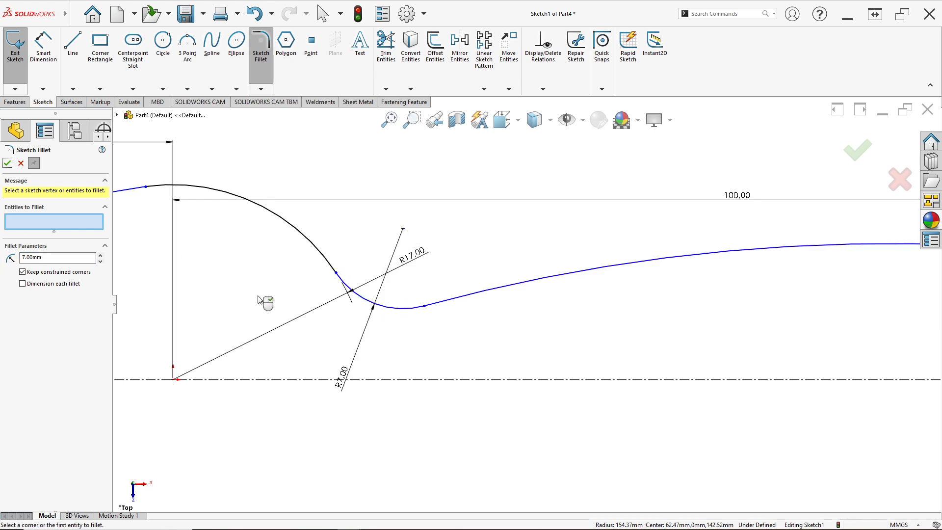
# Dimension the 7 mm fillet's center against the horizontal centerline with a doubled distance of 20 mm.
pyautogui.scroll(2, 384, 305)
pyautogui.click(47, 43)
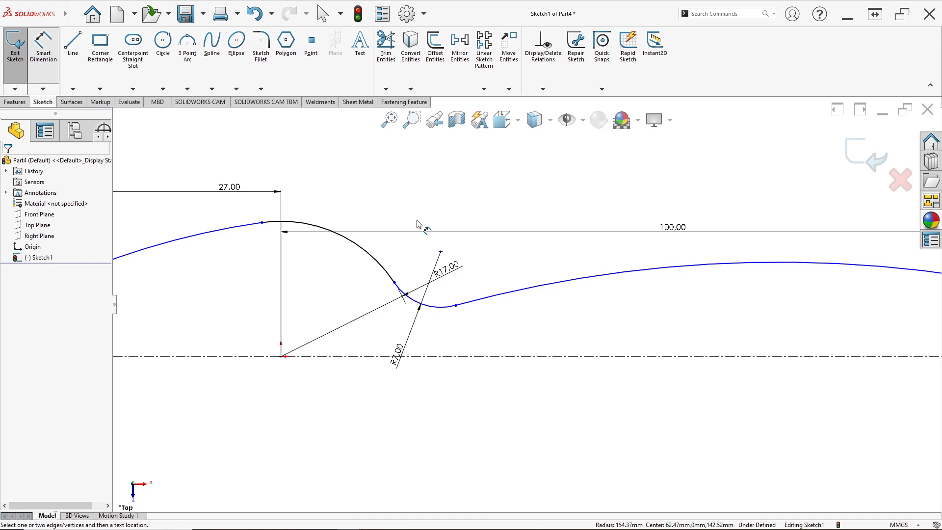
pyautogui.click(440, 251)
pyautogui.click(480, 358)
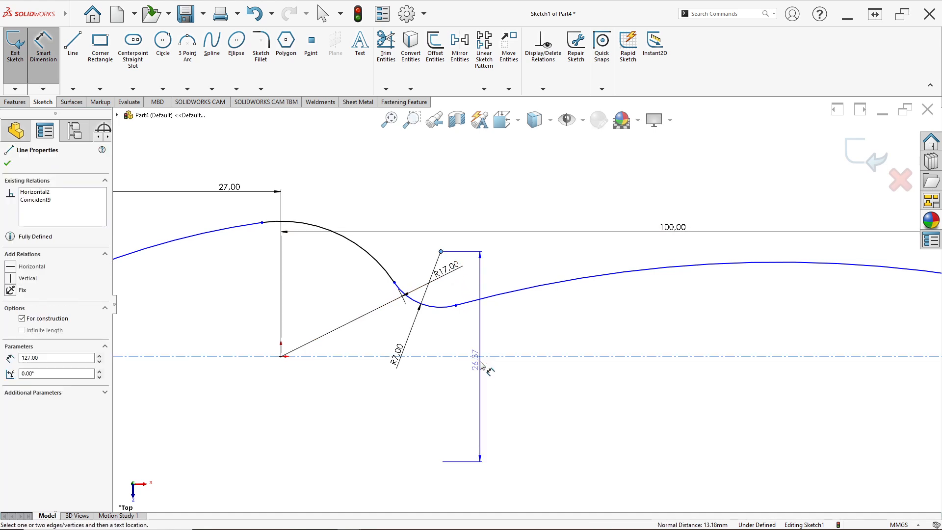
pyautogui.click(480, 384)
pyautogui.write('20')
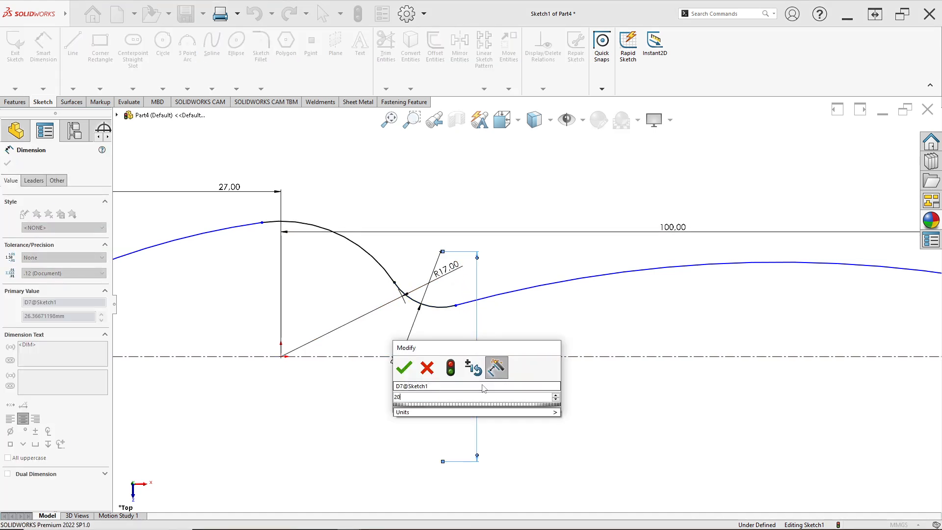
pyautogui.press('Return')
# Dimension the long arc between the fillet and the 7 mm end arc with a radius of 700 mm.
pyautogui.scroll(3, 535, 358)
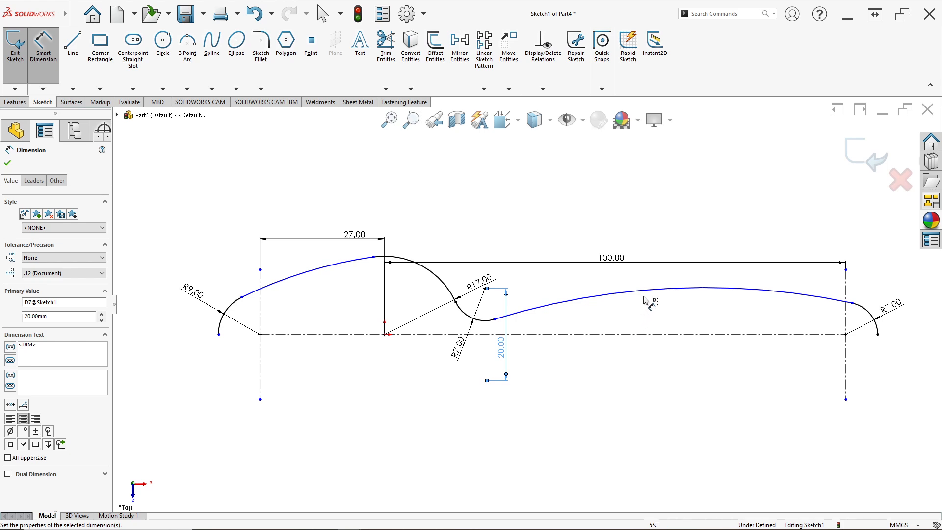
pyautogui.click(658, 293)
pyautogui.click(657, 243)
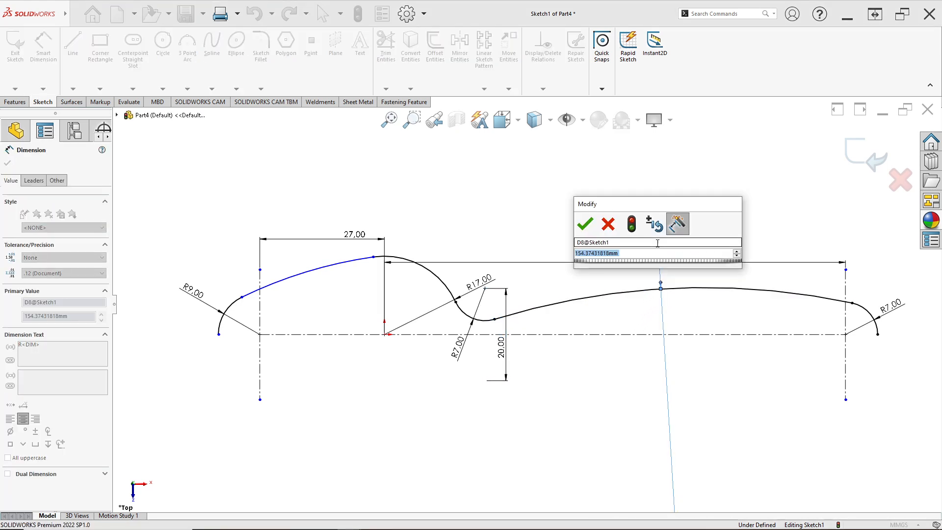
pyautogui.write('700')
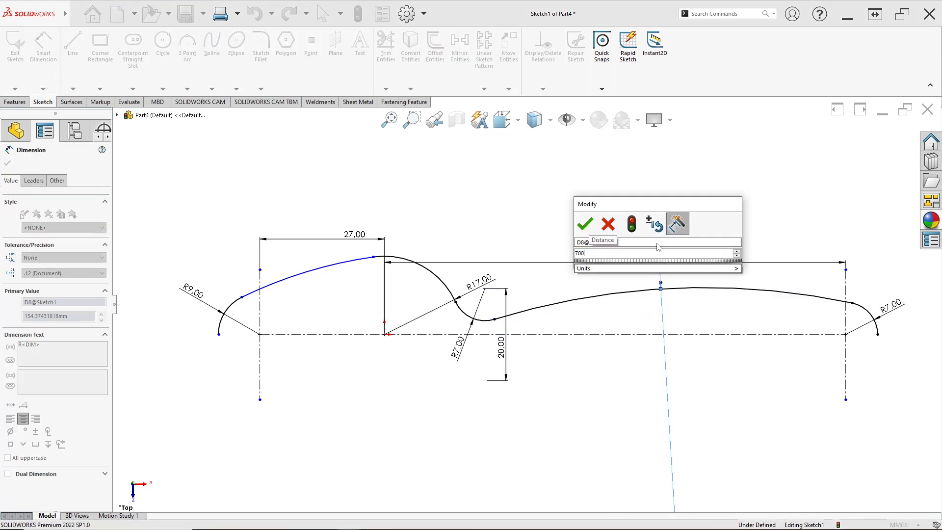
pyautogui.press('Return')
pyautogui.scroll(2, 682, 319)
pyautogui.scroll(-2, 686, 324)
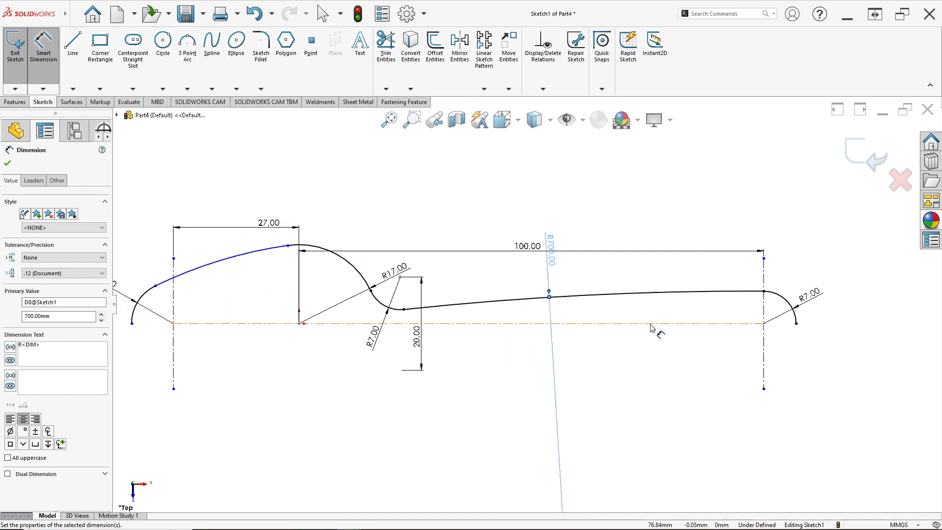
pyautogui.scroll(-1, 548, 292)
pyautogui.scroll(1, 574, 305)
pyautogui.scroll(2, 536, 313)
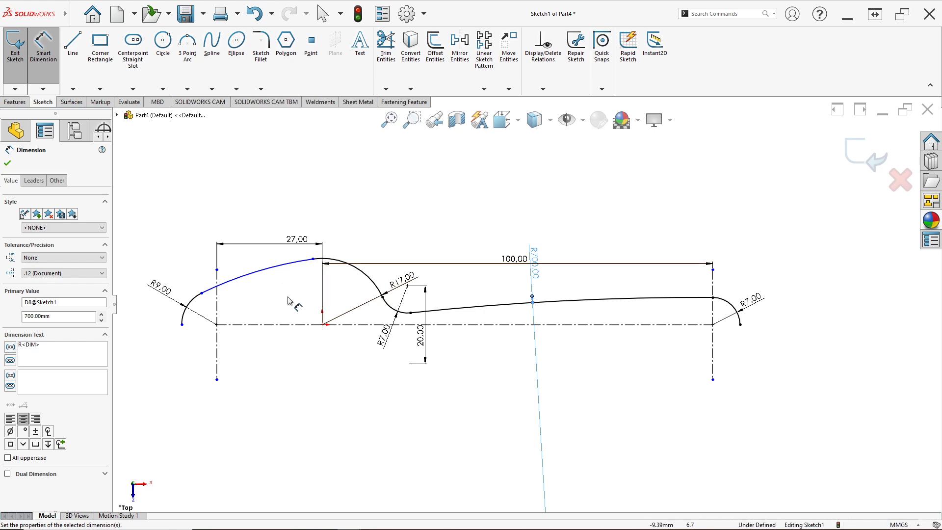
# Finish the profile sketch and start a new sketch on the Front Plane.
pyautogui.click(873, 162)
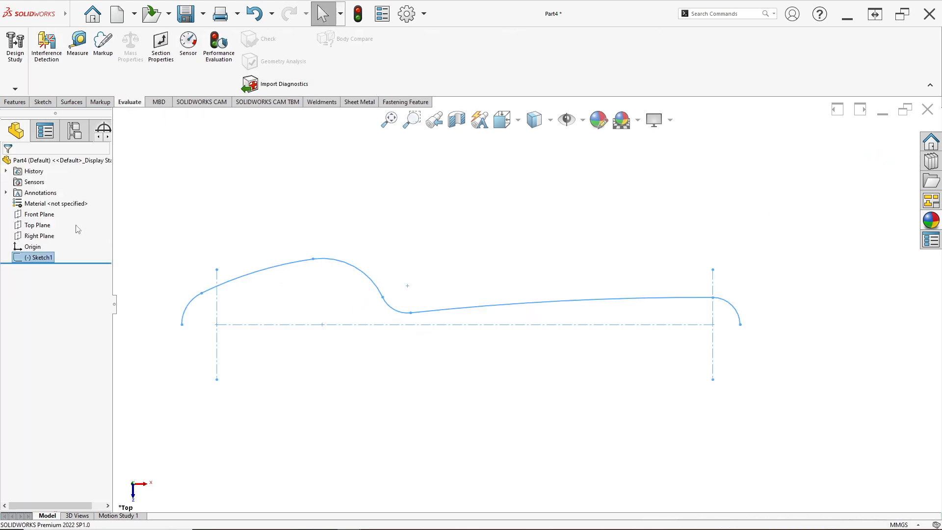
pyautogui.rightClick(39, 216)
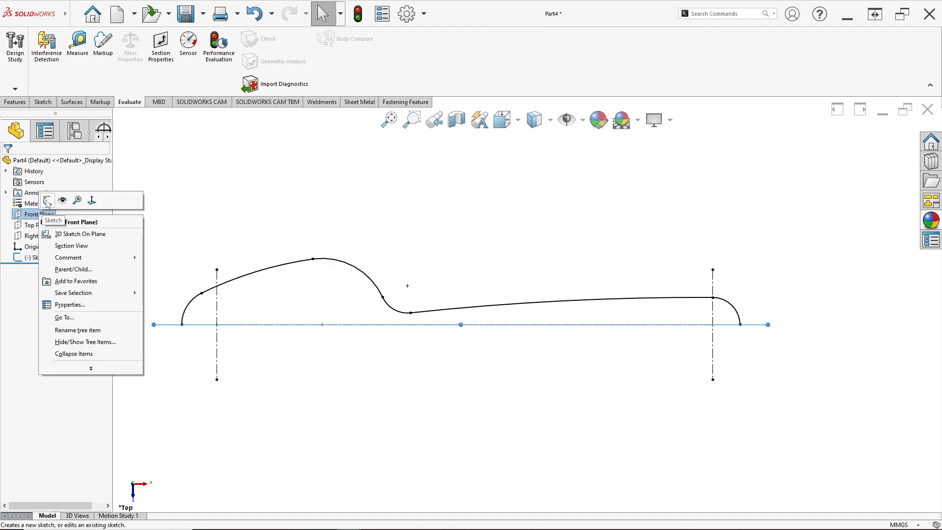
pyautogui.click(58, 196)
# Sketch a downward-bulging 3-point arc of about 139 mm radius from the profile's far right end to a free point below the profile.
pyautogui.scroll(-1, 691, 321)
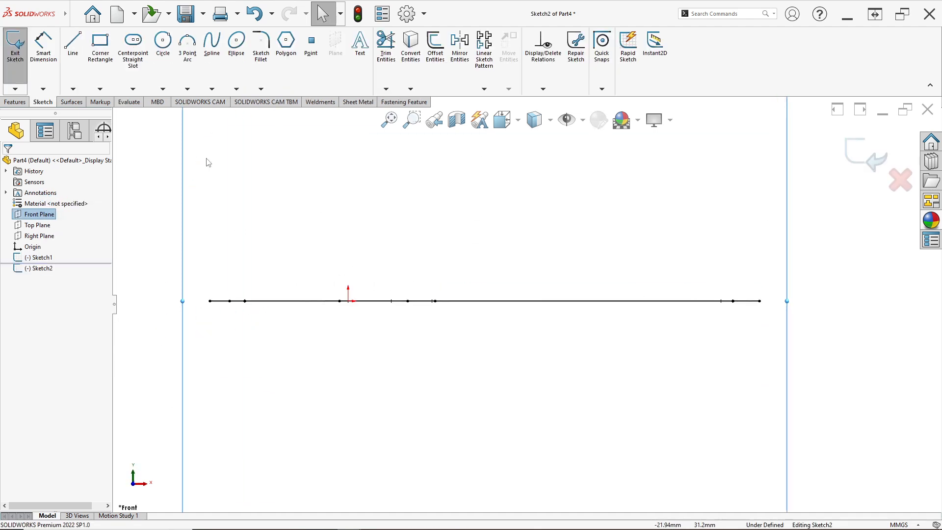
pyautogui.click(188, 58)
pyautogui.click(759, 301)
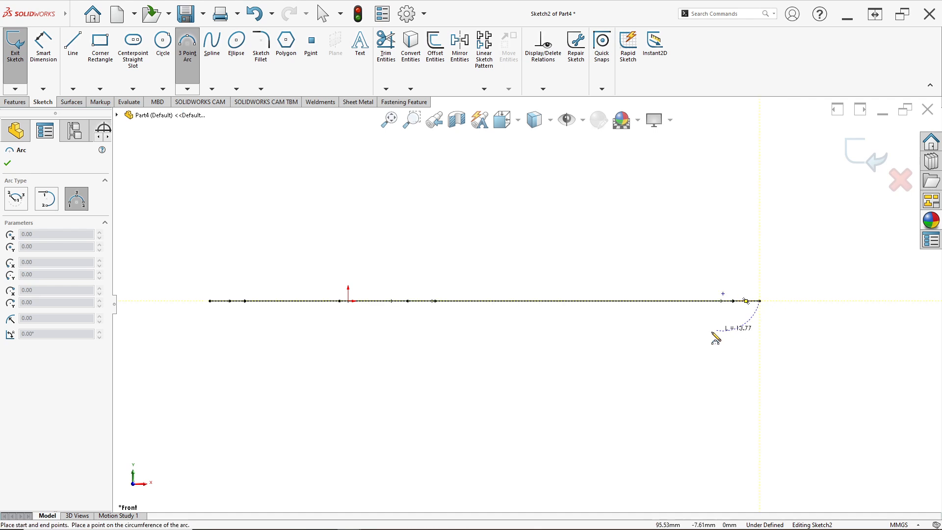
pyautogui.click(444, 360)
pyautogui.click(603, 355)
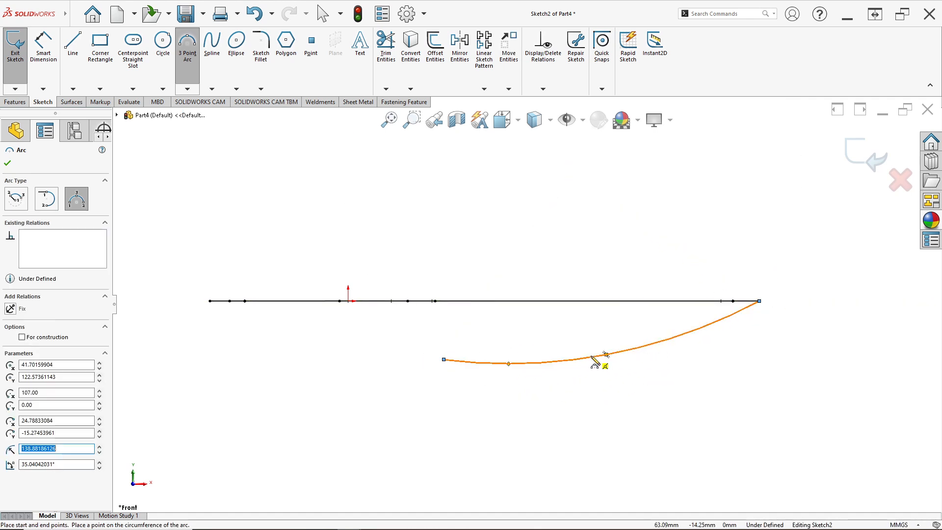
pyautogui.scroll(2, 559, 362)
pyautogui.scroll(-1, 554, 363)
pyautogui.scroll(-2, 537, 324)
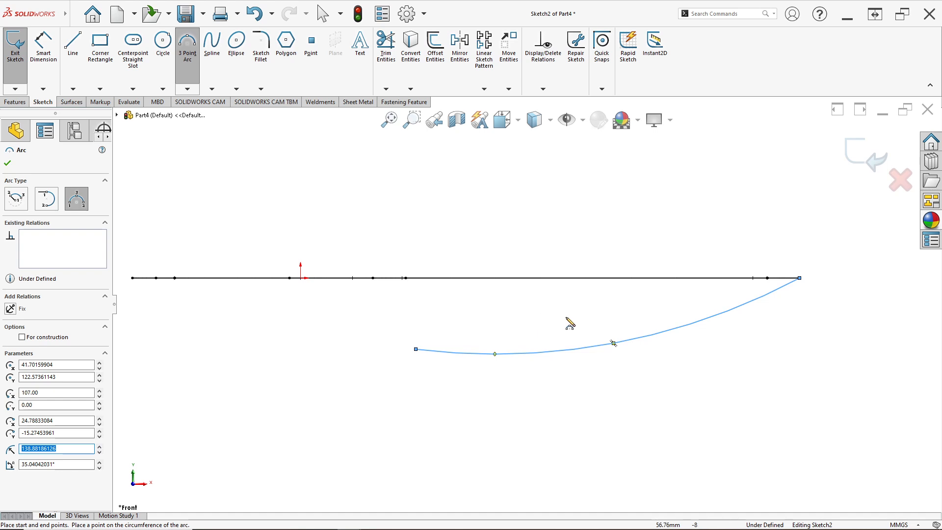
pyautogui.moveTo(569, 323); pyautogui.dragTo(604, 336, button='middle')
pyautogui.press('Escape')
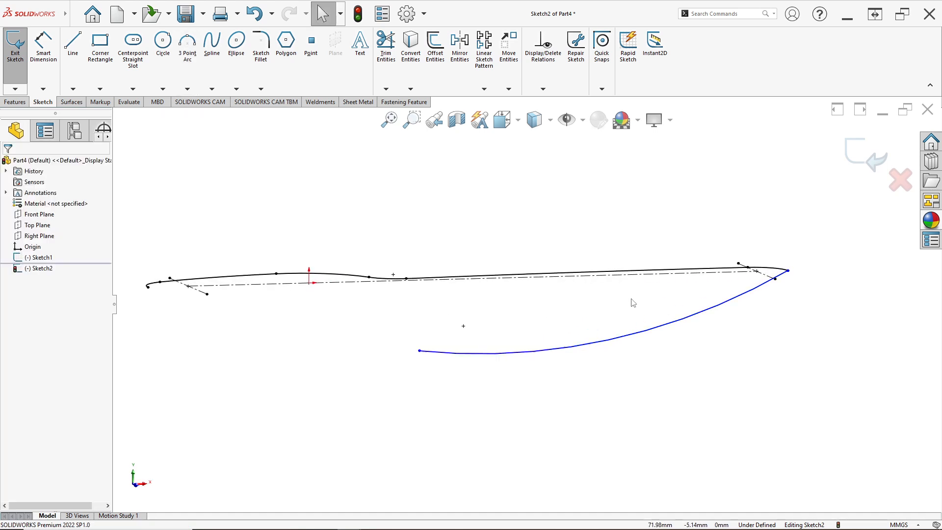
# Examine how the new arc's right endpoint joins the end of the profile's 7 mm arc.
pyautogui.moveTo(633, 302); pyautogui.dragTo(631, 343, button='middle')
pyautogui.scroll(-3, 726, 245)
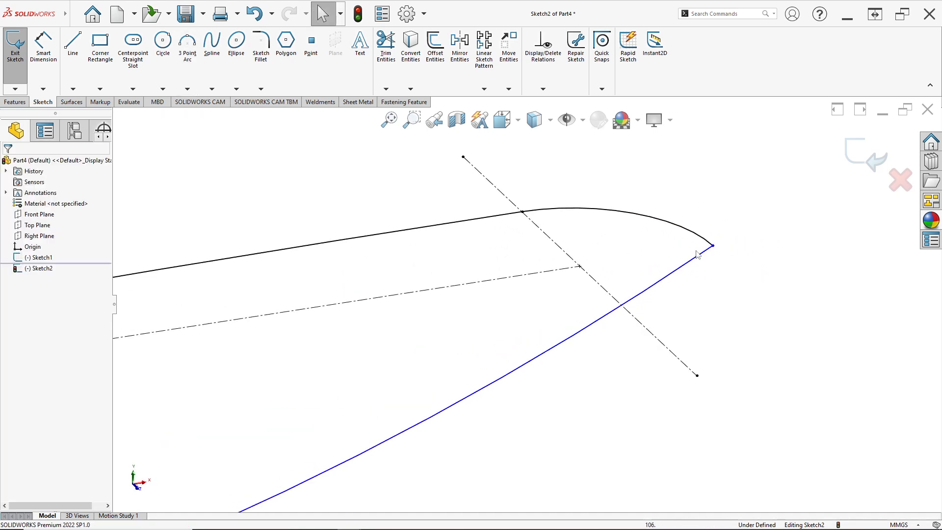
pyautogui.scroll(-3, 697, 254)
pyautogui.click(676, 257)
pyautogui.moveTo(678, 258)
pyautogui.mouseDown(button='middle')
pyautogui.moveTo(304, 467)
pyautogui.moveTo(321, 456)
pyautogui.moveTo(314, 435)
pyautogui.moveTo(322, 435)
pyautogui.moveTo(325, 398)
pyautogui.mouseUp(button='middle')
pyautogui.keyDown('ctrl'); pyautogui.click(646, 267); pyautogui.keyUp('ctrl')
# Dimension the new Front Plane arc with a radius of 400 mm.
pyautogui.click(45, 54)
pyautogui.scroll(-4, 316, 366)
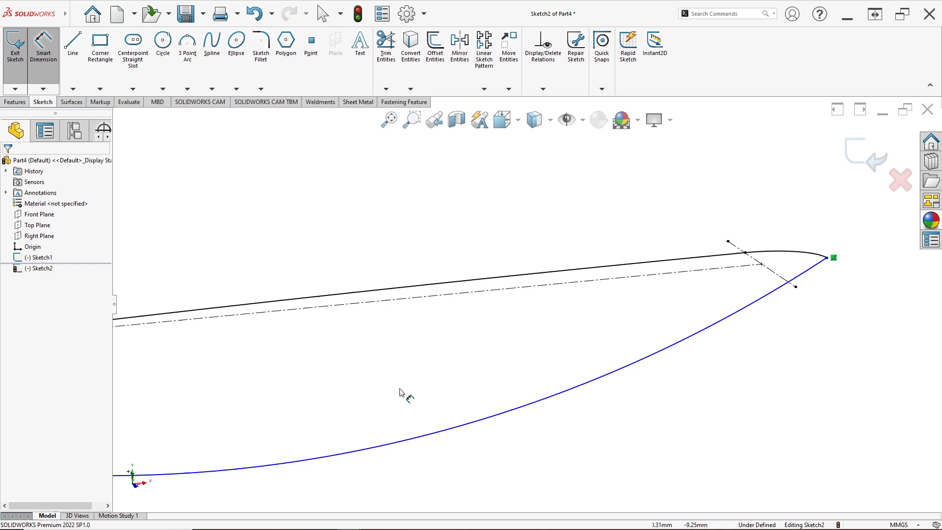
pyautogui.click(461, 427)
pyautogui.click(409, 361)
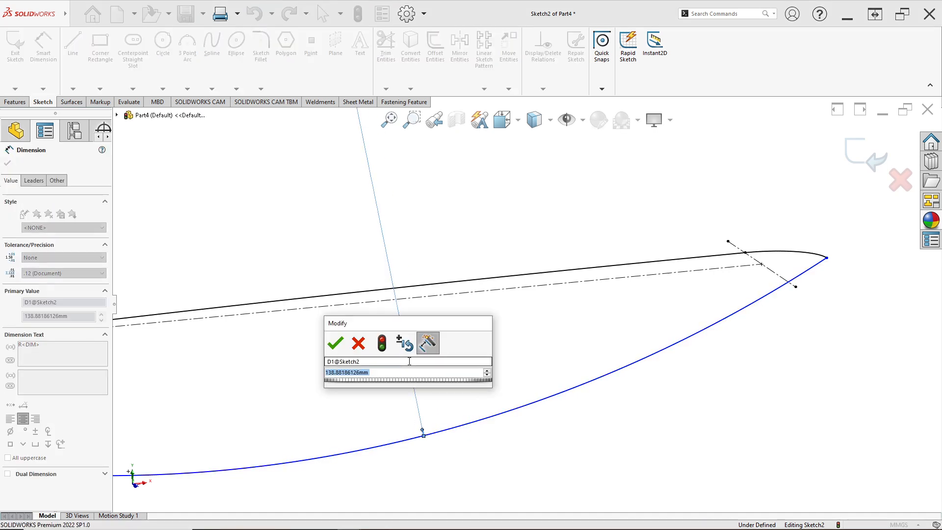
pyautogui.write('400')
pyautogui.press('Return')
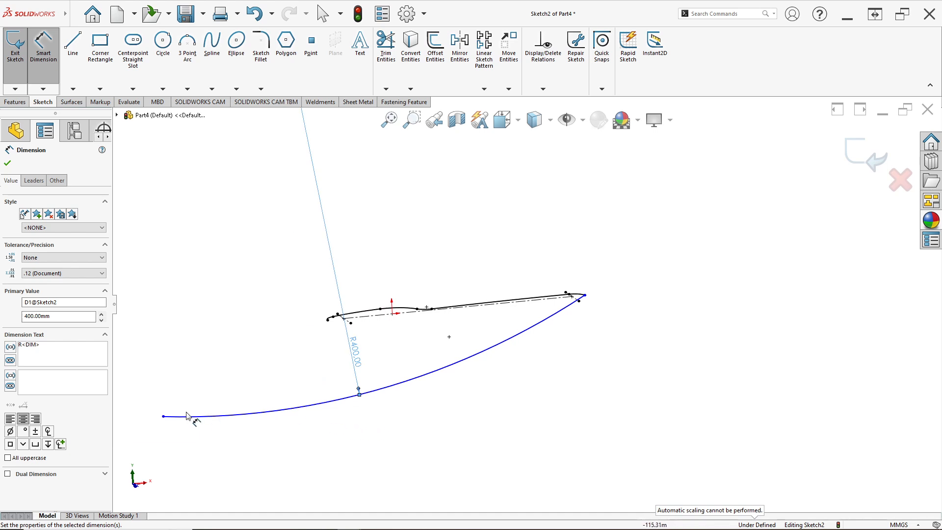
# Shorten the 400 mm arc by moving its free endpoint to about X 52 mm, Y -13 mm.
pyautogui.click(278, 410)
pyautogui.press('Escape')
pyautogui.scroll(-2, 388, 387)
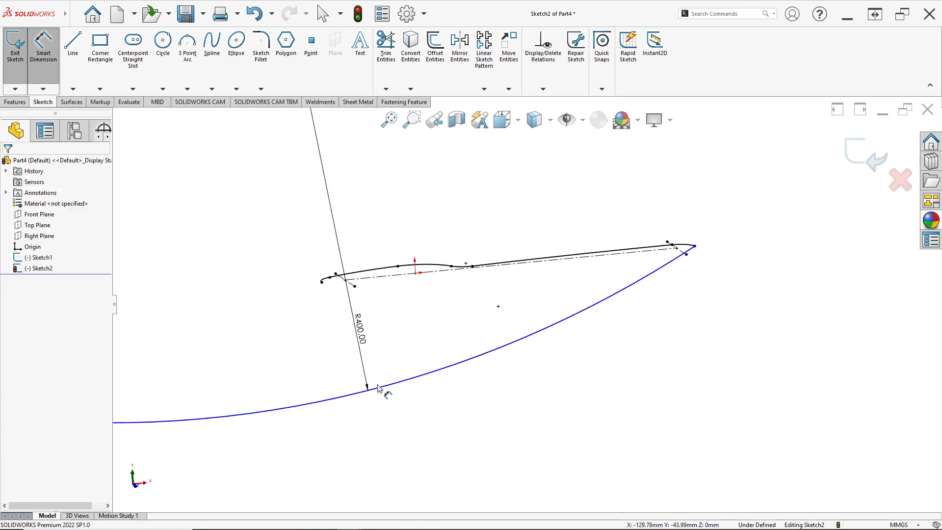
pyautogui.press('z')
pyautogui.press('Escape')
pyautogui.moveTo(218, 387); pyautogui.dragTo(507, 335)
pyautogui.moveTo(546, 301); pyautogui.dragTo(543, 300)
pyautogui.scroll(-5, 562, 294)
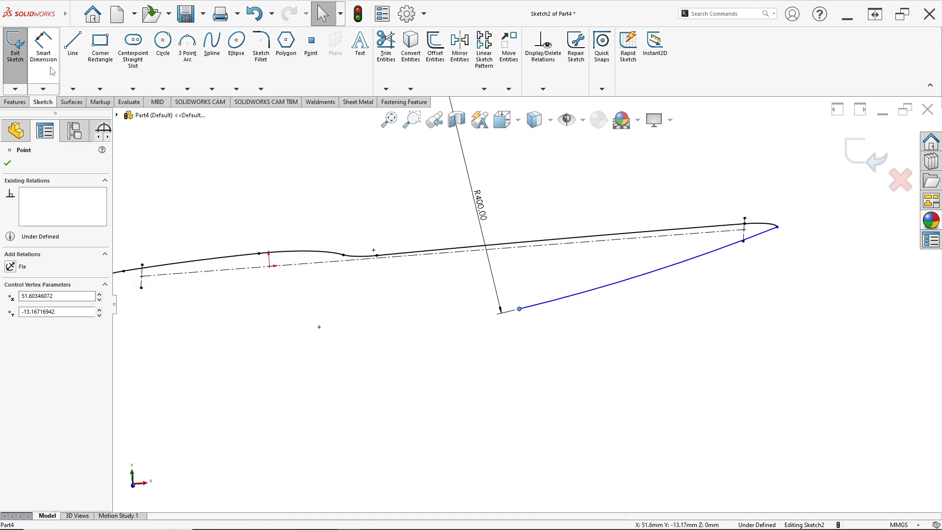
pyautogui.click(50, 68)
pyautogui.click(520, 310)
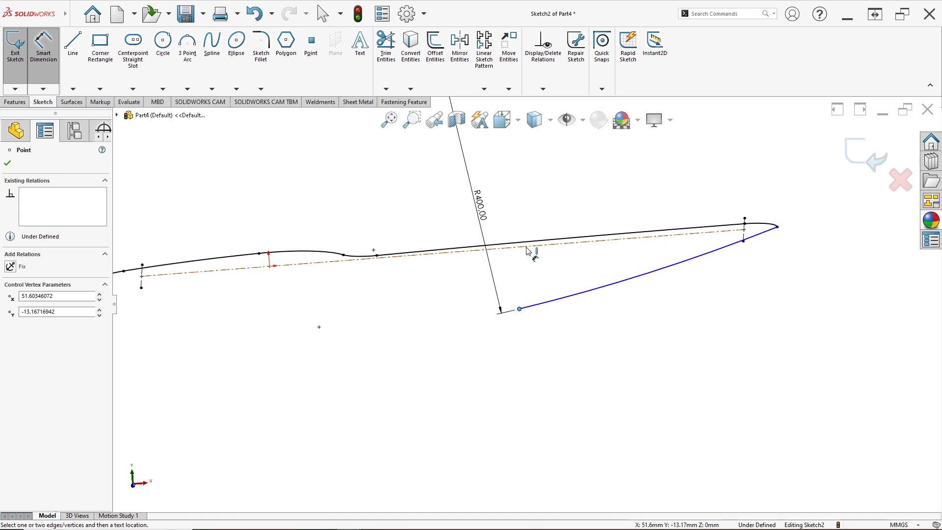
pyautogui.click(526, 250)
pyautogui.click(513, 273)
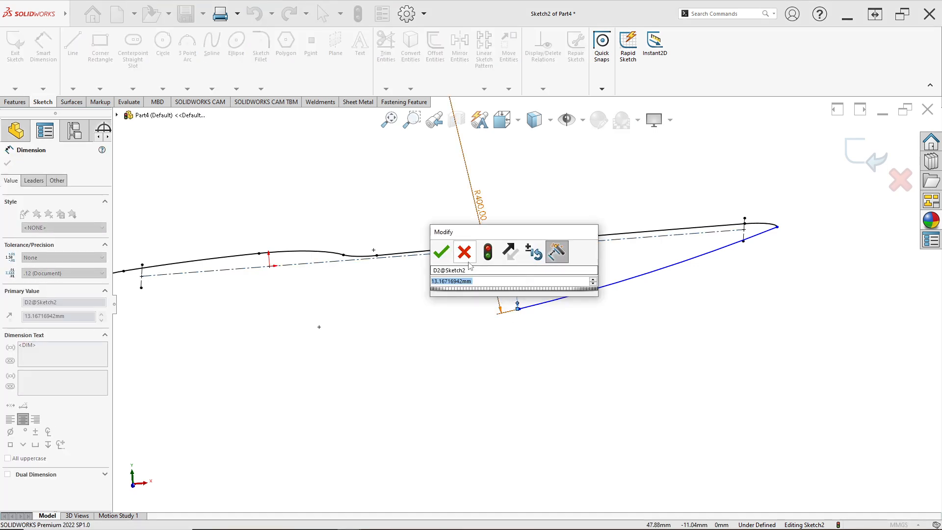
pyautogui.click(468, 261)
pyautogui.rightClick(515, 282)
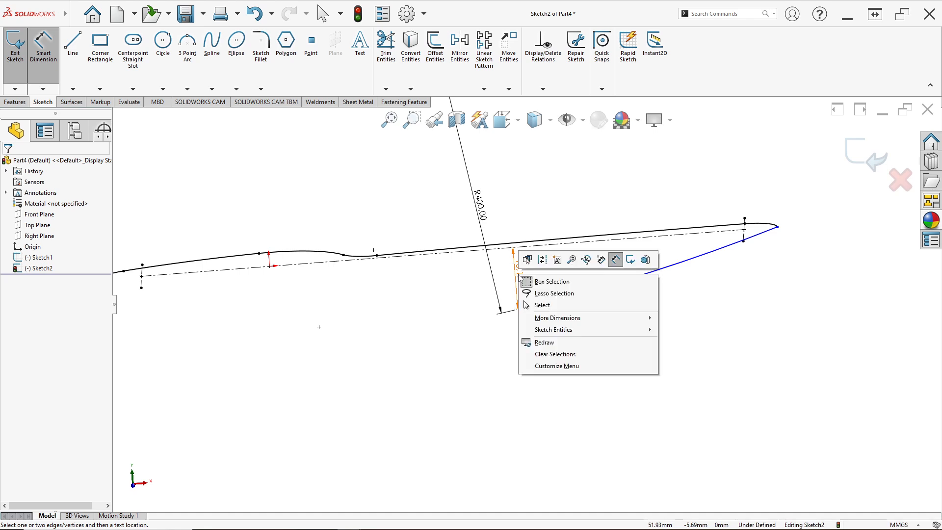
pyautogui.click(540, 305)
pyautogui.rightClick(518, 277)
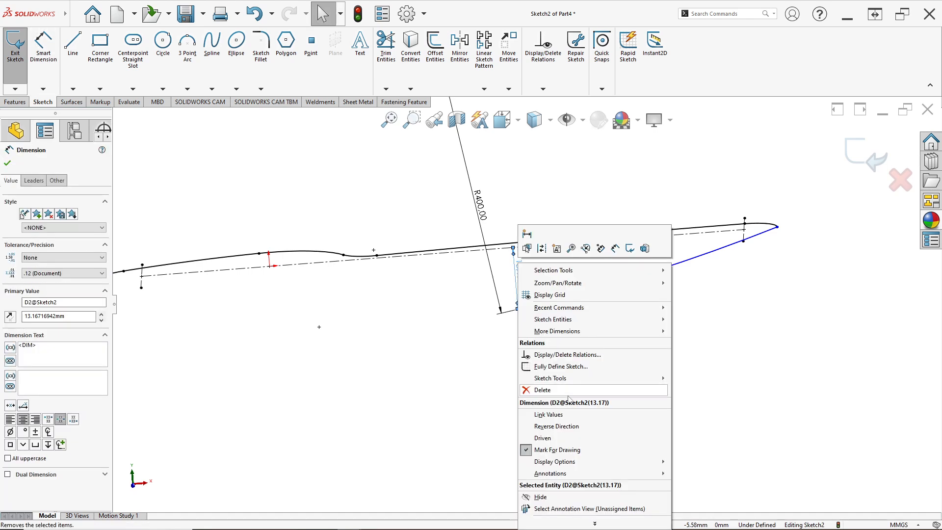
pyautogui.click(536, 390)
# Dimension the straight distance between the 400 mm arc's two endpoints as 85 mm.
pyautogui.moveTo(569, 342)
pyautogui.mouseDown(button='middle')
pyautogui.moveTo(563, 365)
pyautogui.moveTo(575, 344)
pyautogui.moveTo(567, 339)
pyautogui.mouseUp(button='middle')
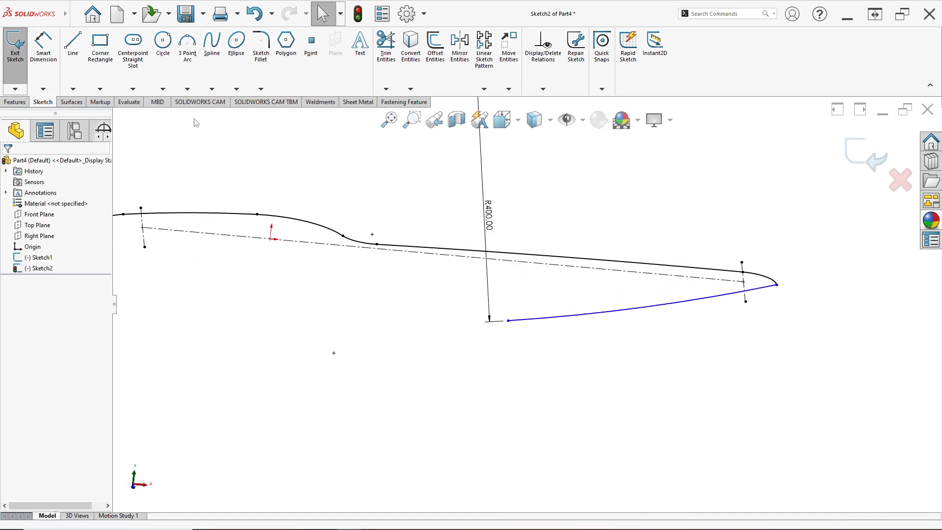
pyautogui.click(46, 58)
pyautogui.click(509, 321)
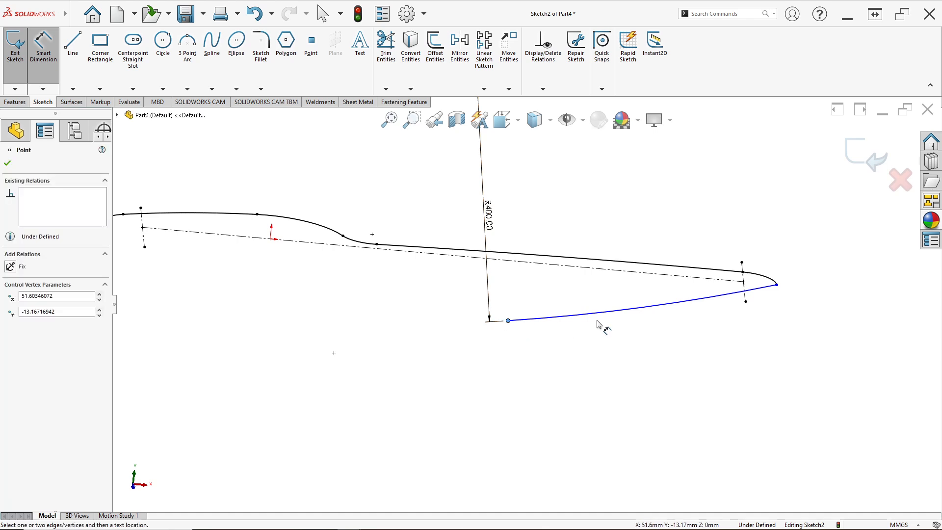
pyautogui.click(776, 285)
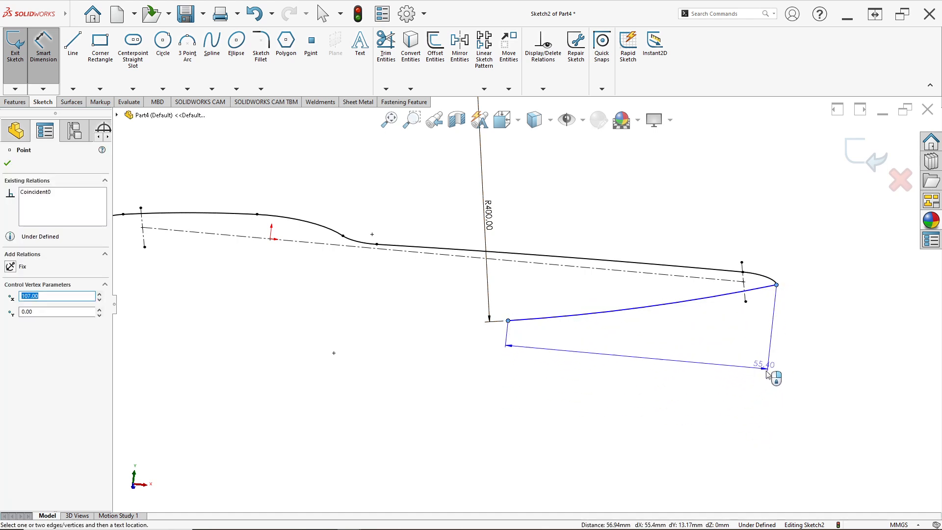
pyautogui.click(778, 368)
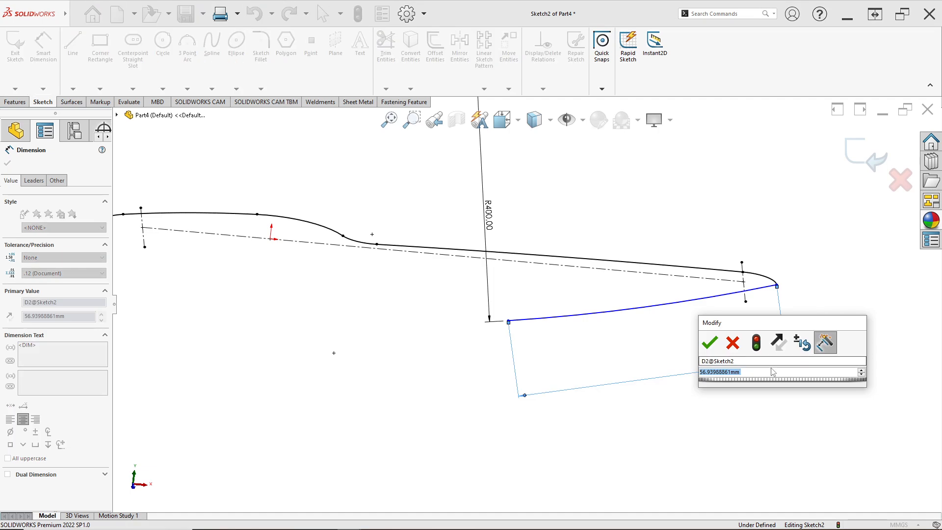
pyautogui.write('85')
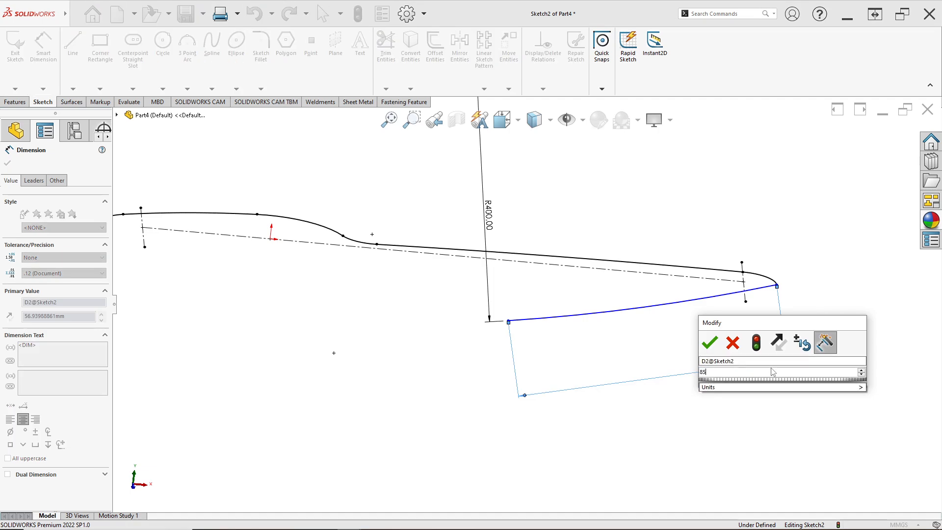
pyautogui.press('Return')
# View the sketch from the front and reposition the 85 mm dimension's text below the arc.
pyautogui.press('space')
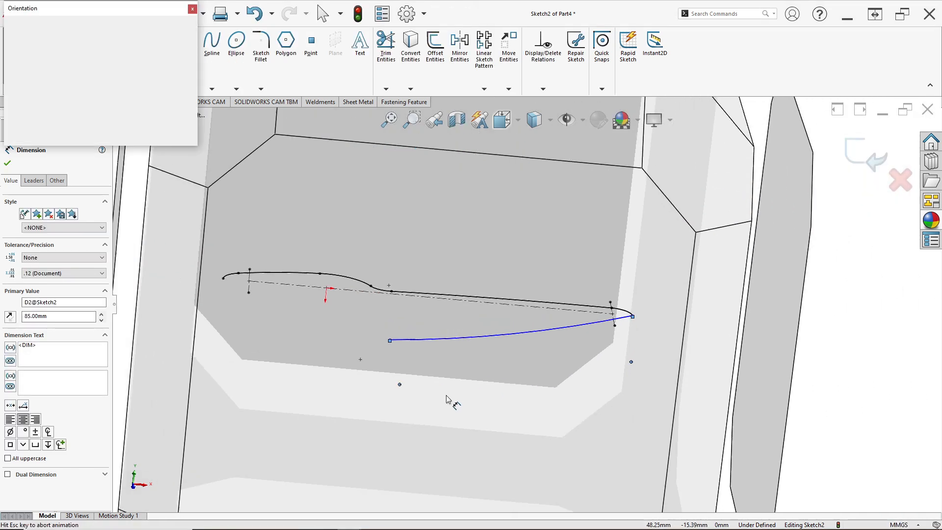
pyautogui.click(411, 403)
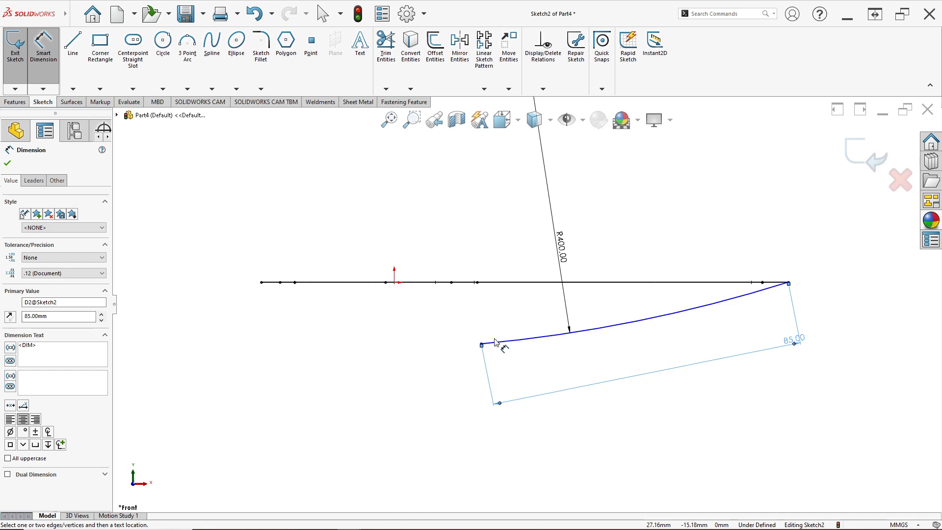
pyautogui.scroll(-2, 495, 342)
pyautogui.moveTo(847, 345); pyautogui.dragTo(777, 356)
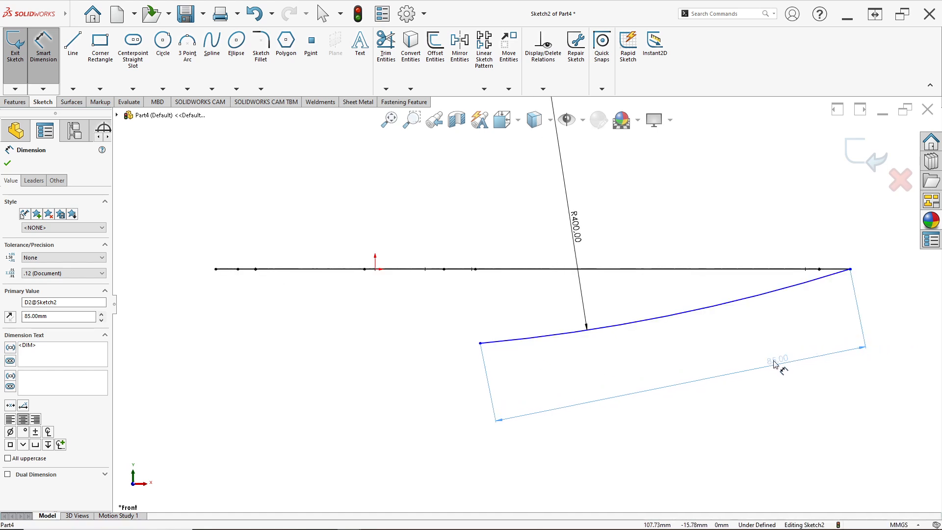
# Sketch a short upward-bulging 3-point arc extending left from the 400 mm arc's free endpoint.
pyautogui.click(191, 75)
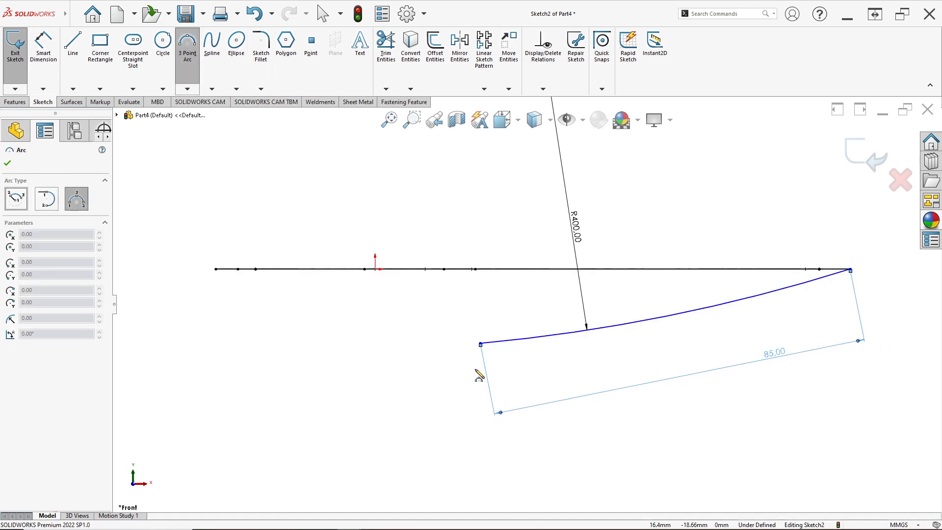
pyautogui.click(481, 345)
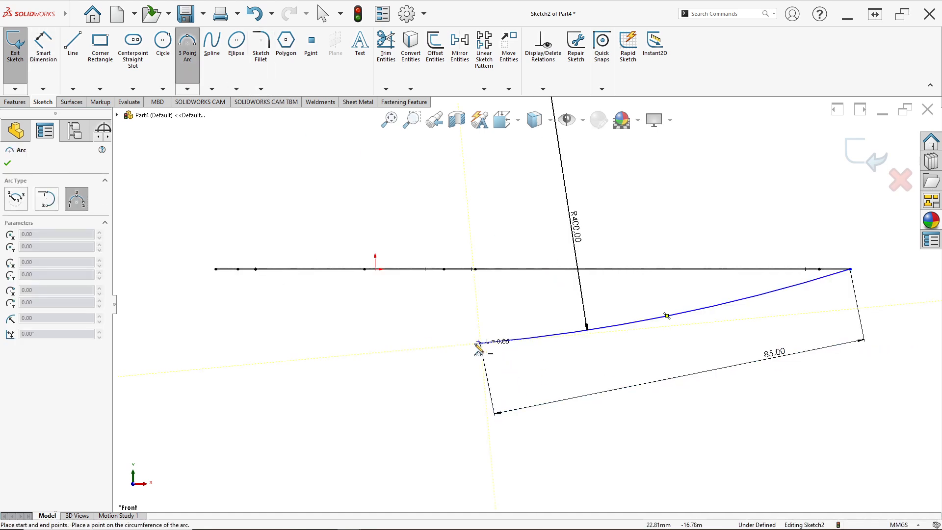
pyautogui.click(431, 353)
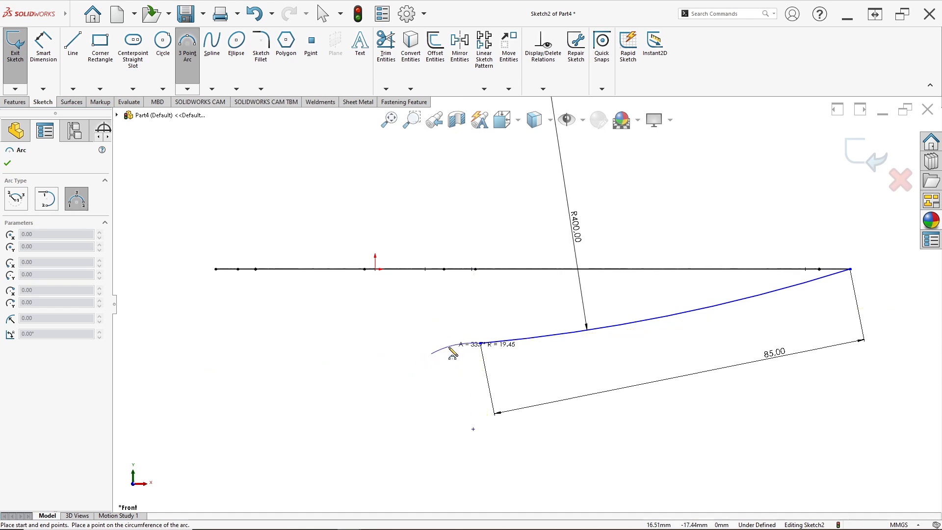
pyautogui.click(450, 344)
pyautogui.press('Escape')
# Make the short arc tangent to the 400 mm arc and move its free endpoint to about X 17 mm, Y -19 mm.
pyautogui.scroll(-2, 442, 363)
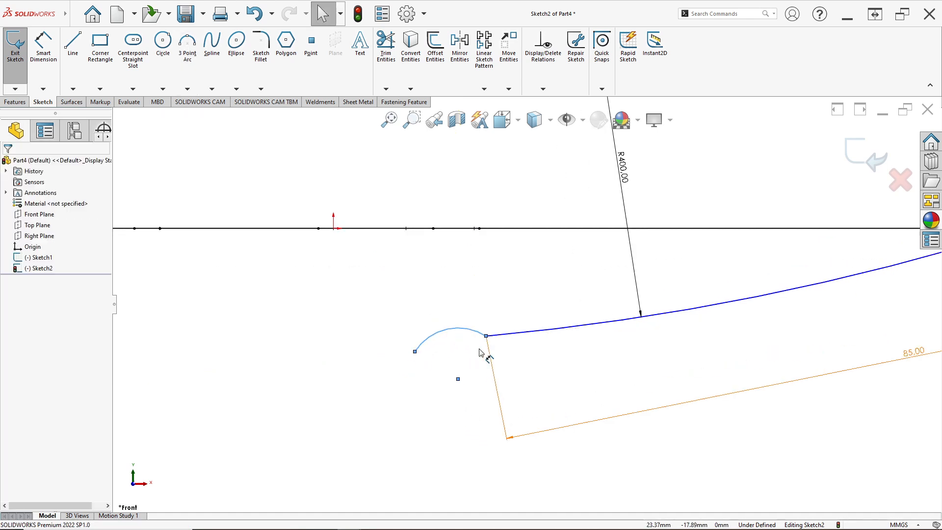
pyautogui.click(486, 335)
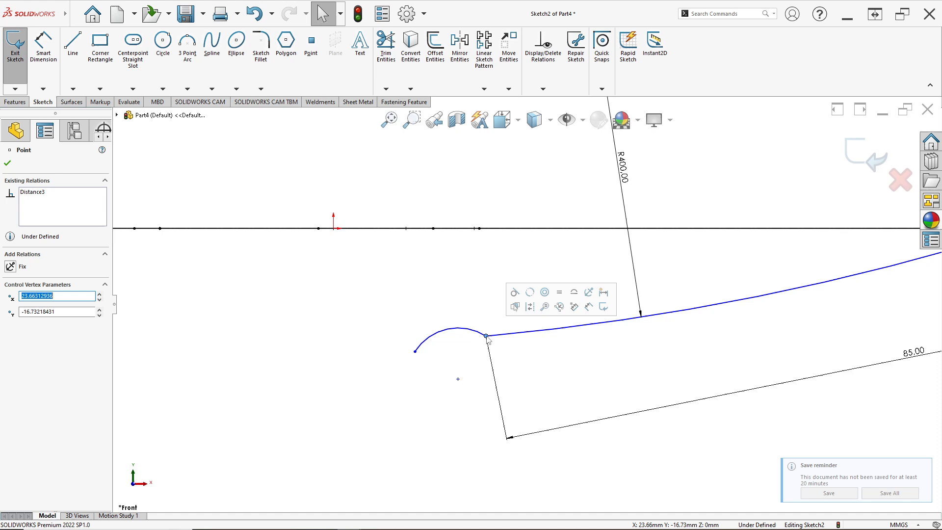
pyautogui.click(514, 294)
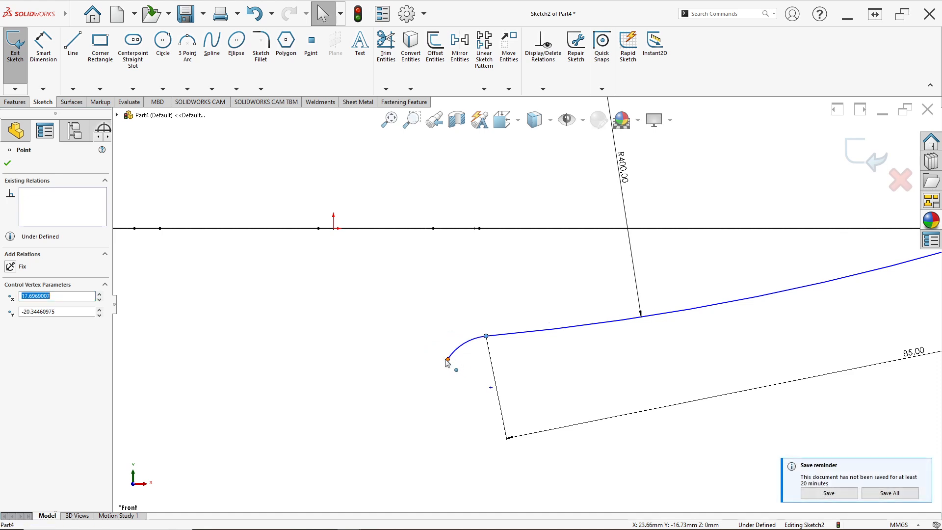
pyautogui.moveTo(447, 362); pyautogui.dragTo(441, 349)
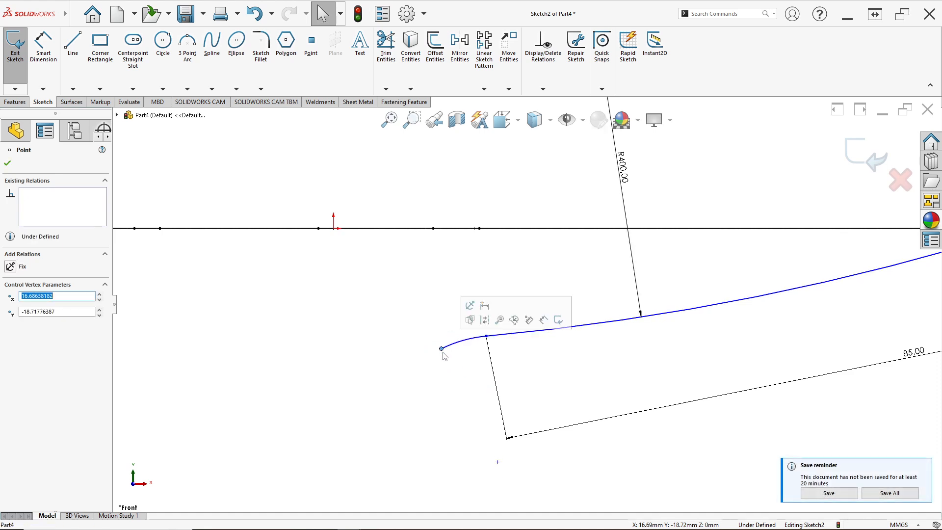
# Dimension the short arc with a radius of 15 mm.
pyautogui.click(40, 81)
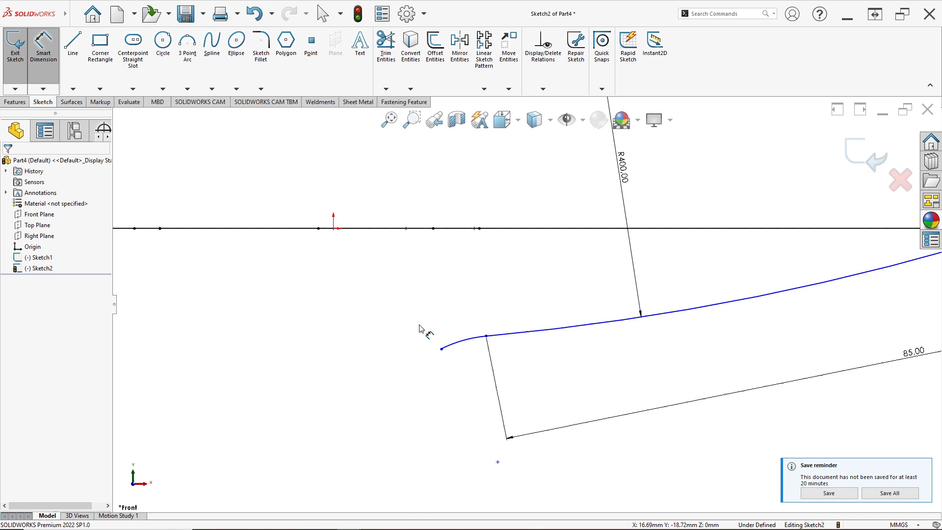
pyautogui.click(459, 338)
pyautogui.click(443, 310)
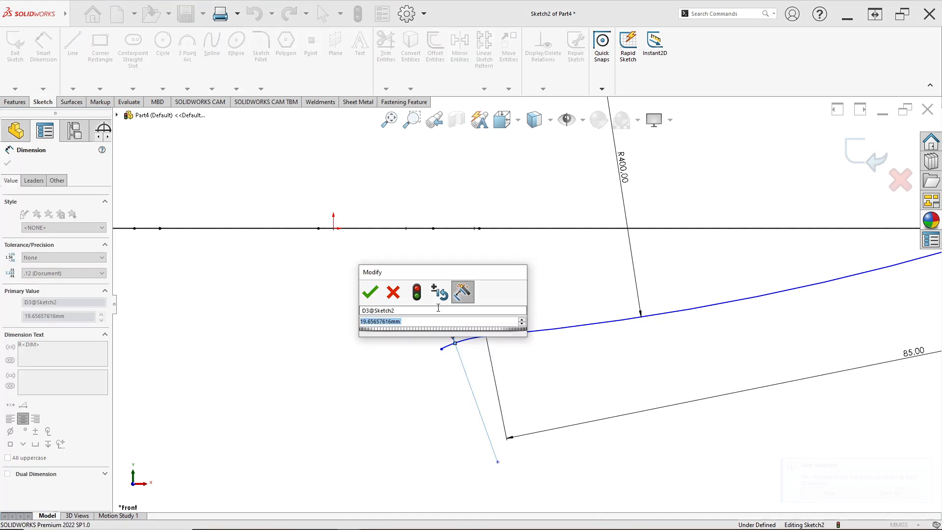
pyautogui.write('1')
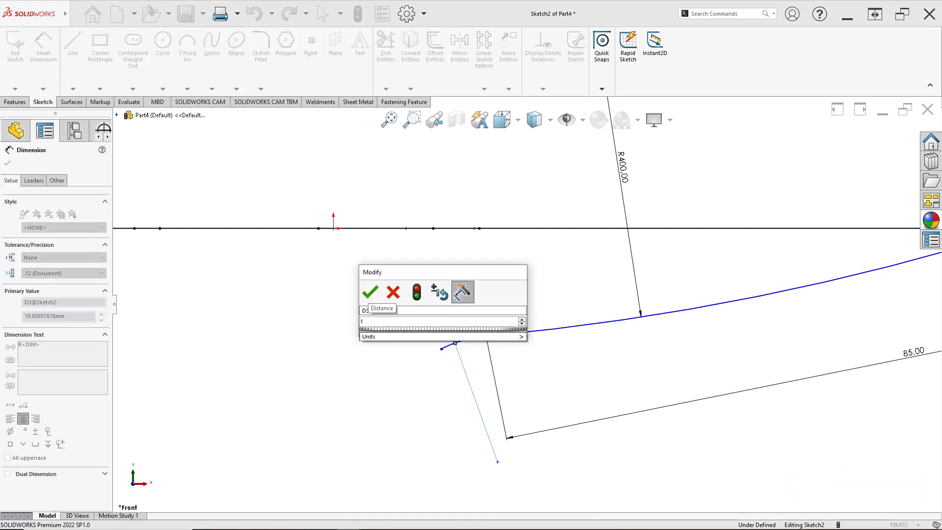
pyautogui.write('5')
pyautogui.press('Return')
pyautogui.scroll(-2, 457, 358)
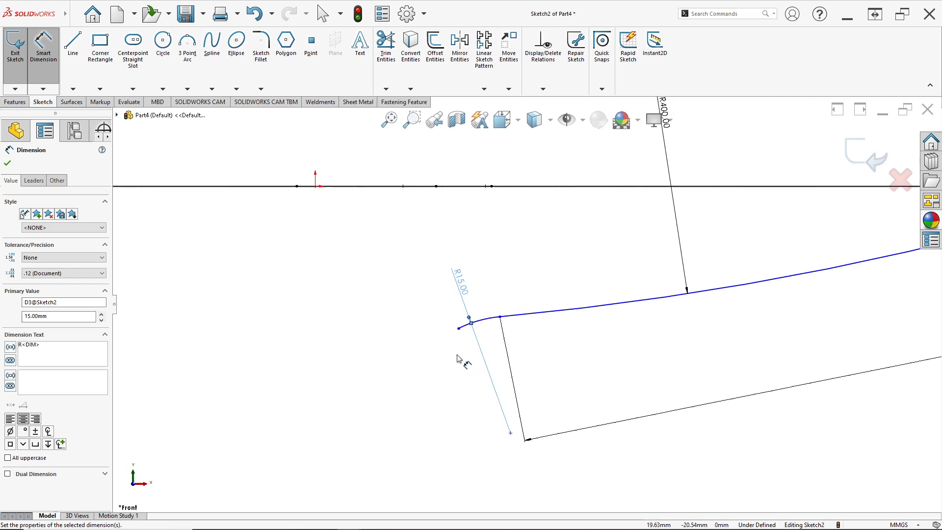
pyautogui.scroll(3, 457, 358)
pyautogui.press('Escape')
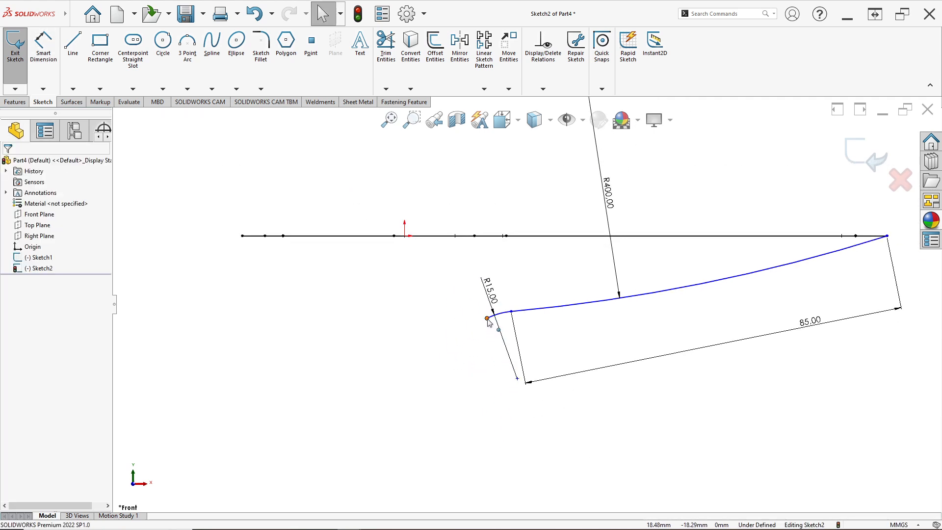
# Dimension the straight distance between the 15 mm arc's two endpoints as 10 mm.
pyautogui.click(488, 319)
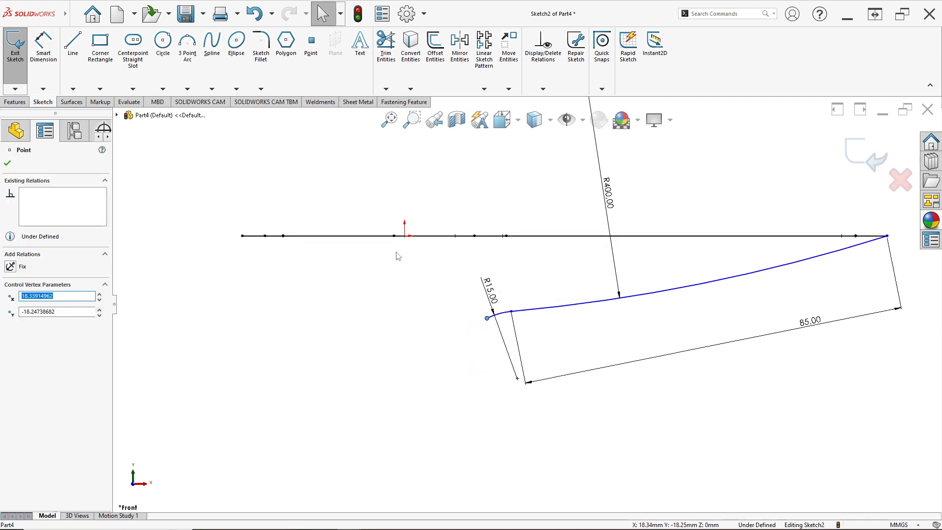
pyautogui.click(43, 46)
pyautogui.scroll(-2, 513, 339)
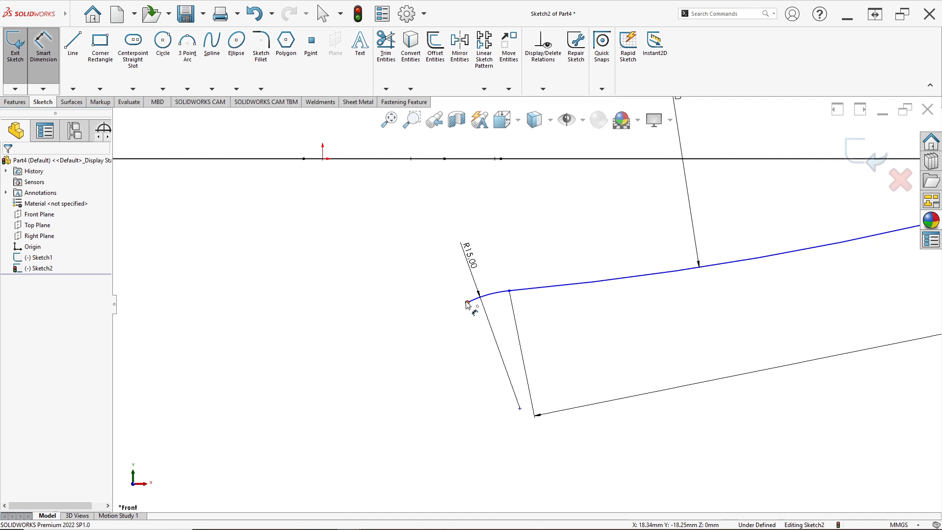
pyautogui.click(467, 302)
pyautogui.click(509, 293)
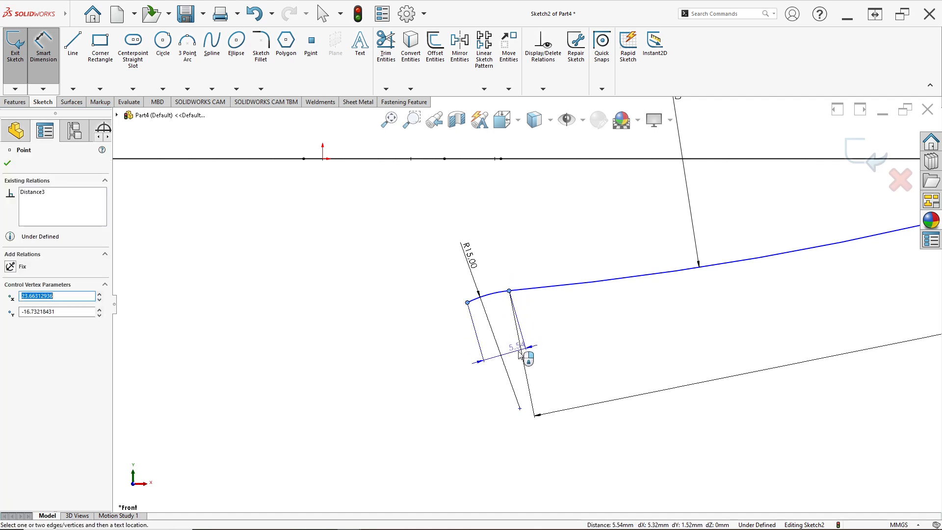
pyautogui.click(517, 364)
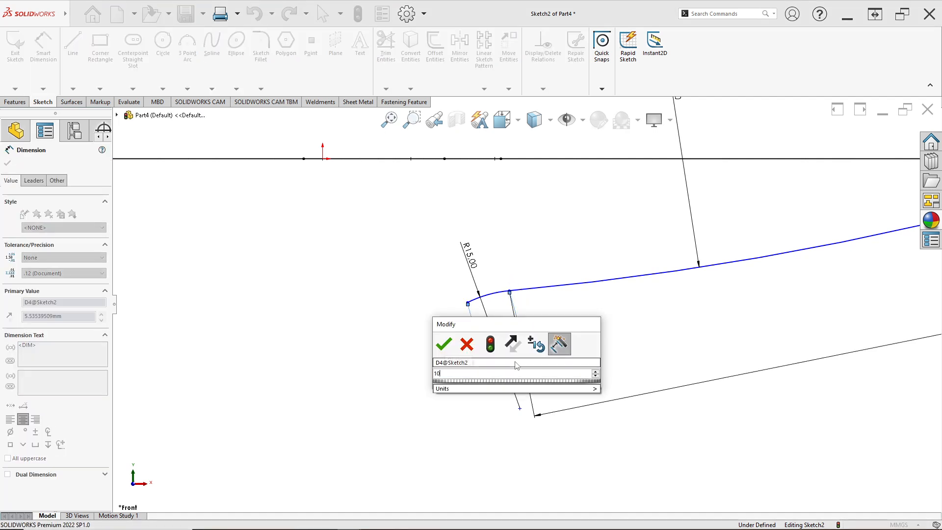
pyautogui.press('Return')
pyautogui.scroll(3, 494, 362)
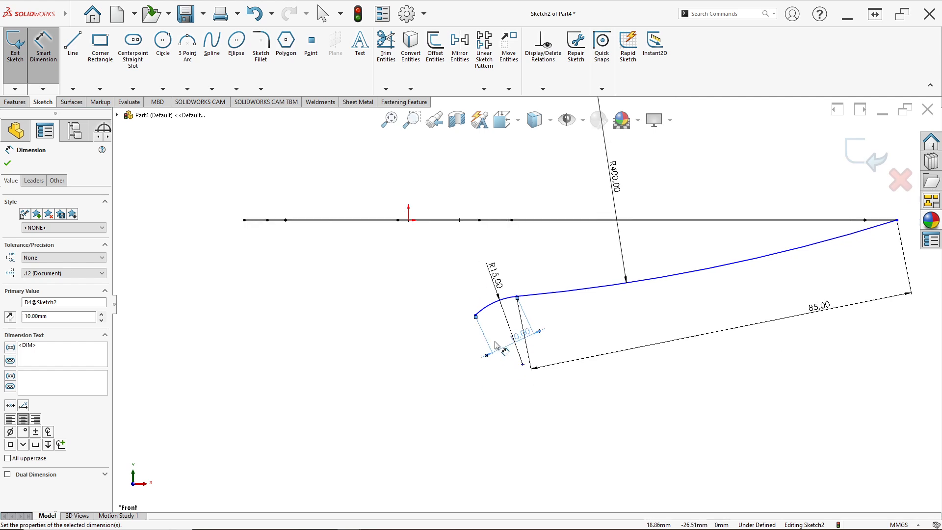
# Sketch a wide downward-bulging 3-point arc of about 31 mm radius extending left from the 15 mm arc's free endpoint.
pyautogui.scroll(-1, 493, 334)
pyautogui.click(188, 46)
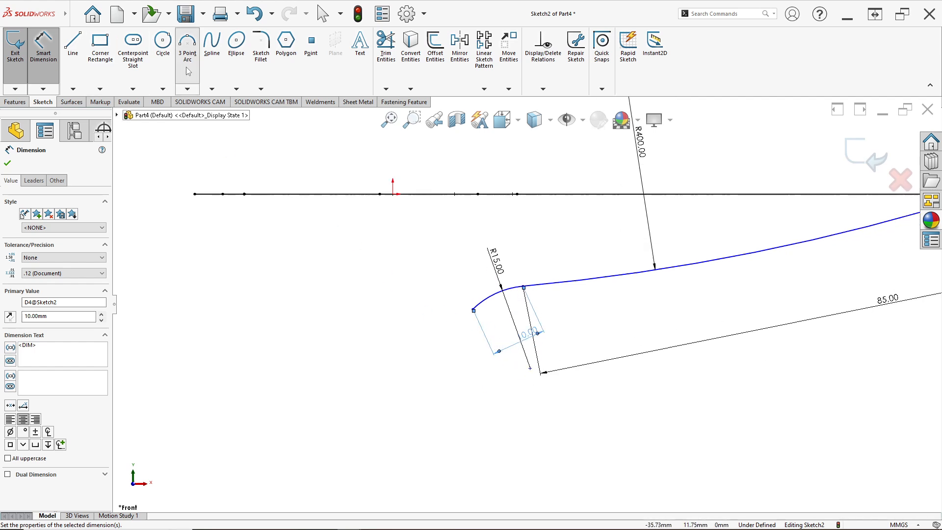
pyautogui.click(473, 309)
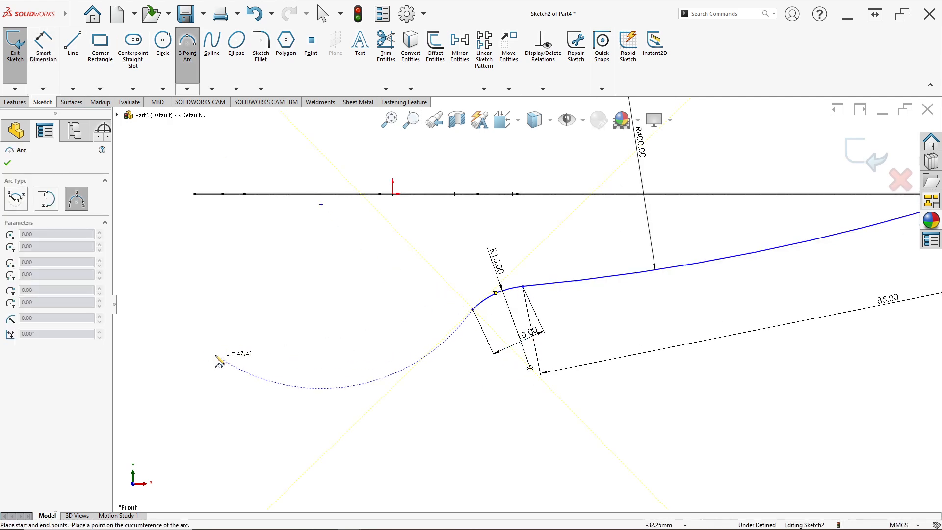
pyautogui.click(203, 315)
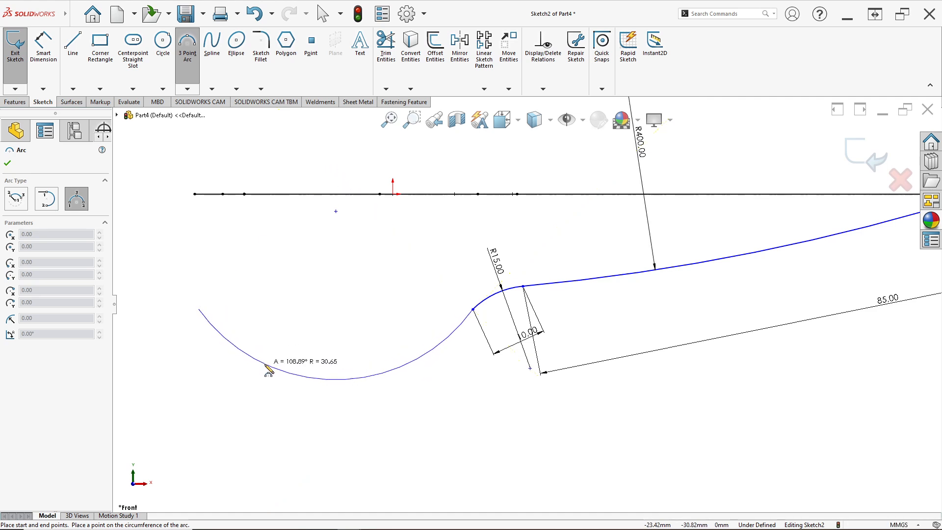
pyautogui.click(336, 380)
pyautogui.scroll(-2, 482, 358)
pyautogui.press('Escape')
# Make the wide arc tangent to the 15 mm arc and move its free endpoint to about X -36 mm, Y -19 mm.
pyautogui.click(461, 282)
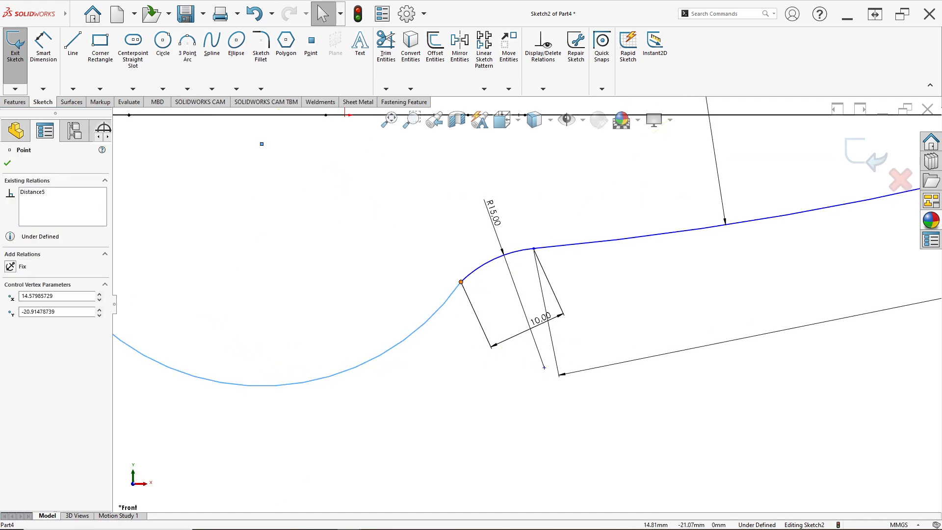
pyautogui.click(490, 243)
pyautogui.click(435, 264)
pyautogui.scroll(4, 336, 302)
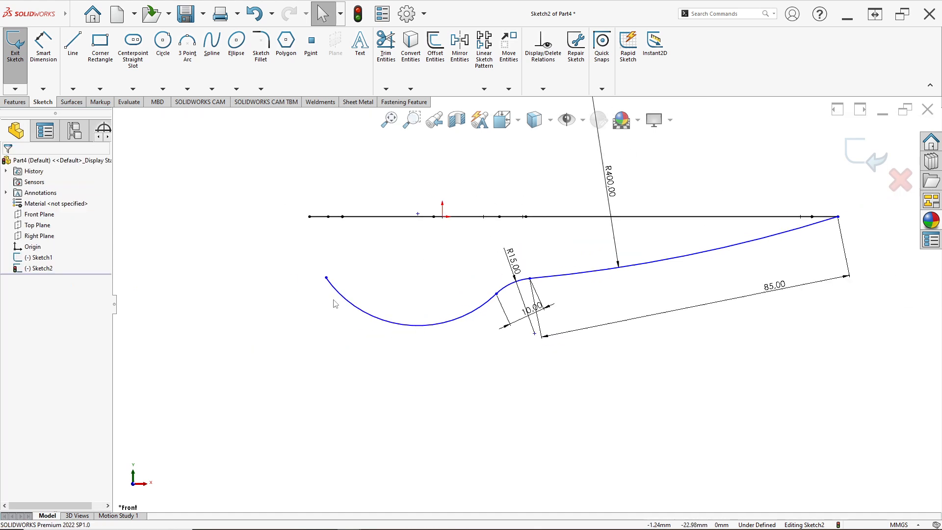
pyautogui.moveTo(326, 278); pyautogui.dragTo(309, 289)
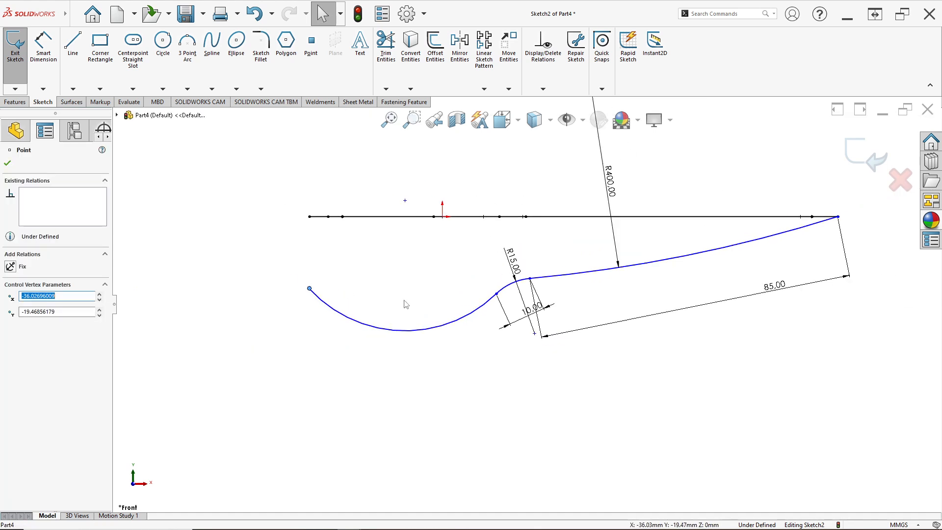
# Dimension the wide downward-bulging arc with a radius of 40 mm.
pyautogui.scroll(1, 412, 307)
pyautogui.scroll(-1, 411, 307)
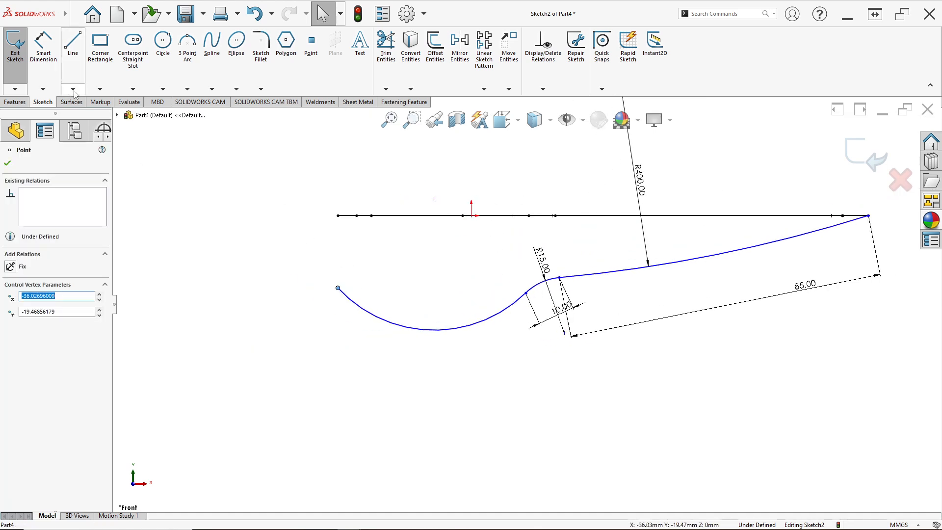
pyautogui.click(43, 47)
pyautogui.click(450, 332)
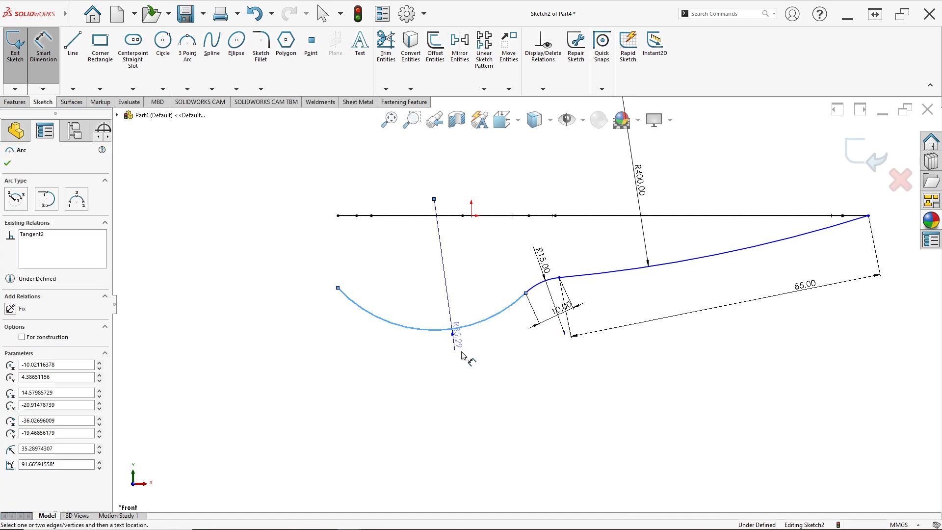
pyautogui.click(486, 344)
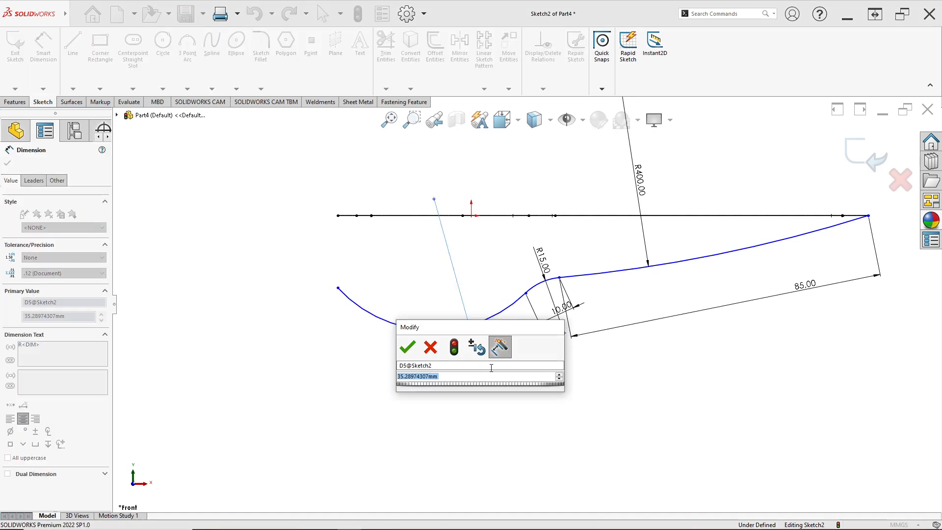
pyautogui.write('40')
pyautogui.press('Return')
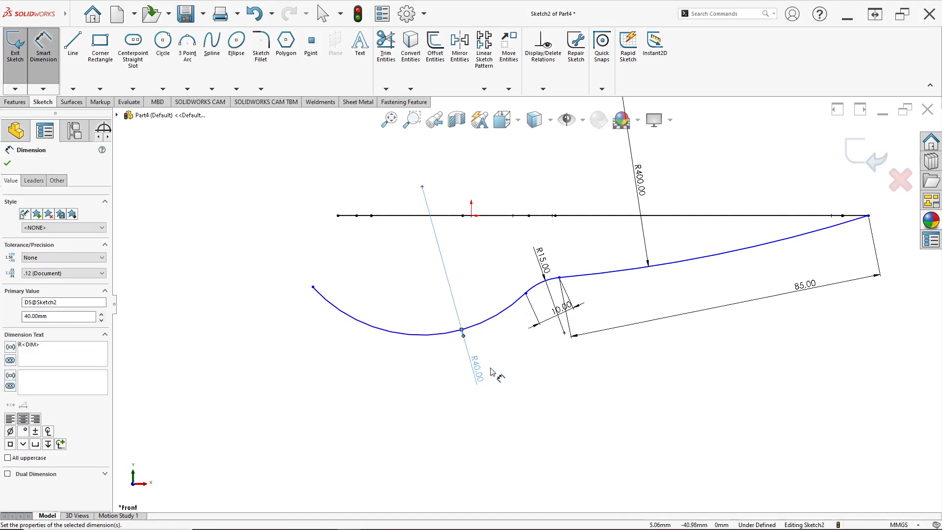
# Move the 40 mm arc's free endpoint to about X -39 mm, Y -21 mm and make the 400 mm arc's outer endpoint coincident with the Top Plane profile's tip.
pyautogui.press('Escape')
pyautogui.moveTo(313, 288); pyautogui.dragTo(327, 293)
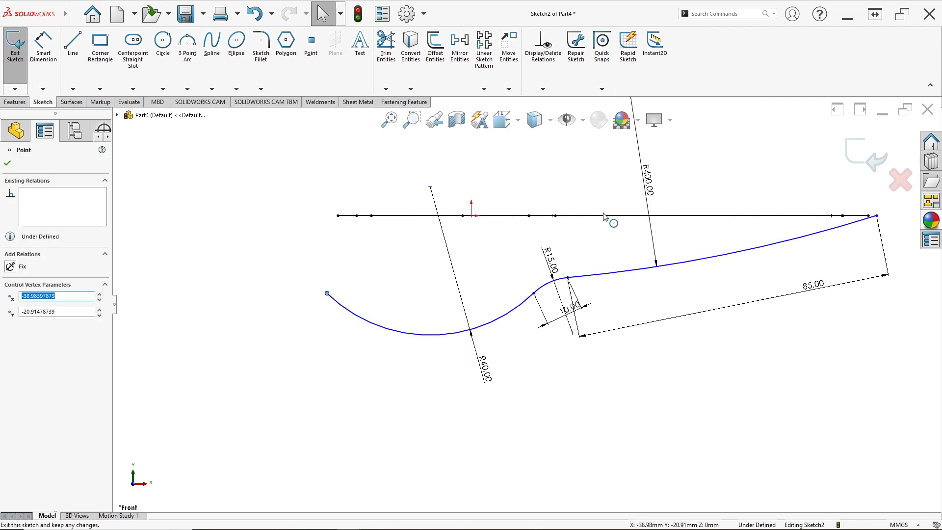
pyautogui.moveTo(758, 202)
pyautogui.mouseDown(button='middle')
pyautogui.moveTo(773, 226)
pyautogui.moveTo(796, 190)
pyautogui.mouseUp(button='middle')
pyautogui.scroll(-5, 781, 199)
pyautogui.click(789, 159)
pyautogui.scroll(-2, 790, 162)
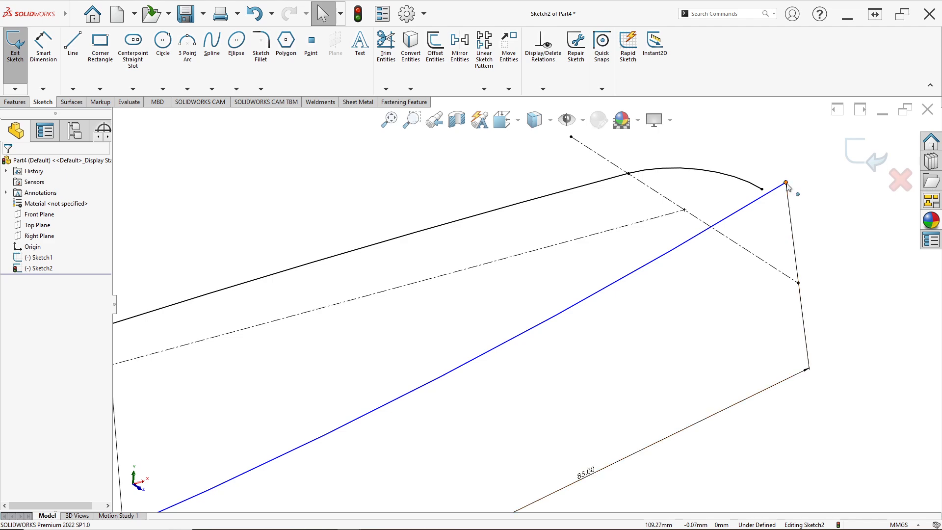
pyautogui.click(786, 182)
pyautogui.keyDown('ctrl'); pyautogui.click(786, 183); pyautogui.keyUp('ctrl')
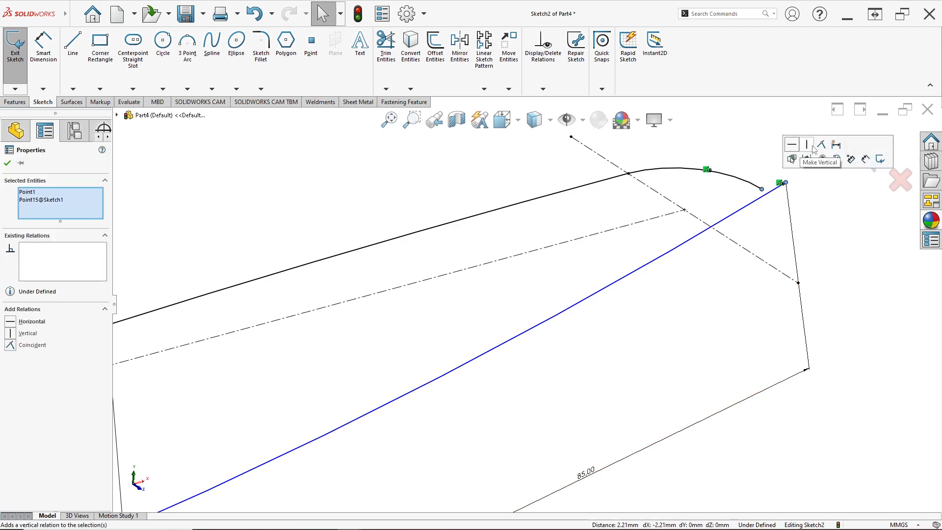
pyautogui.click(821, 144)
pyautogui.moveTo(414, 292)
pyautogui.mouseDown(button='middle')
pyautogui.moveTo(564, 278)
pyautogui.moveTo(386, 309)
pyautogui.mouseUp(button='middle')
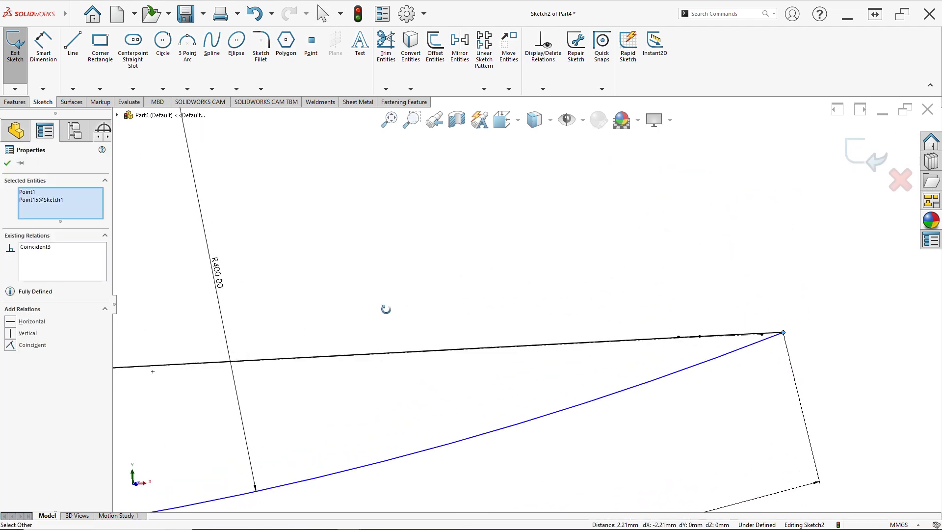
# Sketch a vertical centerline about 21 mm long upward from the 40 mm arc's free endpoint.
pyautogui.press('space')
pyautogui.click(396, 343)
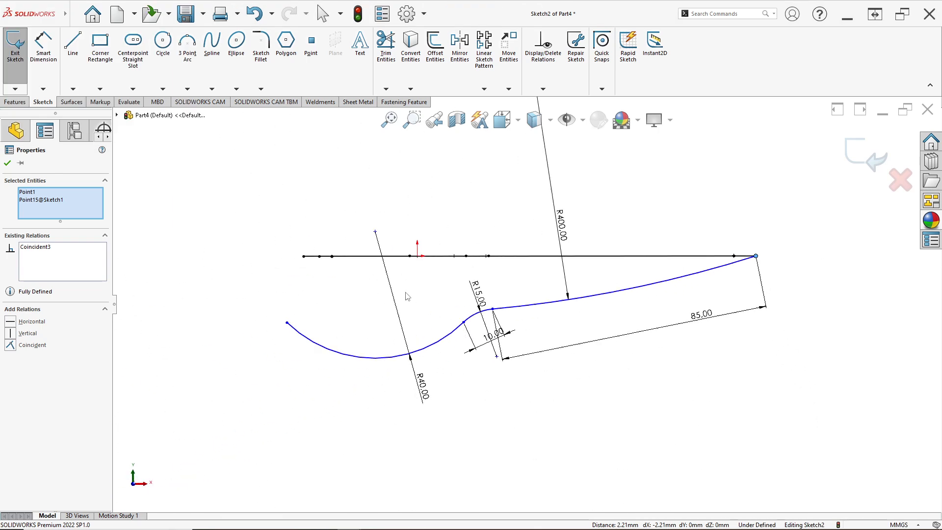
pyautogui.click(72, 89)
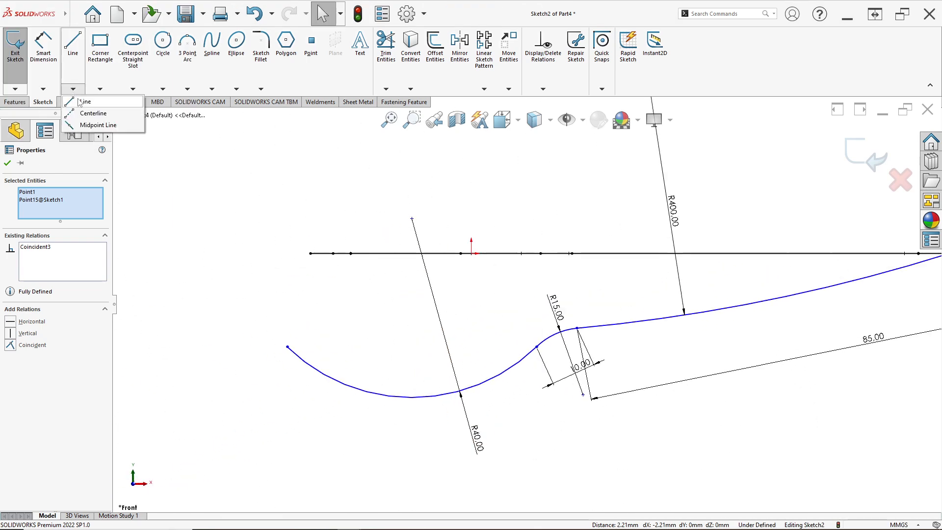
pyautogui.click(89, 111)
pyautogui.click(287, 347)
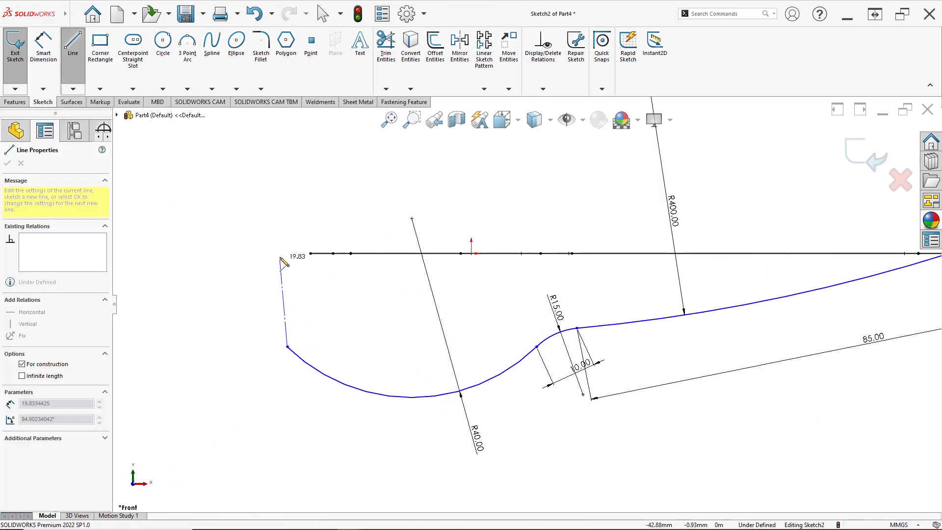
pyautogui.click(287, 254)
pyautogui.press('Escape')
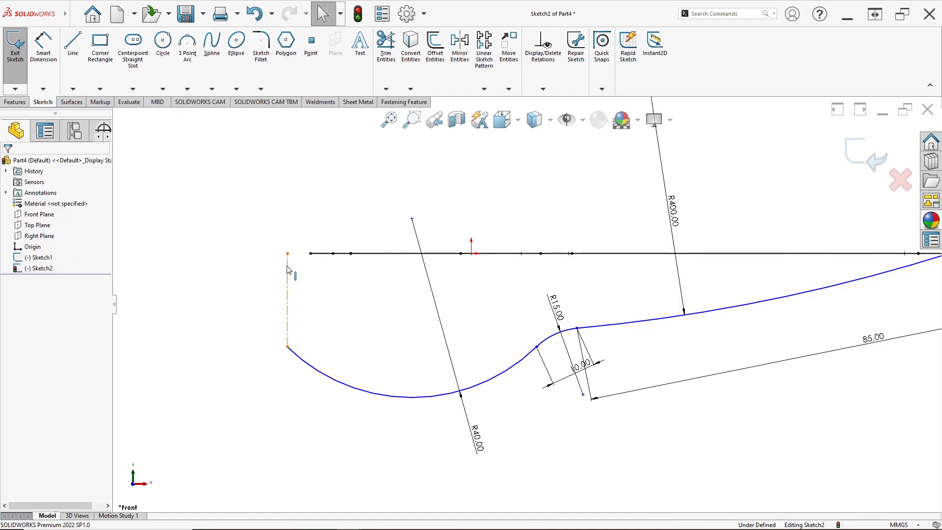
pyautogui.rightClick(287, 266)
pyautogui.click(315, 247)
# Make the vertical centerline's upper endpoint coincident with the open end of the Top Plane profile's small end arc.
pyautogui.moveTo(319, 309); pyautogui.dragTo(391, 361, button='middle')
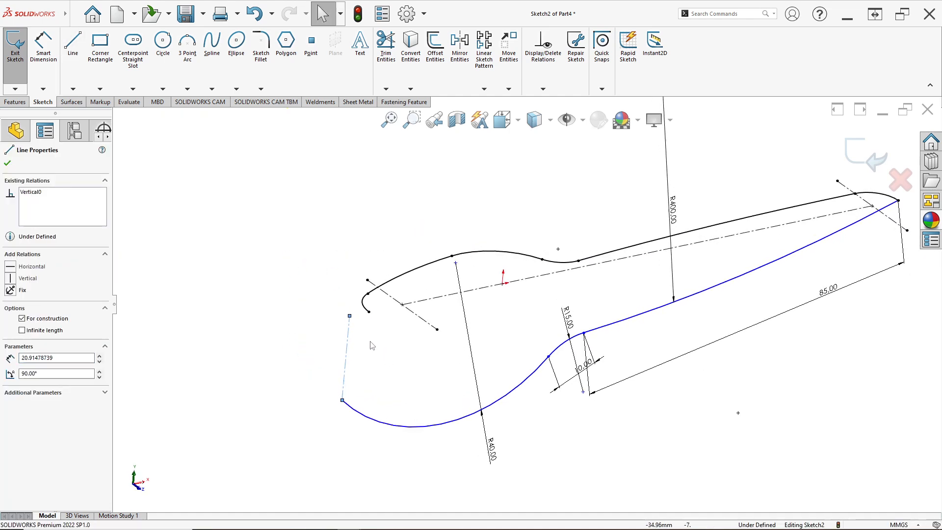
pyautogui.scroll(-3, 339, 345)
pyautogui.click(363, 291)
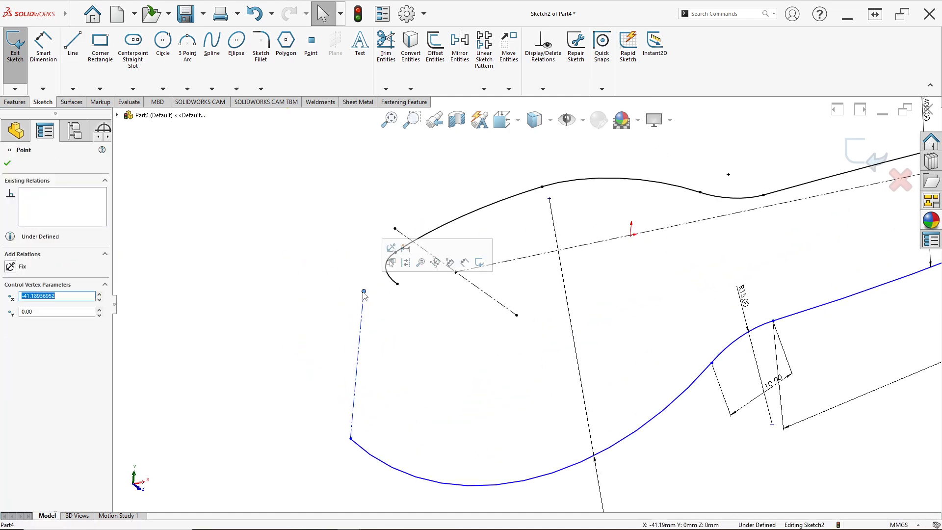
pyautogui.keyDown('ctrl'); pyautogui.click(397, 284); pyautogui.keyUp('ctrl')
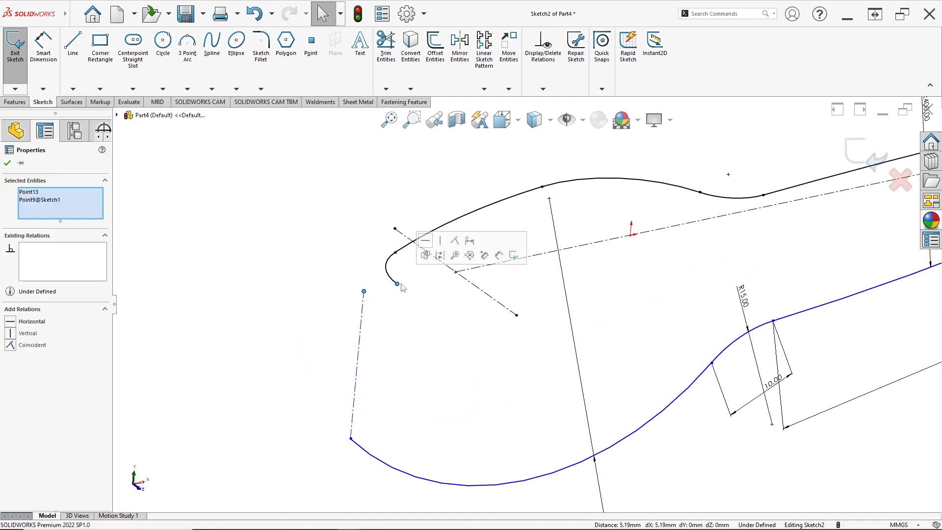
pyautogui.click(454, 241)
pyautogui.hotkey('ctrl', '8')
# Place a sketch point on the 400 mm arc near its outer end, at about X 92 mm.
pyautogui.moveTo(511, 373)
pyautogui.mouseDown(button='middle')
pyautogui.moveTo(462, 385)
pyautogui.moveTo(496, 363)
pyautogui.mouseUp(button='middle')
pyautogui.scroll(2, 554, 317)
pyautogui.moveTo(569, 319)
pyautogui.mouseDown(button='middle')
pyautogui.moveTo(587, 312)
pyautogui.moveTo(576, 304)
pyautogui.moveTo(599, 314)
pyautogui.moveTo(599, 290)
pyautogui.moveTo(597, 311)
pyautogui.mouseUp(button='middle')
pyautogui.scroll(-2, 602, 295)
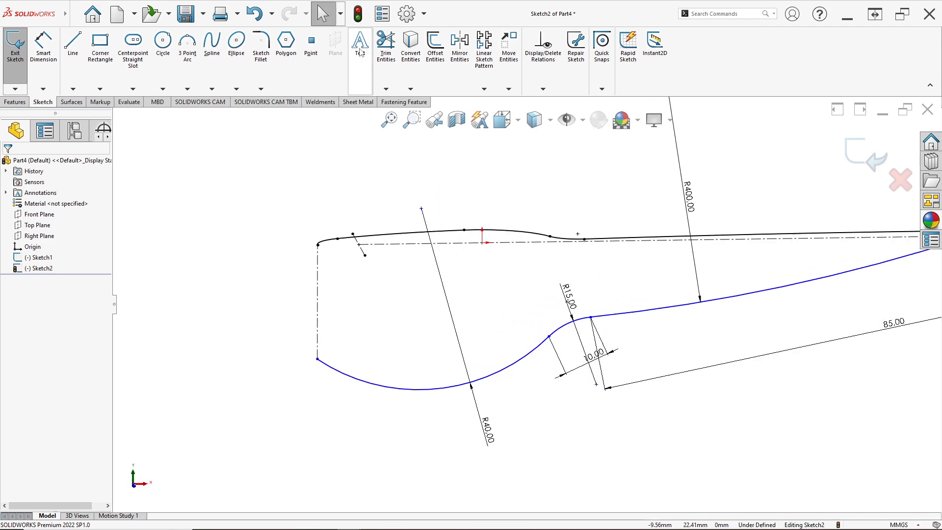
pyautogui.click(311, 44)
pyautogui.scroll(-2, 774, 275)
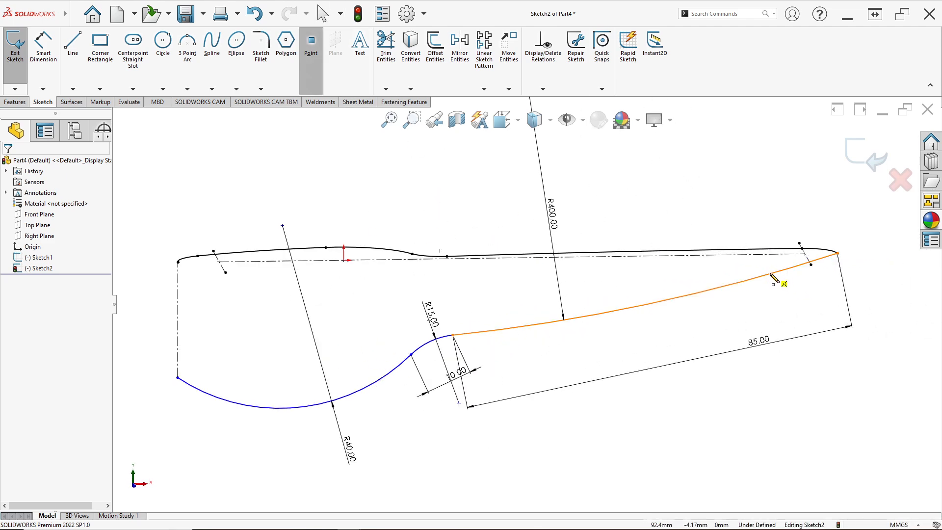
pyautogui.click(770, 274)
pyautogui.press('Escape')
# Dimension the point on the 400 mm arc 100 mm horizontally from the origin and exit the sketch.
pyautogui.click(43, 47)
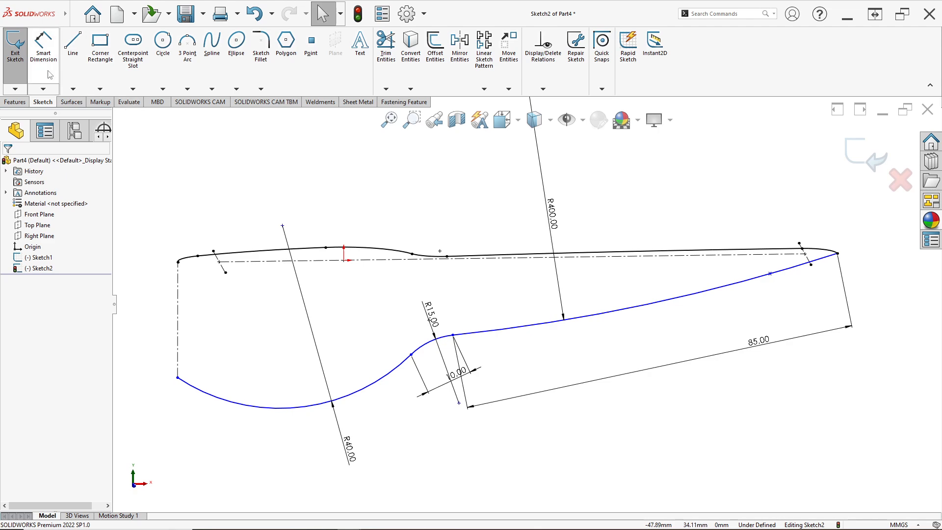
pyautogui.press('space')
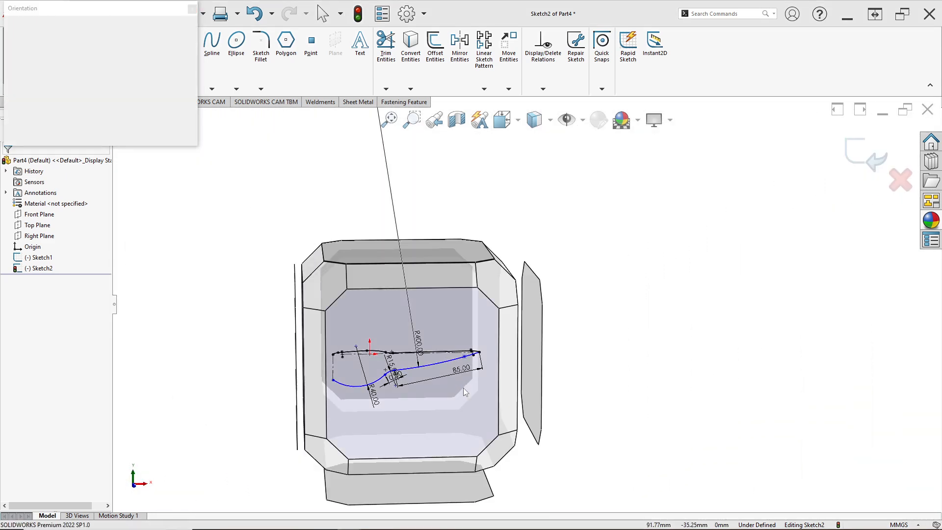
pyautogui.click(463, 387)
pyautogui.scroll(2, 414, 283)
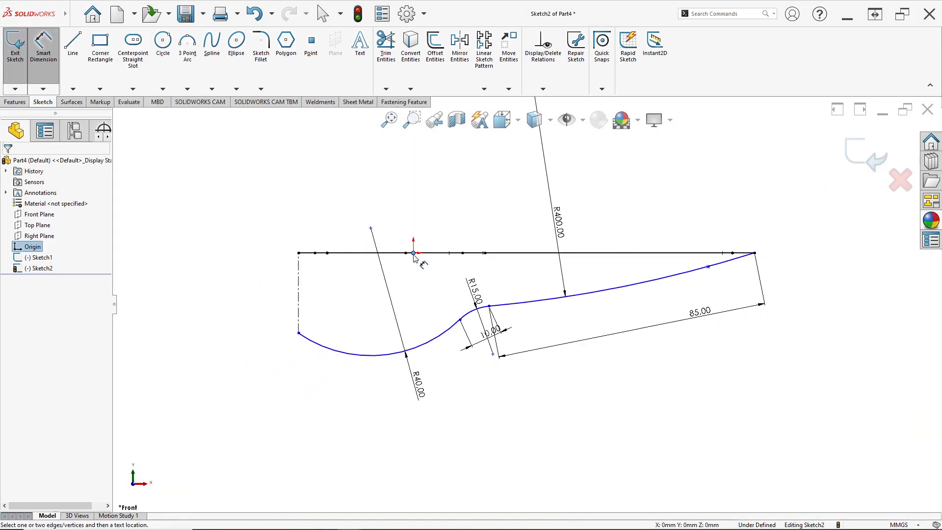
pyautogui.click(708, 267)
pyautogui.click(414, 253)
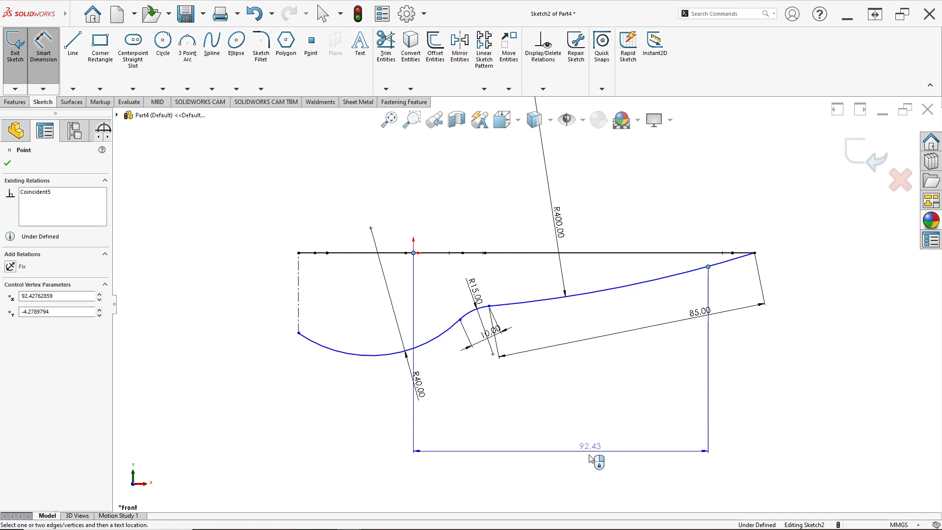
pyautogui.click(585, 444)
pyautogui.write('100')
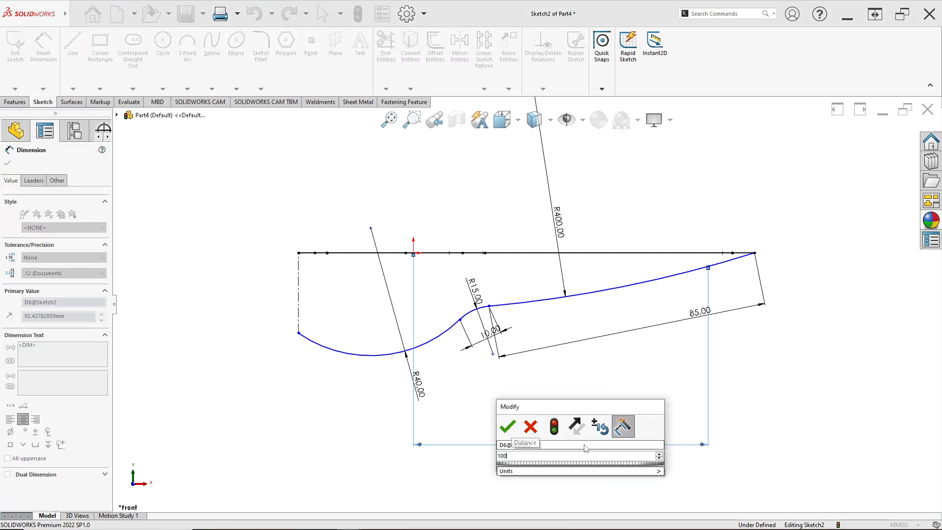
pyautogui.press('Return')
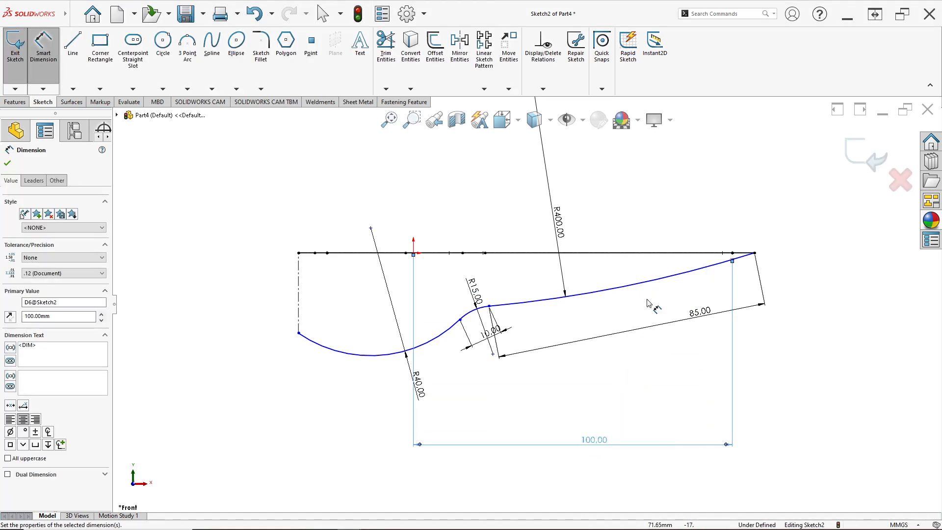
pyautogui.click(864, 160)
# Create a reference plane parallel to the Right Plane through the sketch point on the 400 mm arc.
pyautogui.moveTo(616, 246)
pyautogui.mouseDown(button='middle')
pyautogui.moveTo(611, 272)
pyautogui.moveTo(633, 290)
pyautogui.moveTo(621, 277)
pyautogui.mouseUp(button='middle')
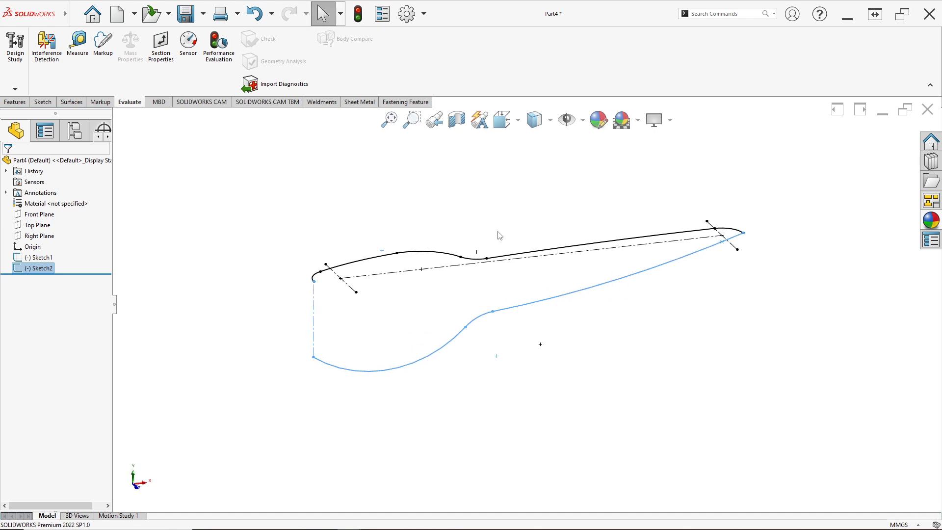
pyautogui.click(22, 103)
pyautogui.click(442, 88)
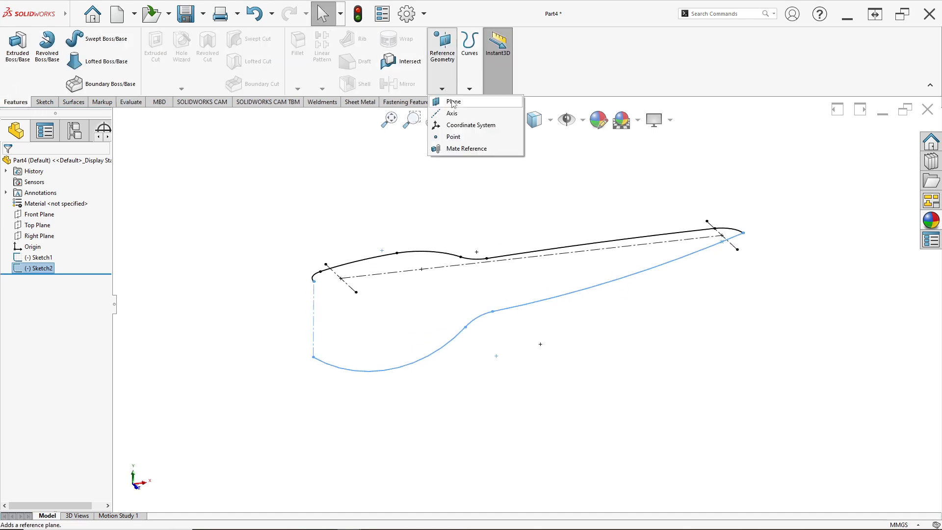
pyautogui.click(452, 103)
pyautogui.moveTo(432, 205)
pyautogui.mouseDown(button='middle')
pyautogui.moveTo(447, 208)
pyautogui.moveTo(402, 213)
pyautogui.mouseUp(button='middle')
pyautogui.click(117, 116)
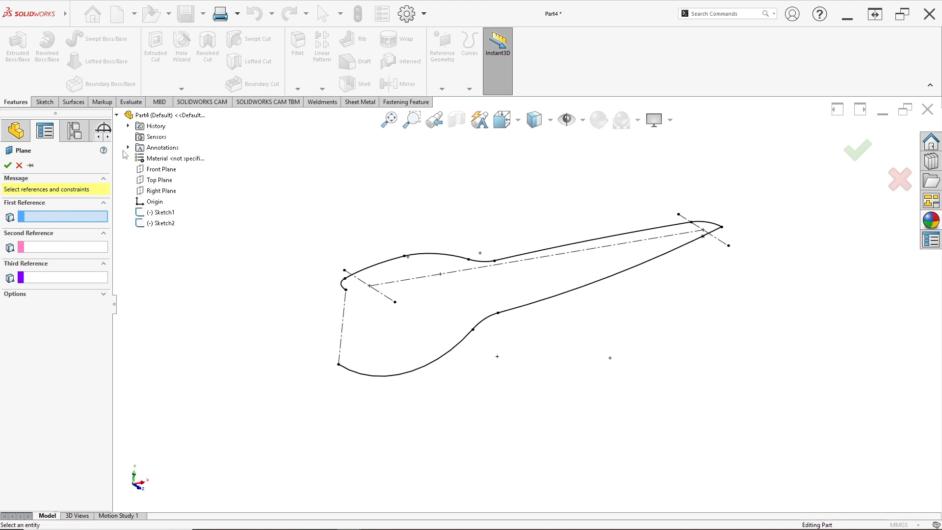
pyautogui.click(155, 191)
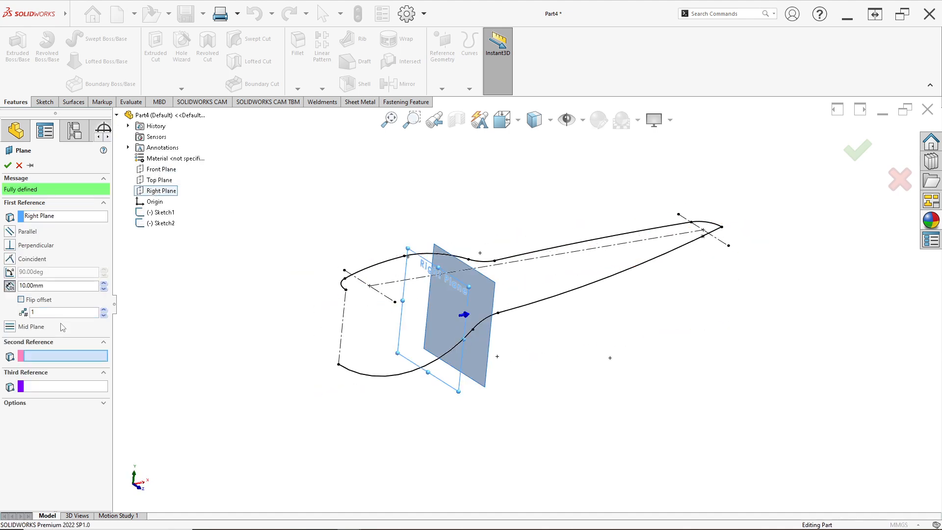
pyautogui.click(703, 237)
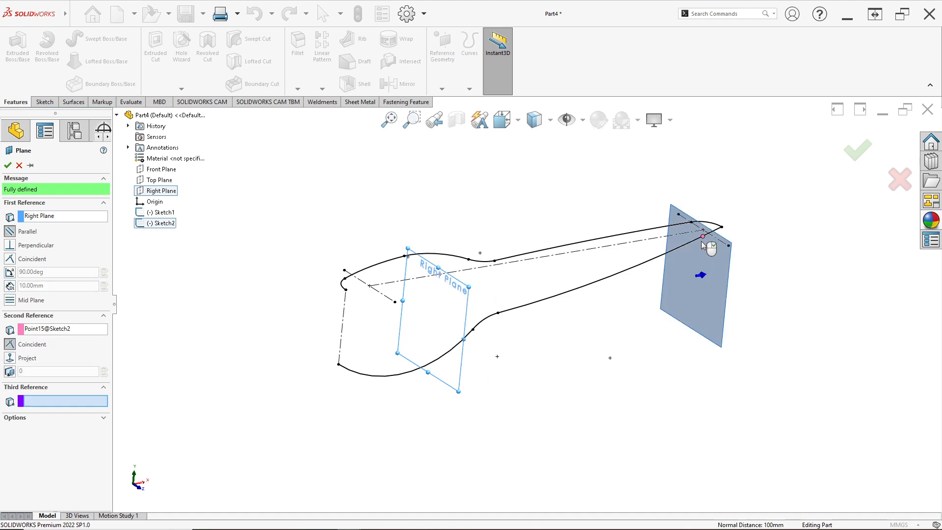
pyautogui.click(6, 166)
# Create a second reference plane parallel to the Right Plane through the junction of the 400 mm and 15 mm arcs.
pyautogui.scroll(-3, 632, 248)
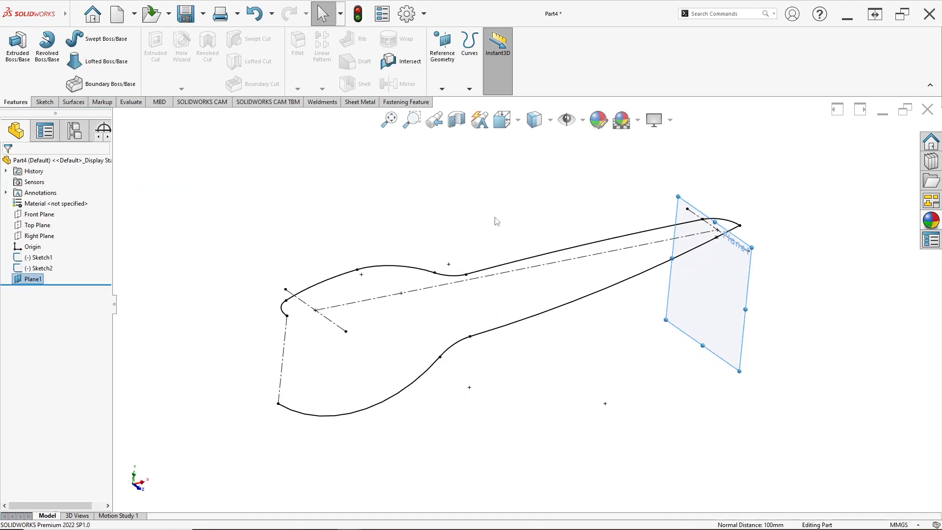
pyautogui.click(442, 89)
pyautogui.click(454, 101)
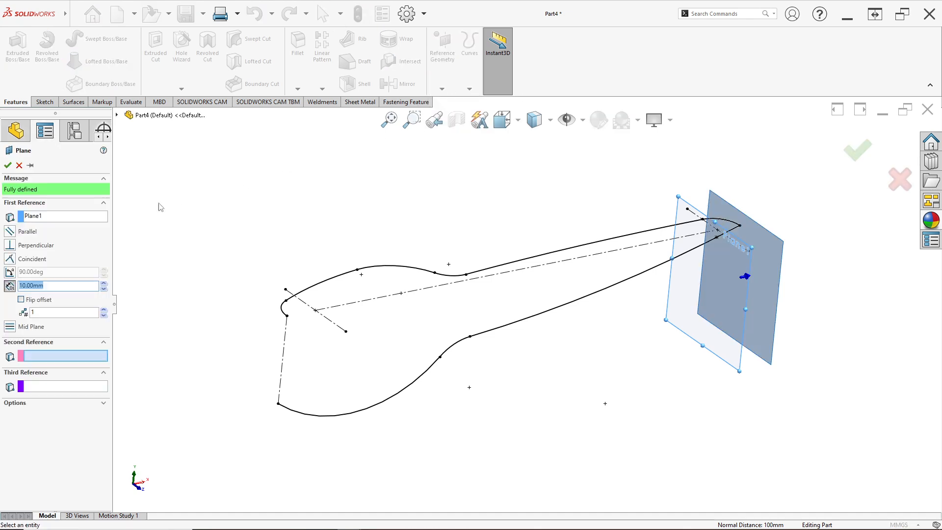
pyautogui.click(46, 216)
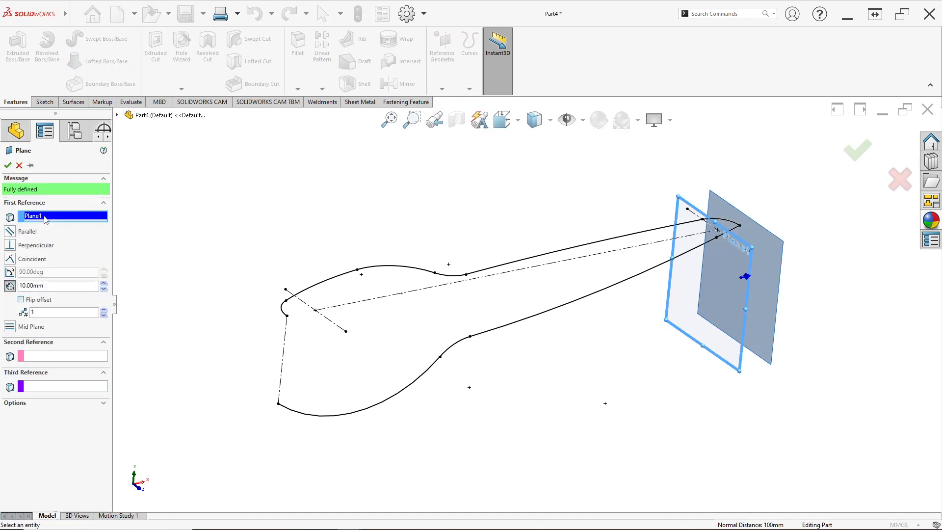
pyautogui.click(68, 223)
pyautogui.click(117, 115)
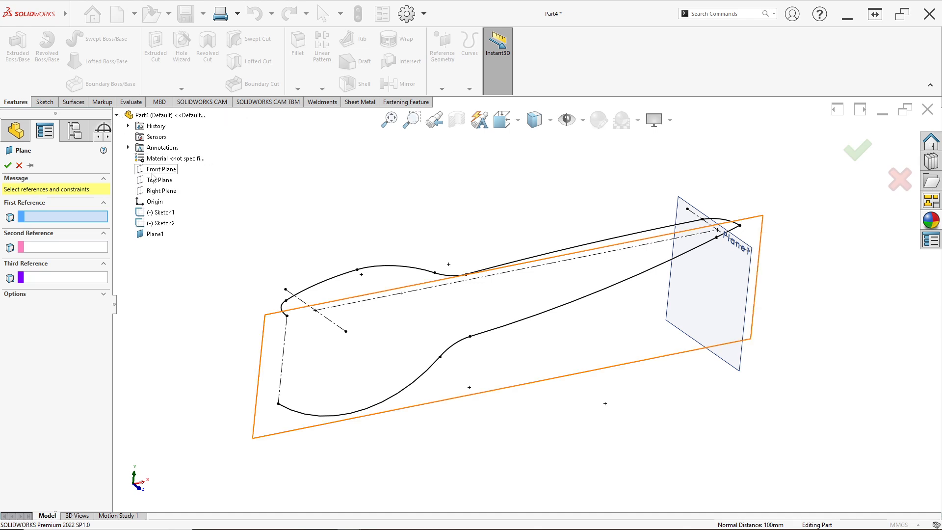
pyautogui.click(161, 190)
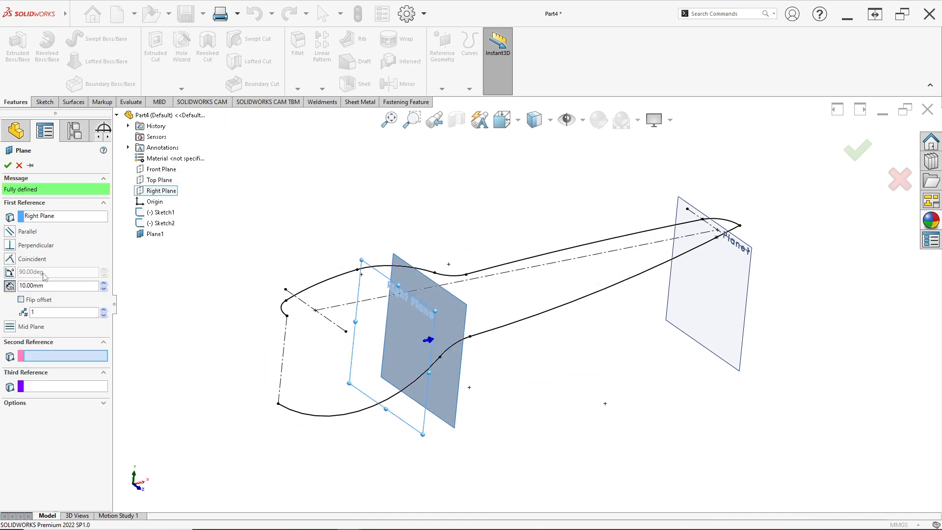
pyautogui.click(470, 338)
pyautogui.scroll(-2, 473, 338)
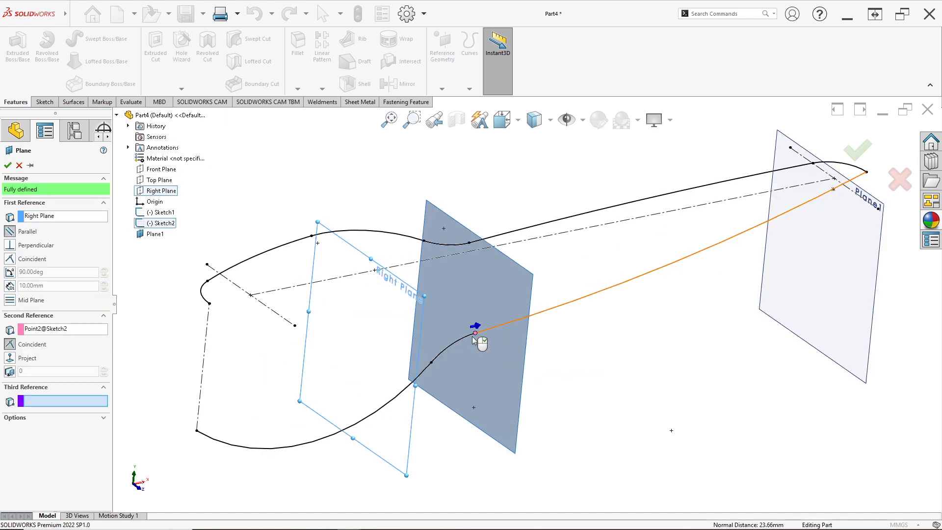
pyautogui.click(7, 166)
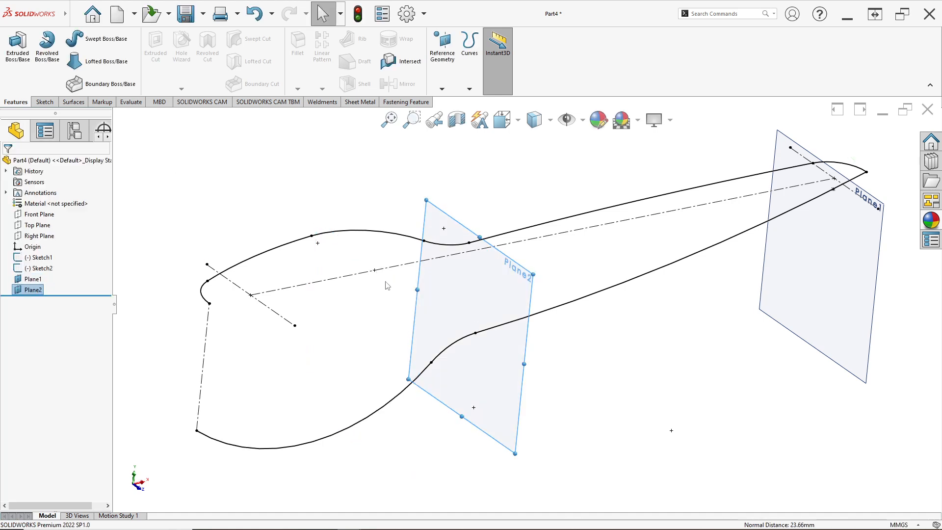
# Start a new sketch on the reference plane near the narrow tip of the profile.
pyautogui.scroll(3, 520, 333)
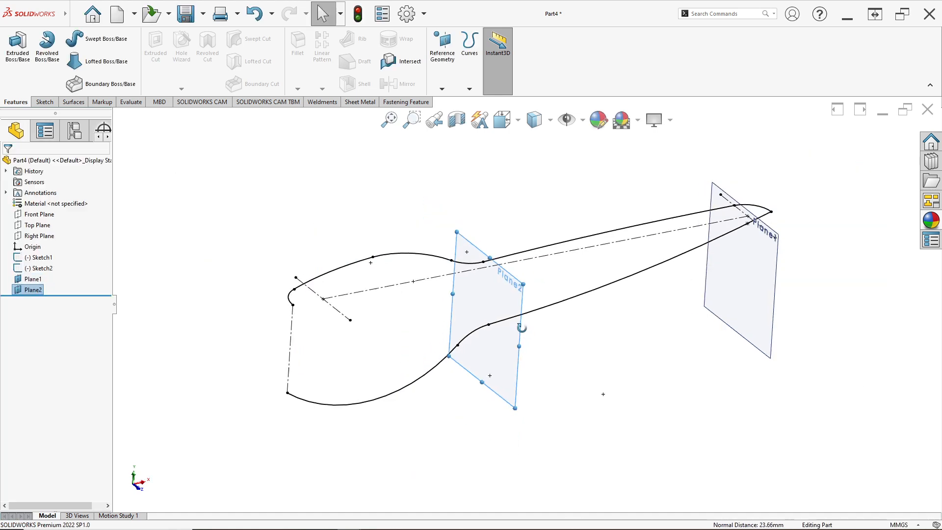
pyautogui.click(436, 336)
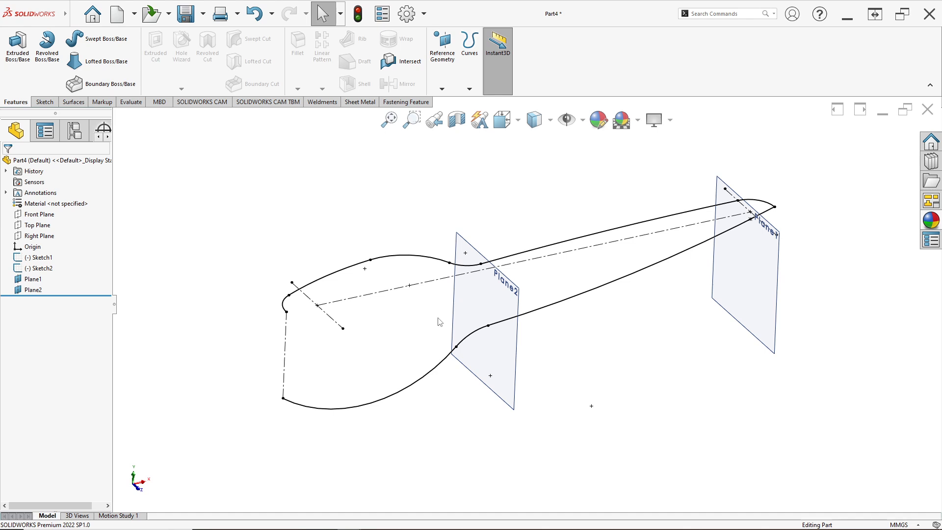
pyautogui.rightClick(754, 269)
pyautogui.click(779, 257)
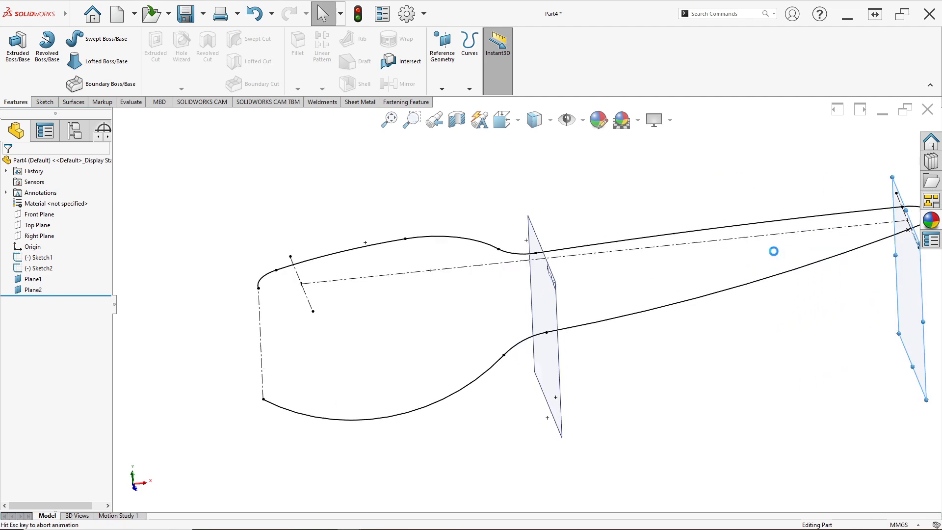
pyautogui.moveTo(782, 259)
pyautogui.mouseDown(button='middle')
pyautogui.moveTo(613, 275)
pyautogui.moveTo(652, 235)
pyautogui.moveTo(681, 230)
pyautogui.moveTo(687, 209)
pyautogui.moveTo(704, 211)
pyautogui.moveTo(686, 205)
pyautogui.mouseUp(button='middle')
pyautogui.scroll(-3, 704, 211)
pyautogui.scroll(2, 687, 206)
pyautogui.scroll(-2, 695, 216)
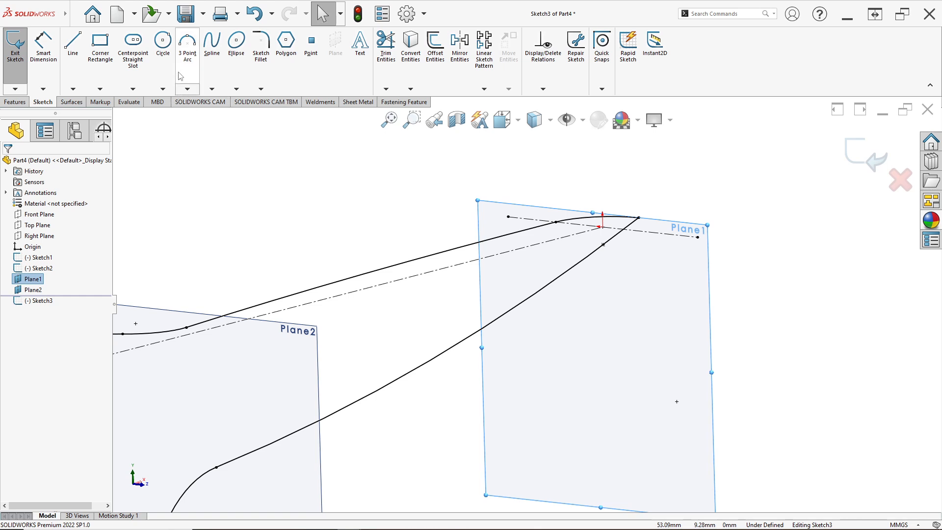
# Sketch an upward-opening three-point arc of about 8.6 mm radius below the profile tip.
pyautogui.click(187, 54)
pyautogui.scroll(-1, 576, 272)
pyautogui.click(568, 241)
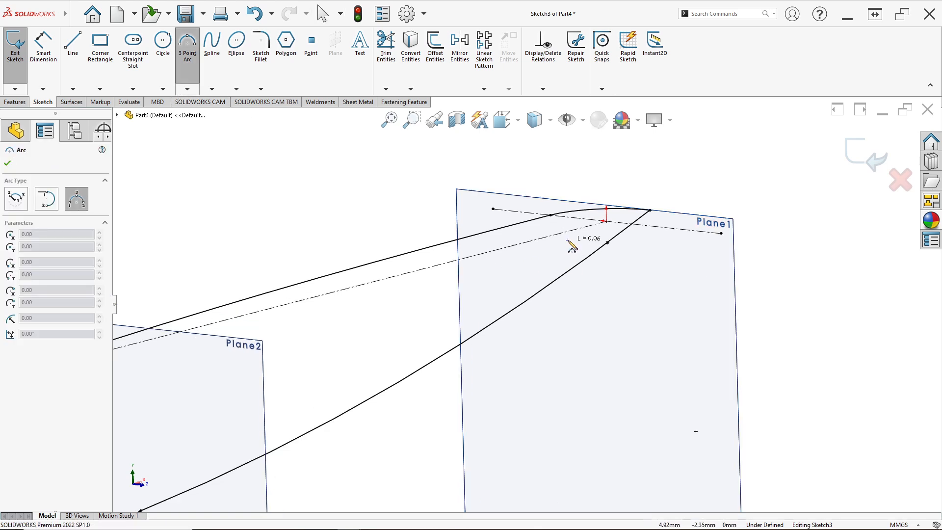
pyautogui.click(693, 255)
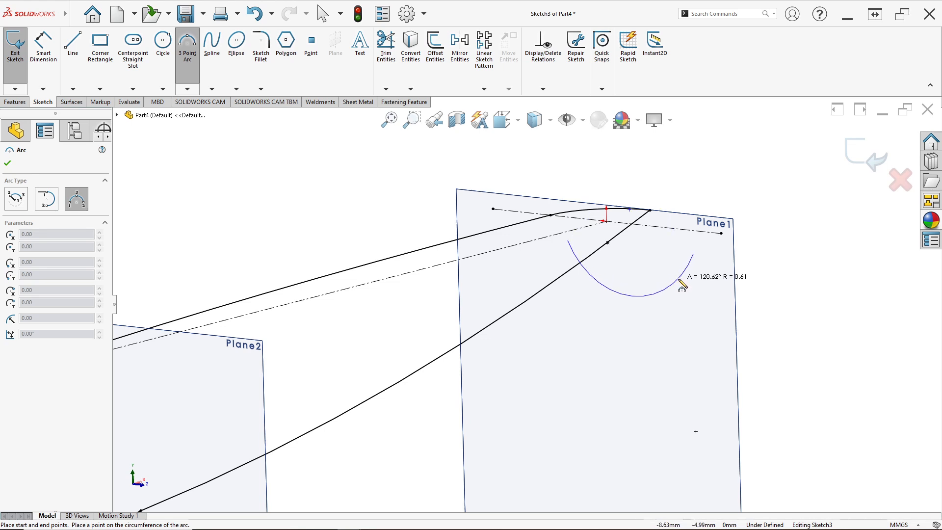
pyautogui.click(638, 296)
pyautogui.press('Escape')
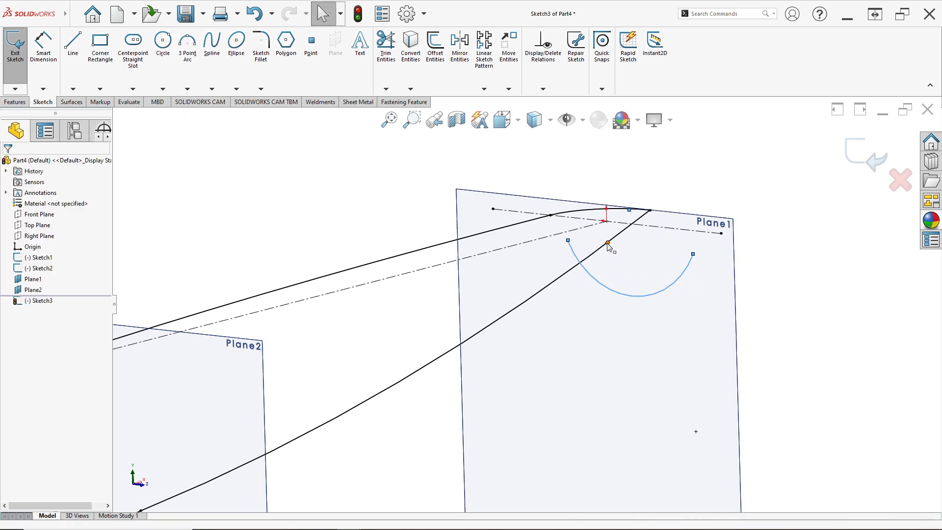
# Make the arc's midpoint coincident with the sketch point on the 400 mm arc.
pyautogui.click(608, 244)
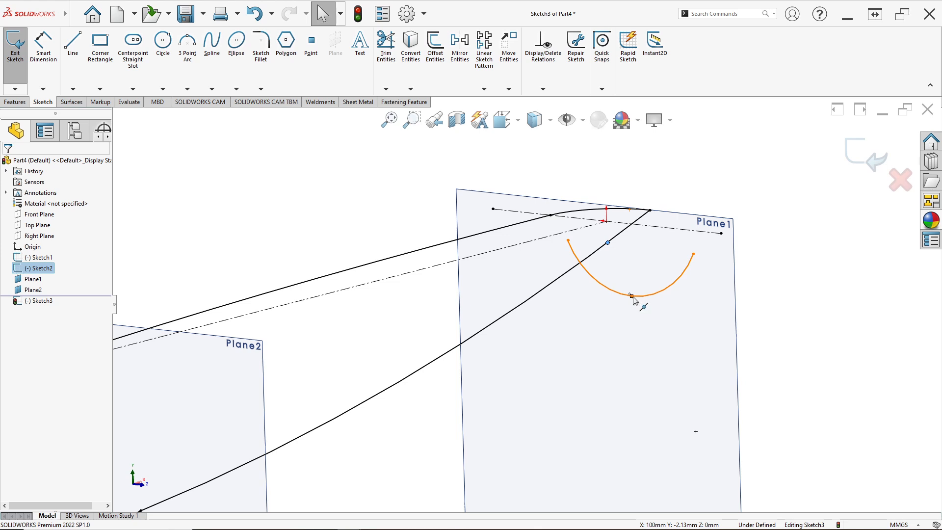
pyautogui.keyDown('ctrl'); pyautogui.click(632, 296); pyautogui.keyUp('ctrl')
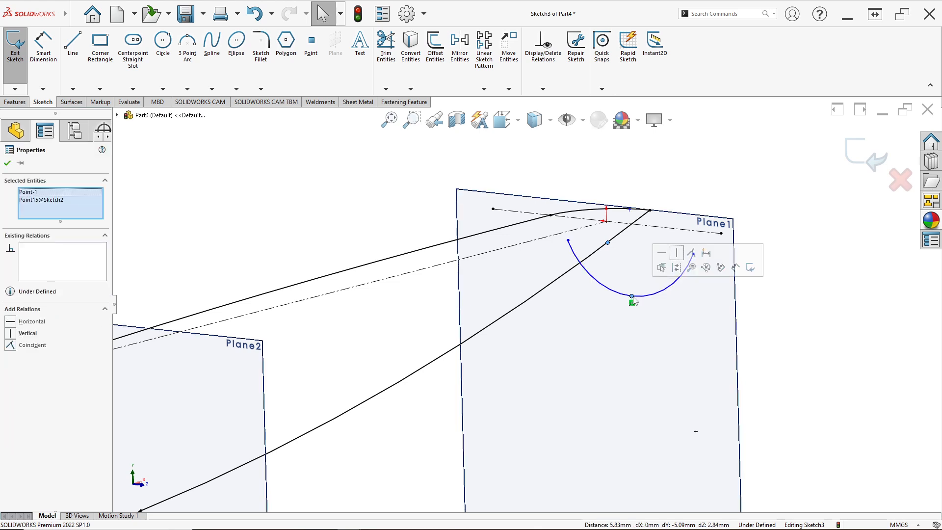
pyautogui.click(692, 253)
pyautogui.keyDown('ctrl'); pyautogui.moveTo(629, 215); pyautogui.dragTo(593, 249, button='middle'); pyautogui.keyUp('ctrl')
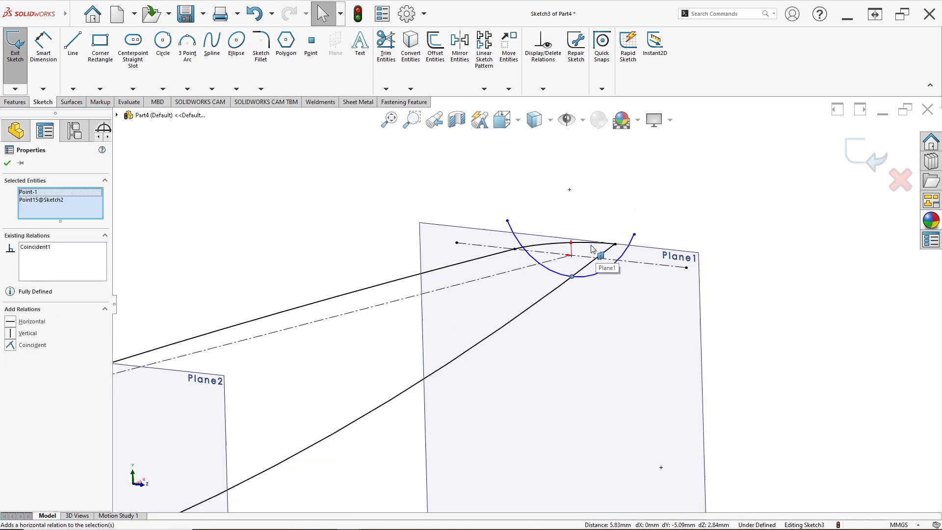
# Draw a vertical centerline from the origin down to the arc's midpoint.
pyautogui.scroll(-1, 592, 249)
pyautogui.click(73, 88)
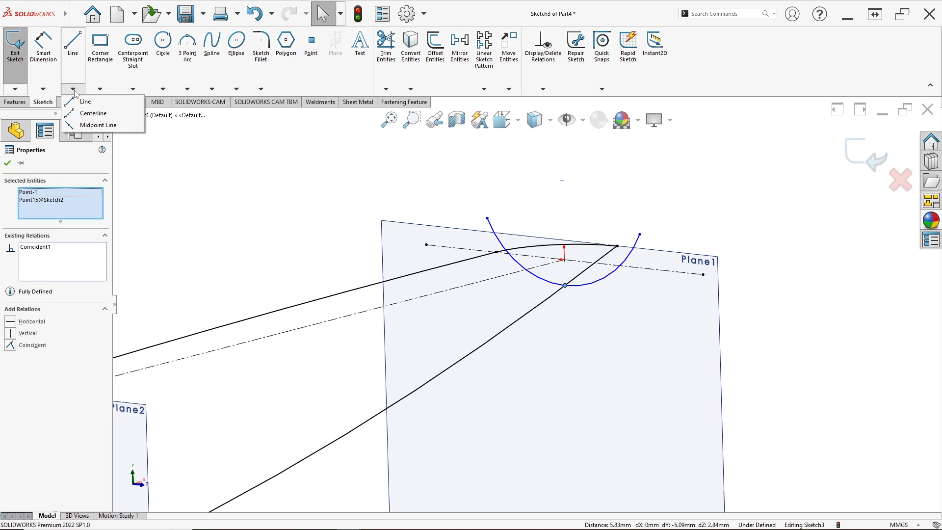
pyautogui.click(93, 113)
pyautogui.click(564, 259)
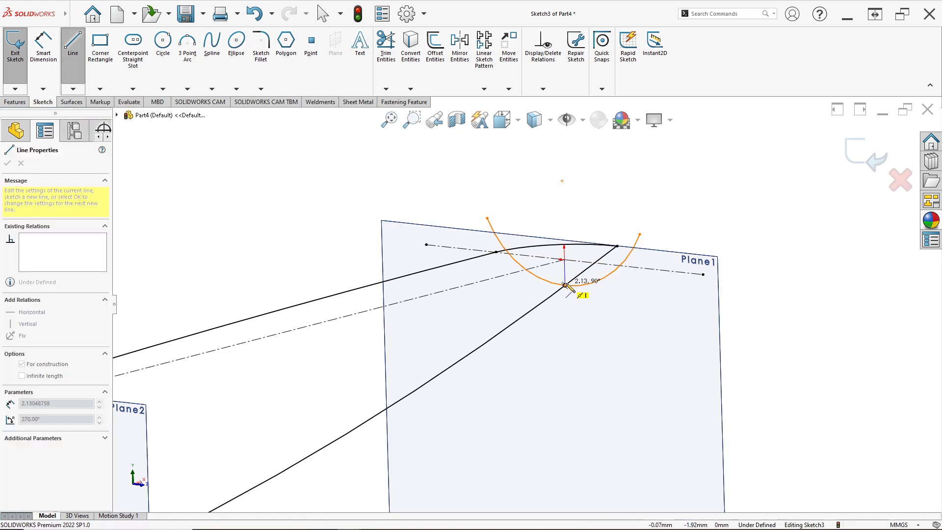
pyautogui.click(565, 285)
pyautogui.press('Escape')
pyautogui.scroll(-2, 579, 258)
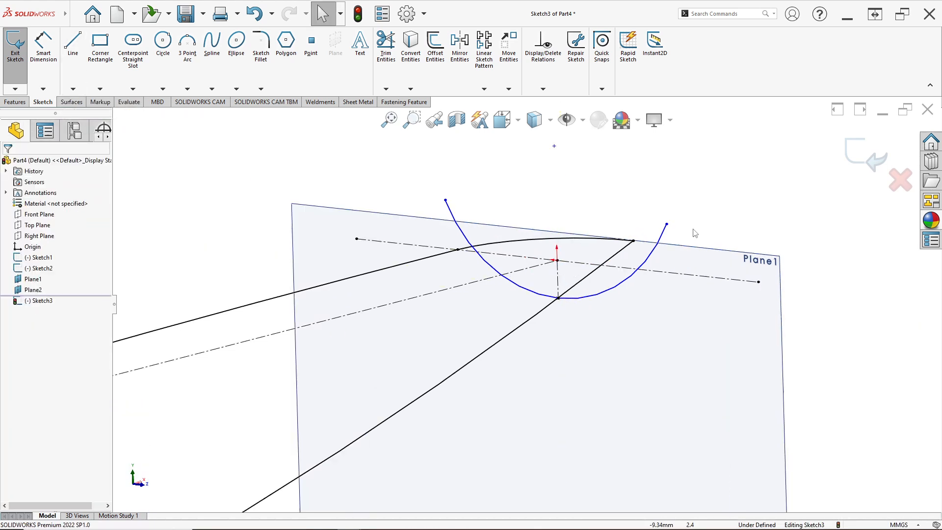
# Make the arc's two endpoints symmetric about the vertical centerline.
pyautogui.click(666, 224)
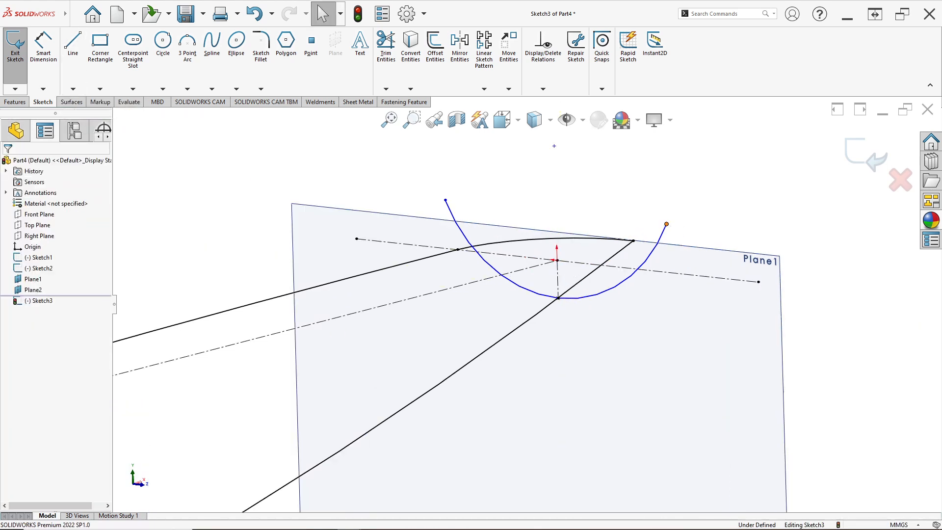
pyautogui.keyDown('ctrl'); pyautogui.click(558, 281); pyautogui.keyUp('ctrl')
pyautogui.keyDown('ctrl'); pyautogui.click(445, 201); pyautogui.keyUp('ctrl')
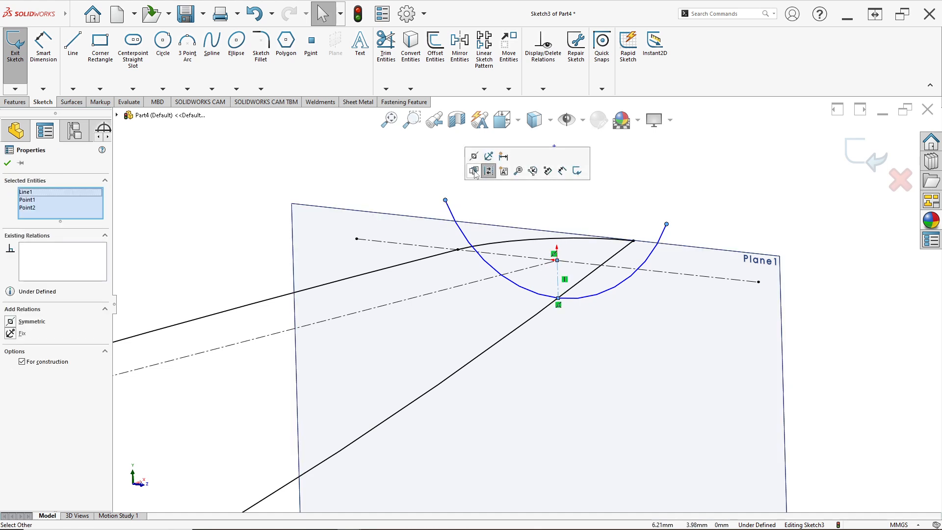
pyautogui.click(475, 157)
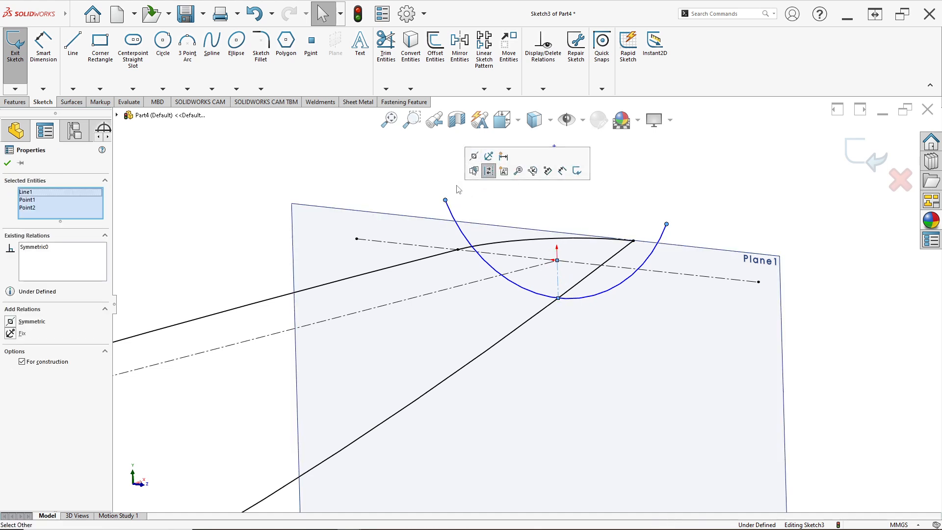
# Dimension the arc's radius as 45 mm.
pyautogui.click(43, 47)
pyautogui.click(599, 294)
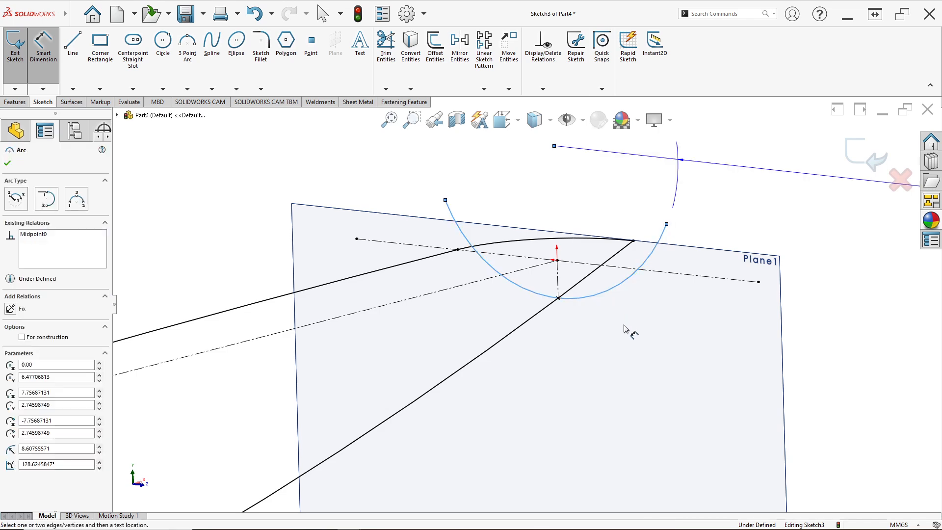
pyautogui.click(633, 352)
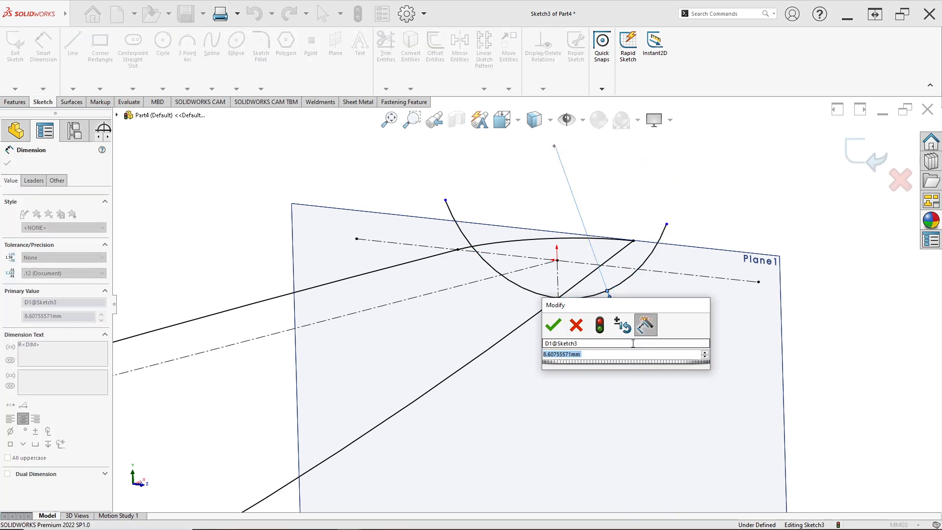
pyautogui.write('45')
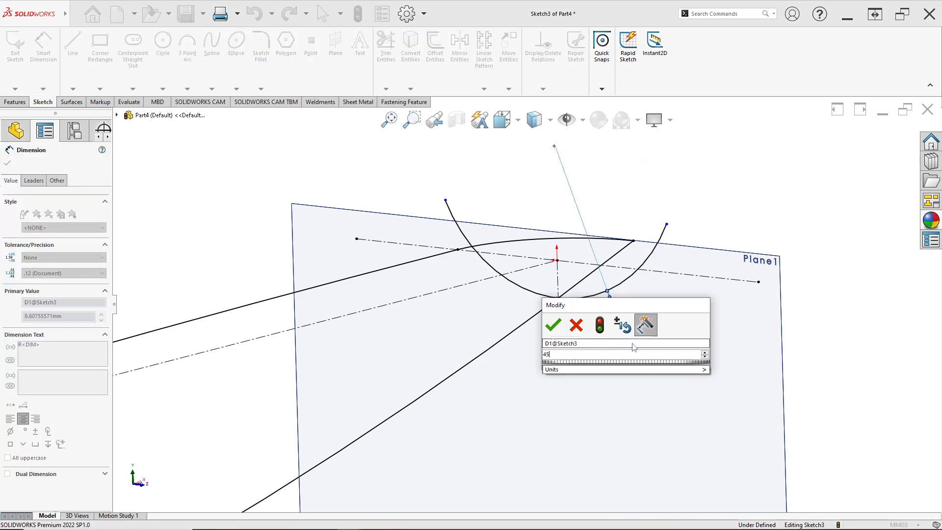
pyautogui.press('Return')
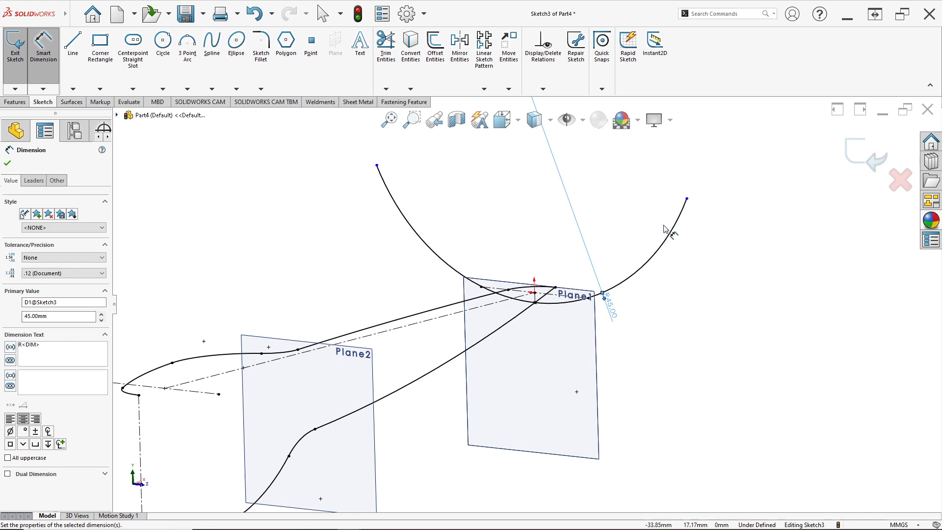
# Reposition the arc's free endpoint about 30 mm sideways and 10 mm above the origin, and exit the sketch.
pyautogui.press('Escape')
pyautogui.moveTo(686, 198); pyautogui.dragTo(620, 276)
pyautogui.scroll(-5, 575, 283)
pyautogui.scroll(1, 529, 311)
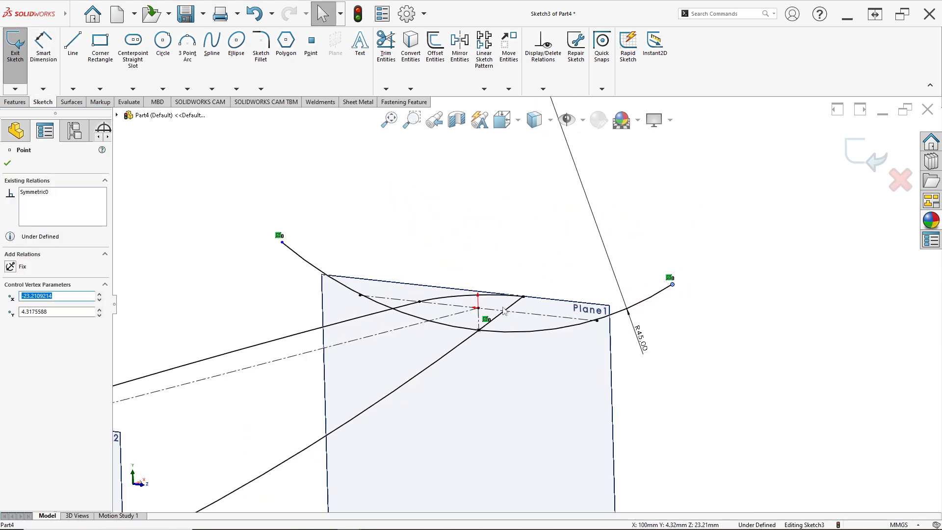
pyautogui.moveTo(503, 311)
pyautogui.mouseDown(button='middle')
pyautogui.moveTo(496, 259)
pyautogui.moveTo(490, 330)
pyautogui.moveTo(498, 320)
pyautogui.moveTo(478, 310)
pyautogui.moveTo(496, 311)
pyautogui.mouseUp(button='middle')
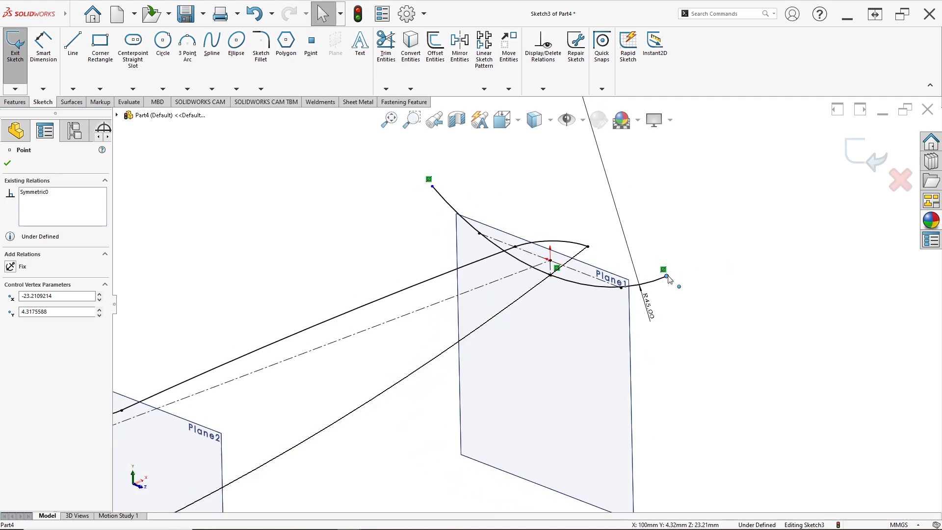
pyautogui.moveTo(678, 269); pyautogui.dragTo(704, 254)
pyautogui.scroll(3, 505, 346)
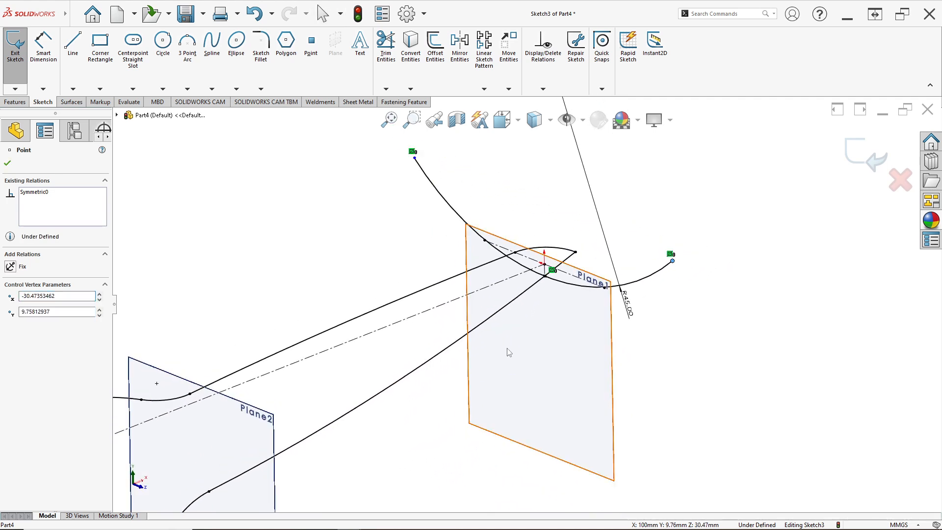
pyautogui.scroll(4, 499, 374)
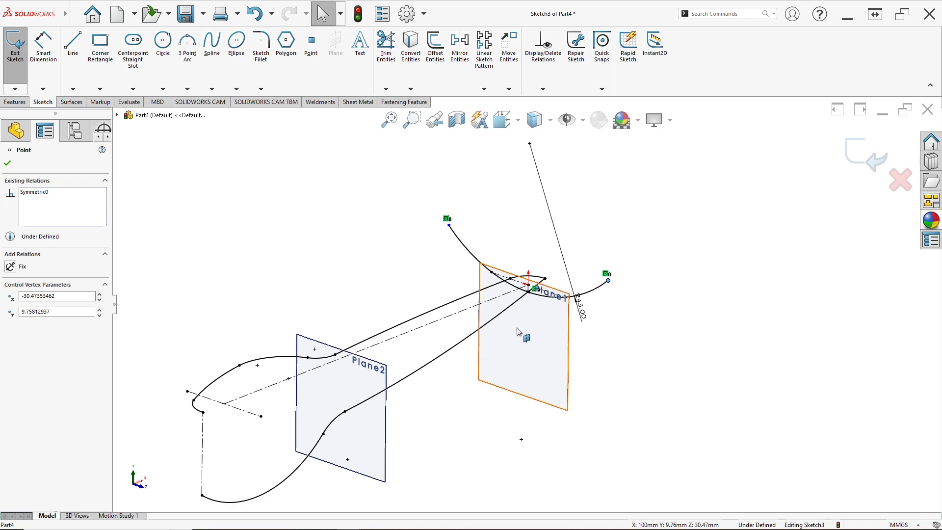
pyautogui.click(867, 161)
# Start a sketch on the plane through the junction of the 400 mm and 15 mm arcs and draw an upward-opening three-point arc of about 18 mm radius.
pyautogui.rightClick(412, 336)
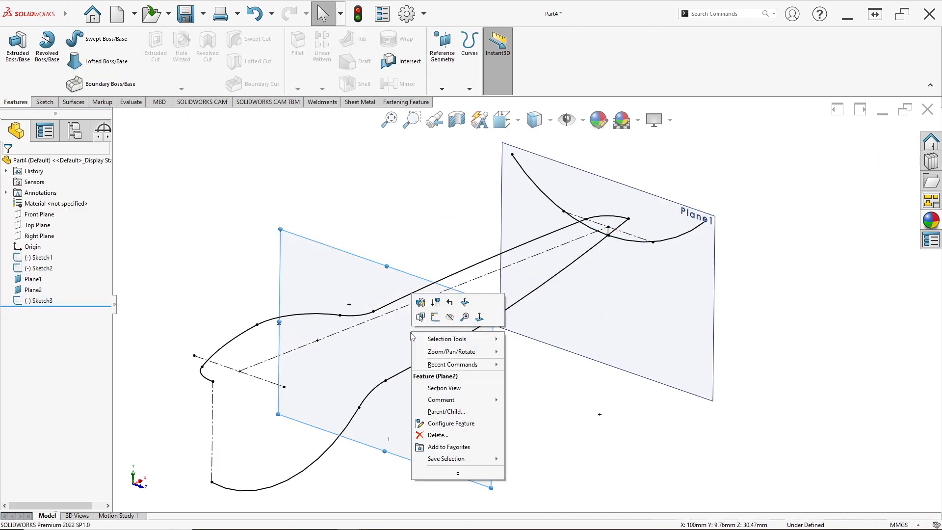
pyautogui.click(435, 316)
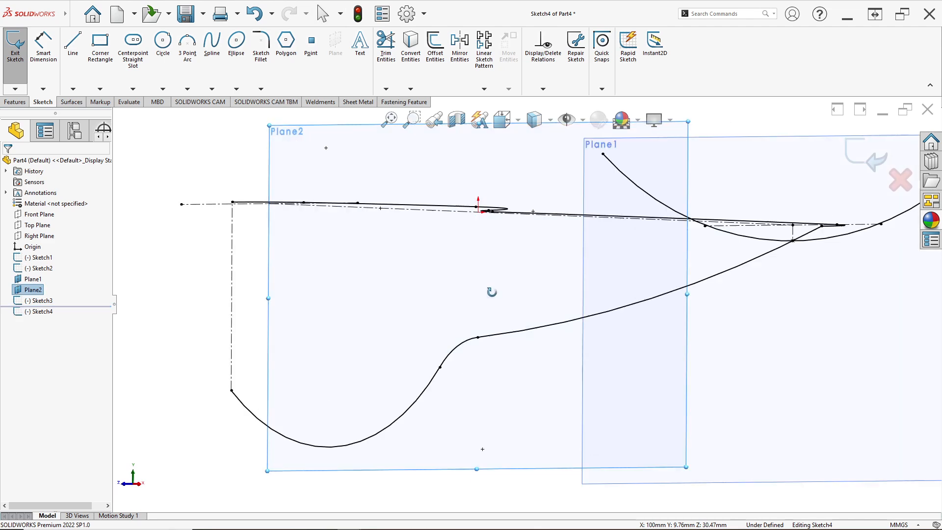
pyautogui.moveTo(491, 292); pyautogui.dragTo(512, 342, button='middle')
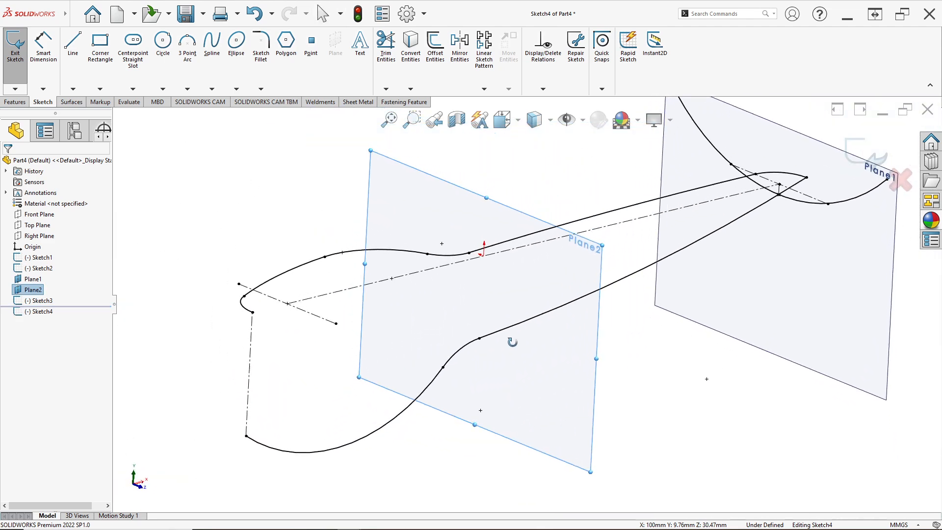
pyautogui.scroll(5, 526, 304)
pyautogui.scroll(-2, 680, 242)
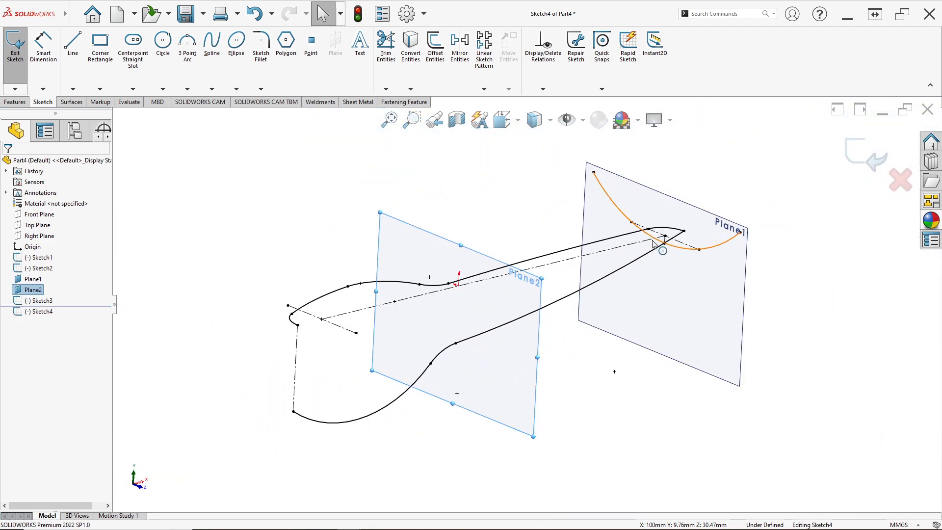
pyautogui.click(187, 69)
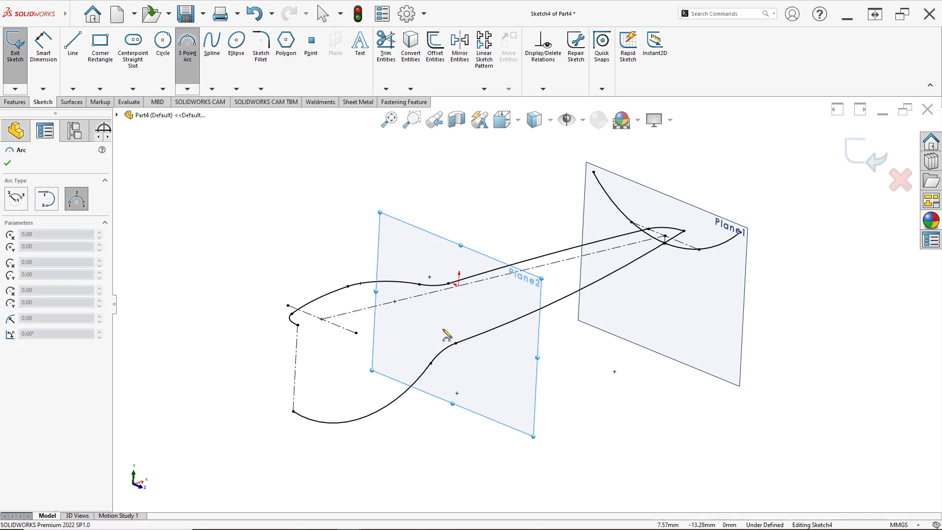
pyautogui.scroll(-2, 450, 330)
pyautogui.click(435, 309)
pyautogui.click(550, 364)
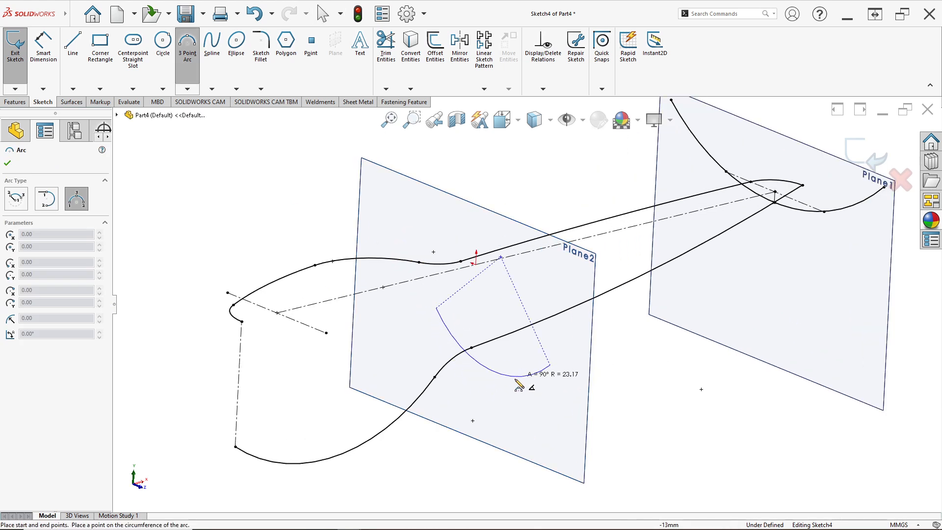
pyautogui.click(487, 390)
pyautogui.press('Escape')
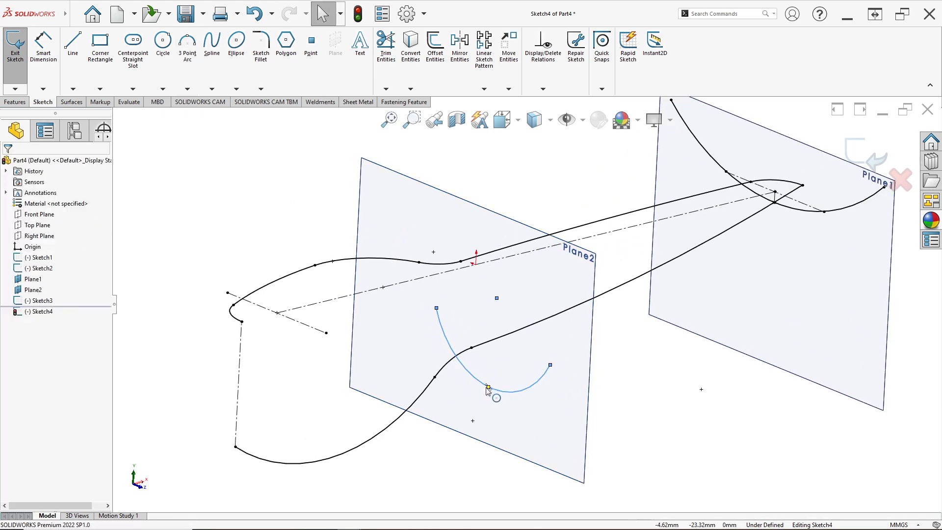
# Make the new arc's midpoint coincident with the junction point of the 400 mm and 15 mm arcs.
pyautogui.click(488, 388)
pyautogui.keyDown('ctrl'); pyautogui.click(477, 343); pyautogui.keyUp('ctrl')
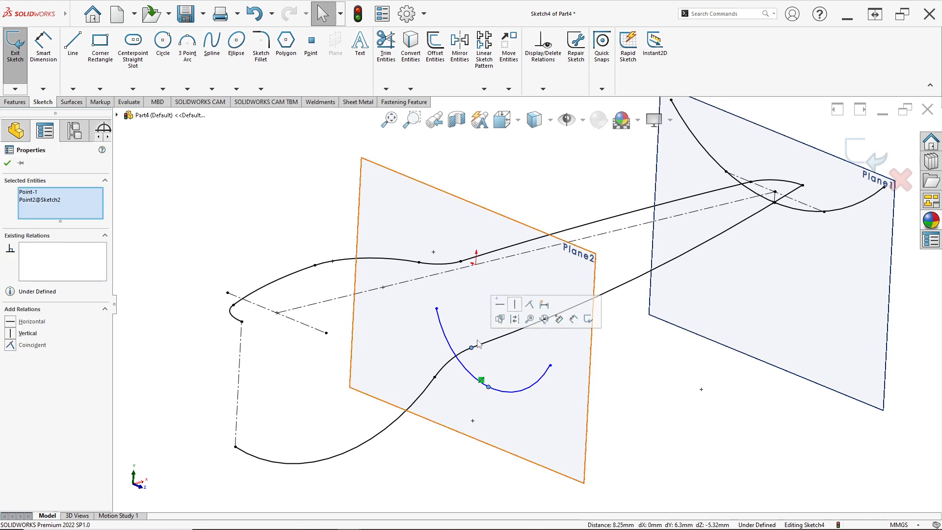
pyautogui.click(529, 304)
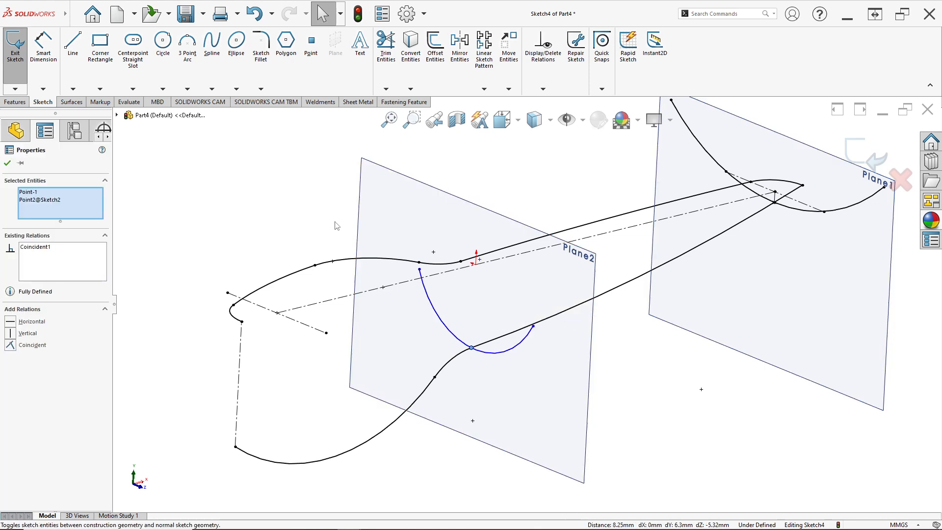
# Draw a vertical centerline from the origin to the midpoint of the arc on the second reference plane.
pyautogui.click(72, 89)
pyautogui.click(91, 108)
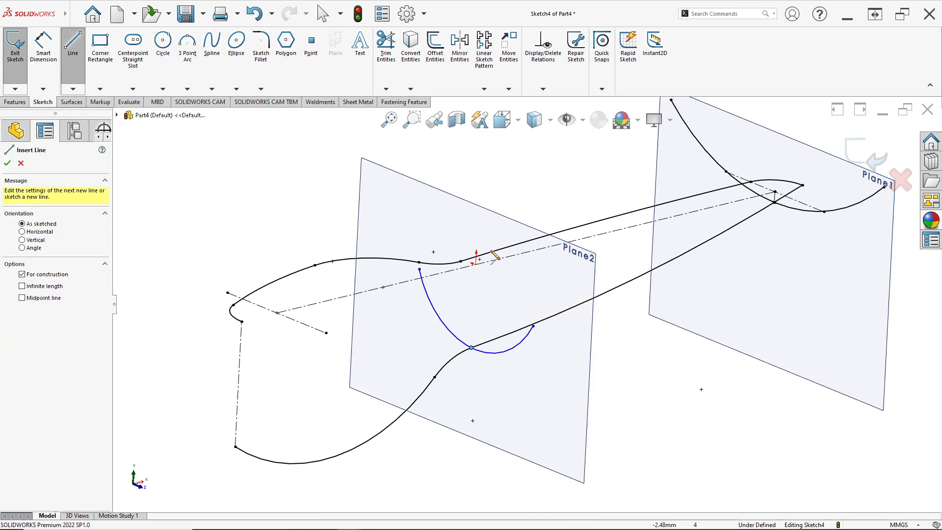
pyautogui.click(475, 265)
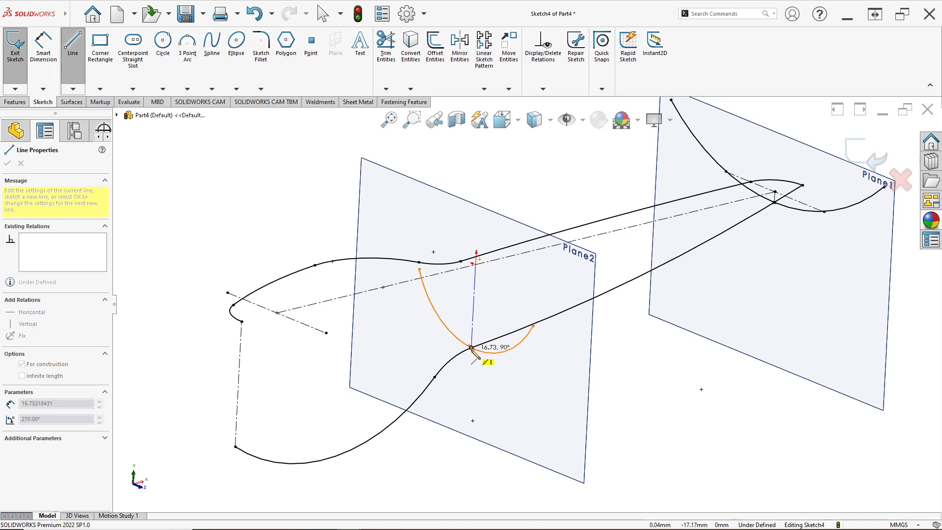
pyautogui.click(471, 347)
pyautogui.press('Escape')
# Dimension the radius of the arc on the second reference plane as 15 mm.
pyautogui.click(43, 49)
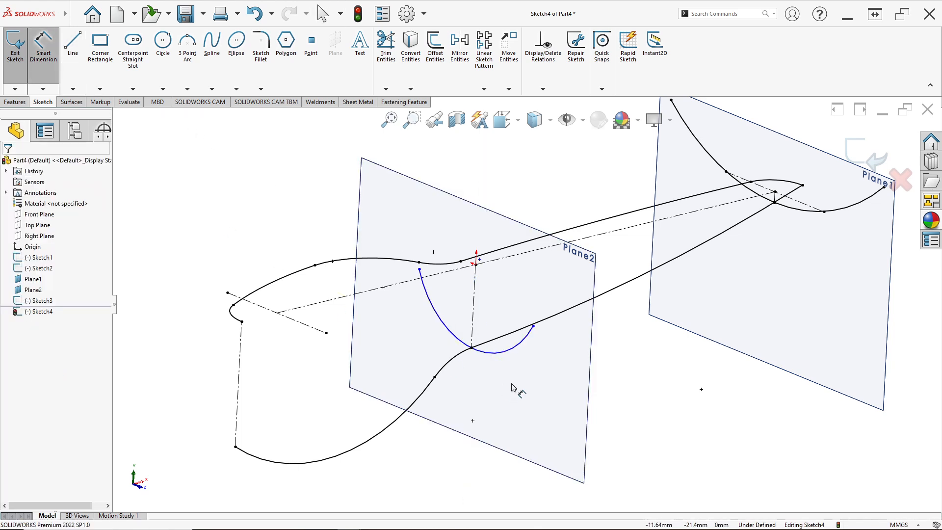
pyautogui.click(502, 361)
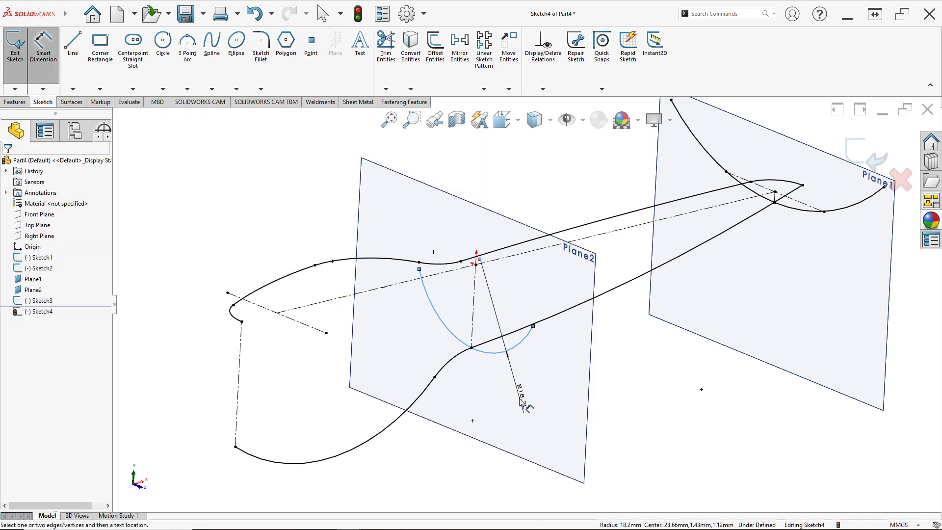
pyautogui.click(520, 398)
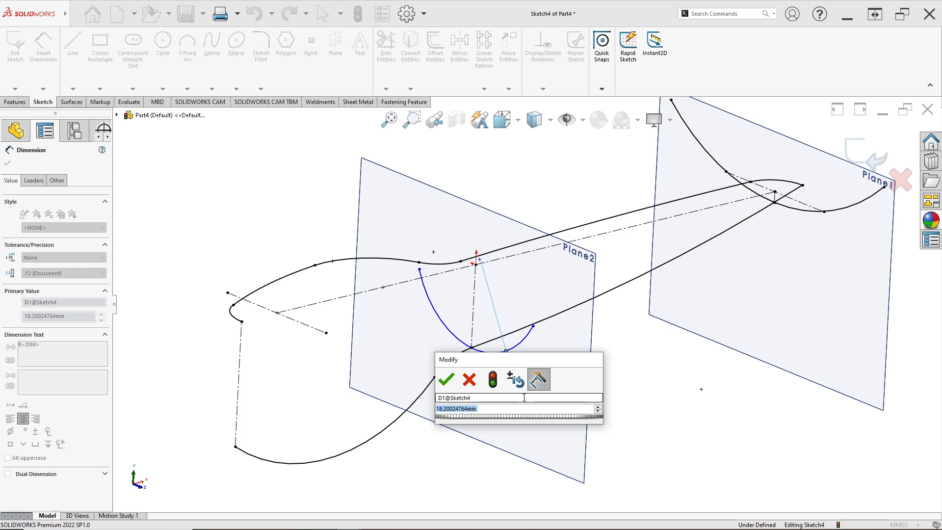
pyautogui.write('15')
pyautogui.press('Return')
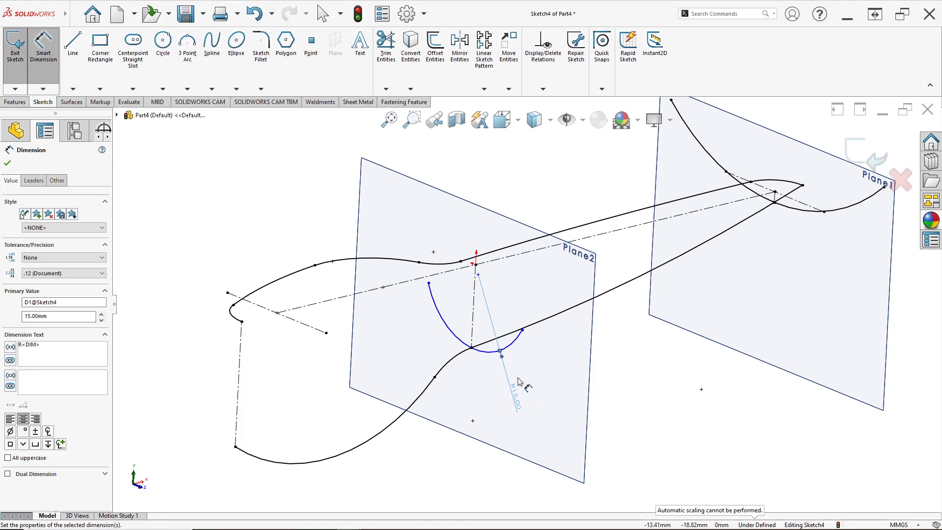
# Make the endpoints of the 15 mm arc symmetric about the vertical centerline and exit the sketch.
pyautogui.scroll(-2, 532, 365)
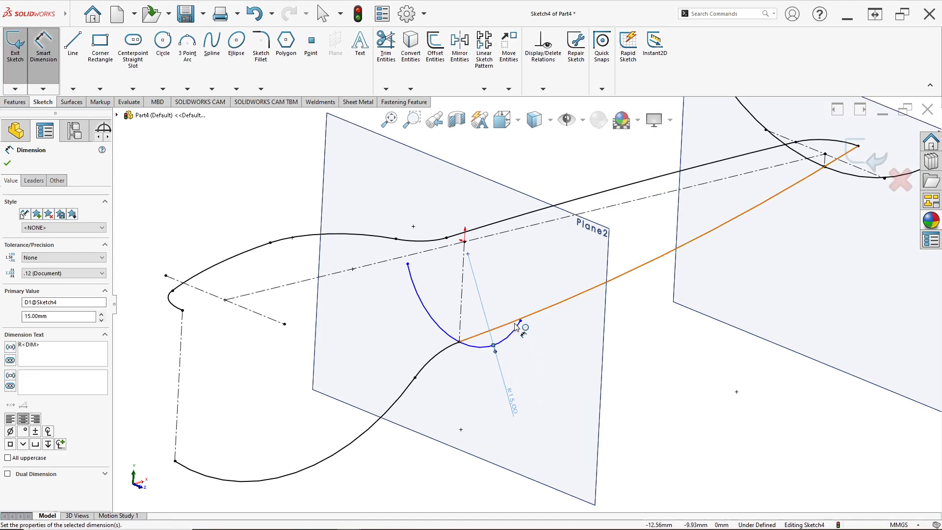
pyautogui.press('Escape')
pyautogui.click(521, 321)
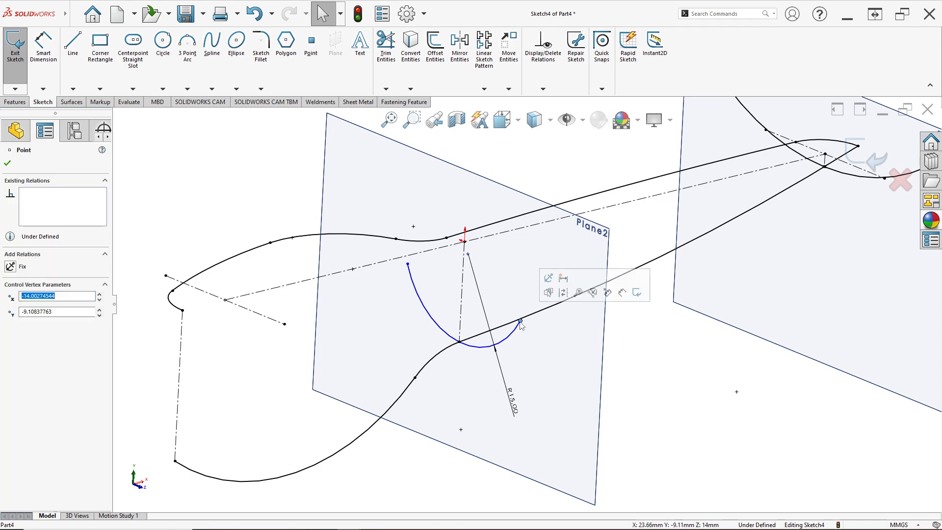
pyautogui.keyDown('ctrl'); pyautogui.click(462, 308); pyautogui.keyUp('ctrl')
pyautogui.keyDown('ctrl'); pyautogui.click(407, 264); pyautogui.keyUp('ctrl')
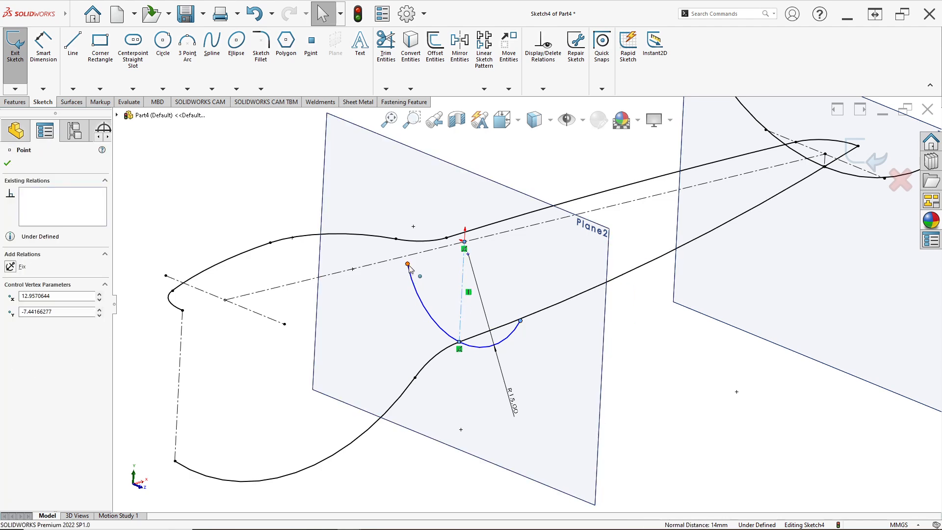
pyautogui.click(441, 224)
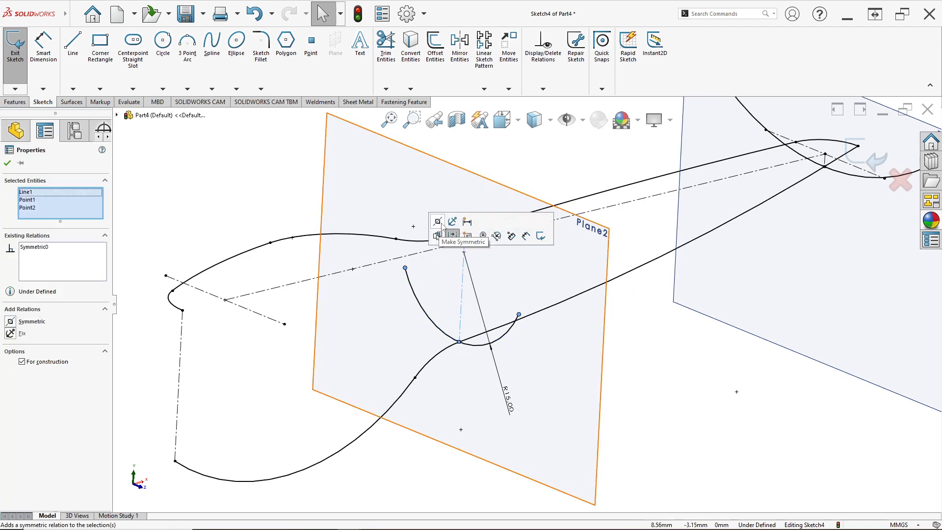
pyautogui.click(409, 347)
pyautogui.moveTo(527, 339); pyautogui.dragTo(511, 359, button='middle')
pyautogui.scroll(3, 510, 383)
pyautogui.scroll(1, 511, 358)
pyautogui.click(847, 164)
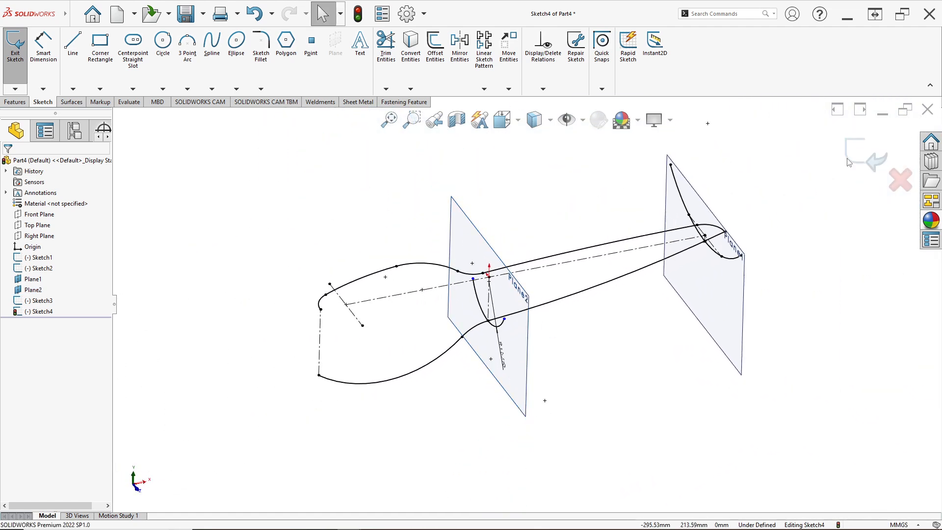
# Start a sketch on the Front Plane and draw a vertical centerline about 28 mm long downward from the origin.
pyautogui.rightClick(42, 215)
pyautogui.click(49, 199)
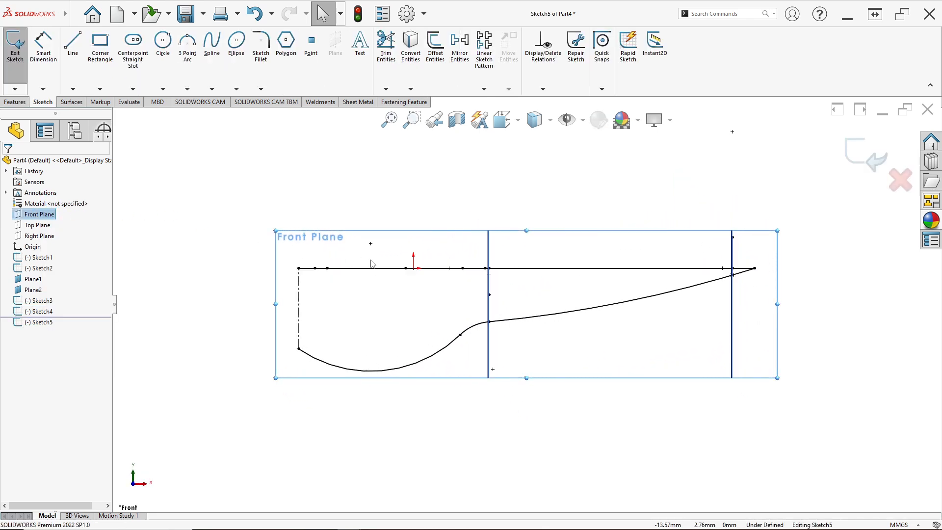
pyautogui.click(74, 90)
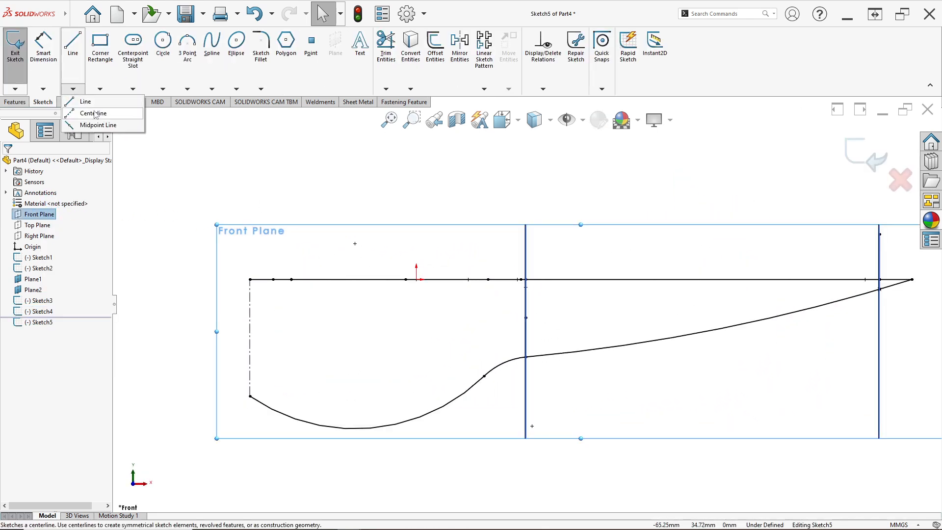
pyautogui.click(84, 107)
pyautogui.click(417, 279)
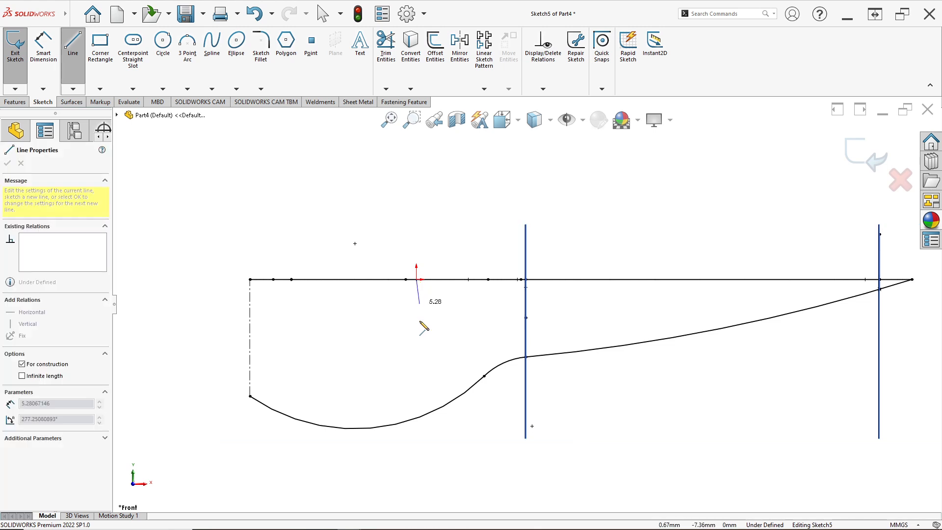
pyautogui.click(417, 412)
pyautogui.scroll(-3, 427, 407)
pyautogui.press('Escape')
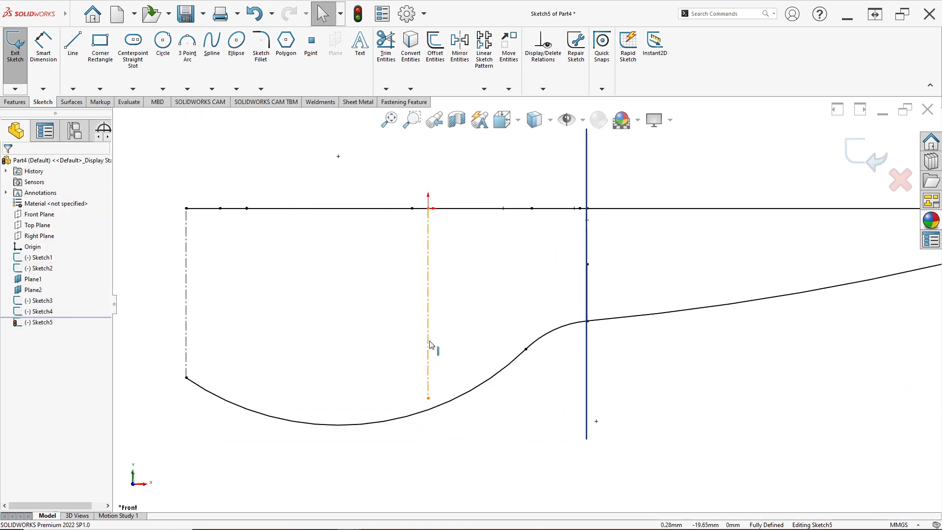
# Make the centerline's lower endpoint coincident with the large bottom arc and exit the sketch.
pyautogui.rightClick(429, 342)
pyautogui.click(453, 311)
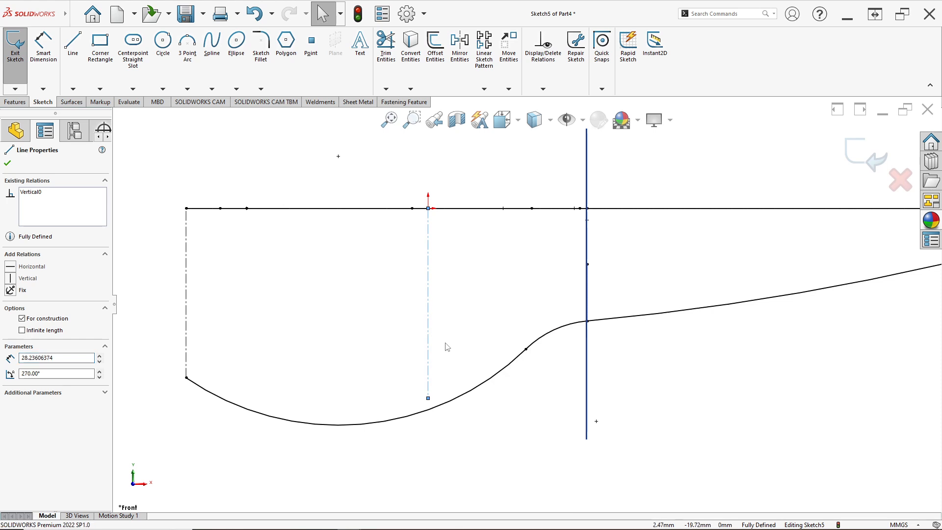
pyautogui.moveTo(445, 344); pyautogui.dragTo(453, 378, button='middle')
pyautogui.click(438, 396)
pyautogui.click(430, 402)
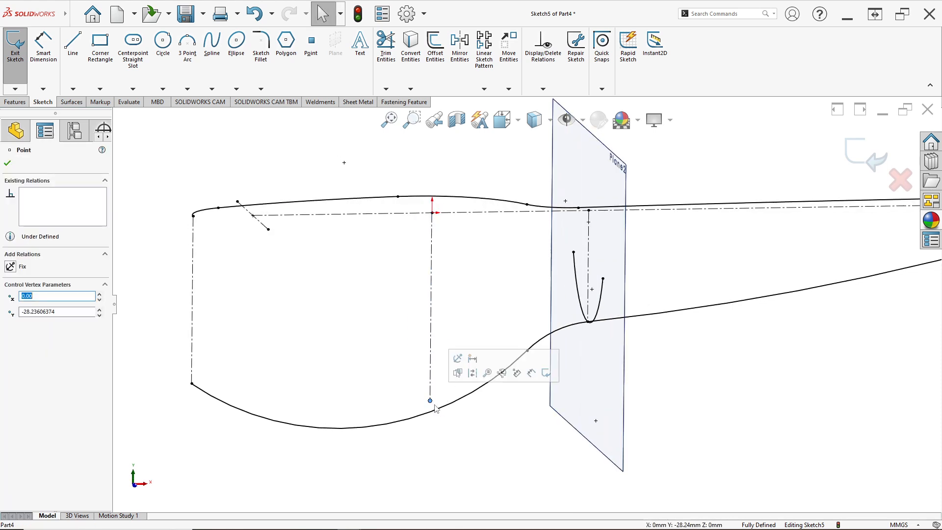
pyautogui.keyDown('ctrl'); pyautogui.click(440, 410); pyautogui.keyUp('ctrl')
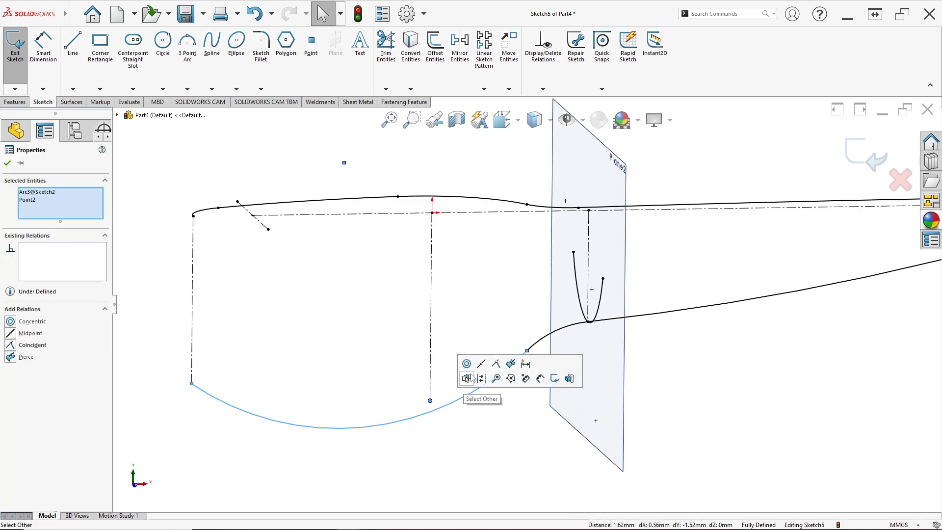
pyautogui.click(500, 366)
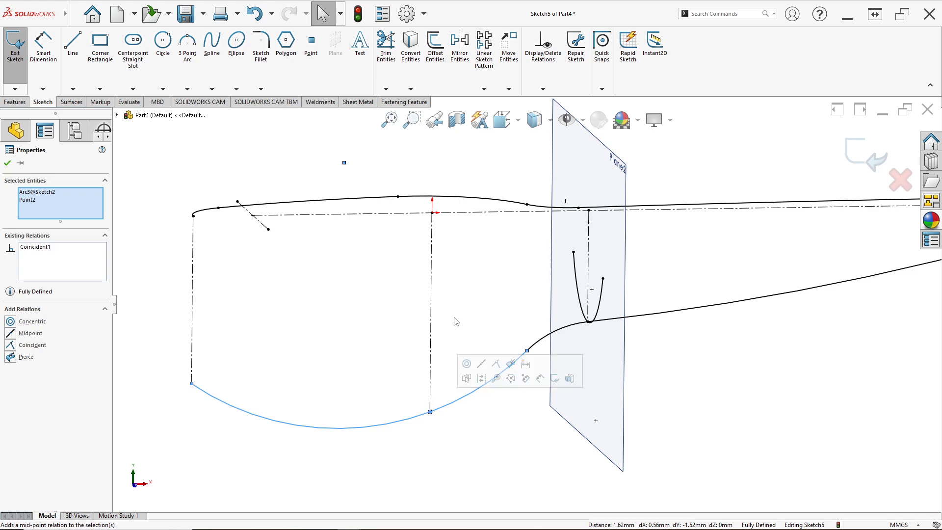
pyautogui.click(456, 322)
pyautogui.scroll(2, 457, 321)
pyautogui.moveTo(458, 322); pyautogui.dragTo(473, 328, button='middle')
pyautogui.click(871, 149)
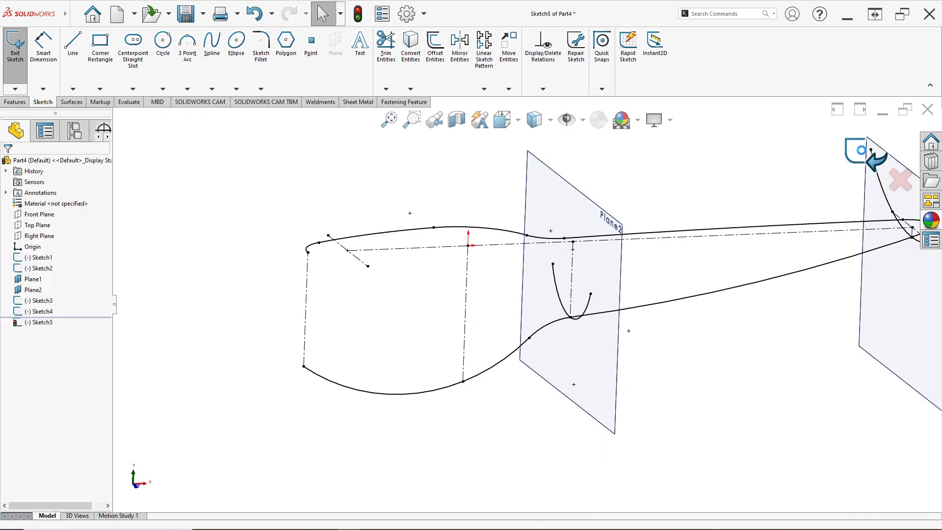
pyautogui.moveTo(400, 299); pyautogui.dragTo(404, 314, button='middle')
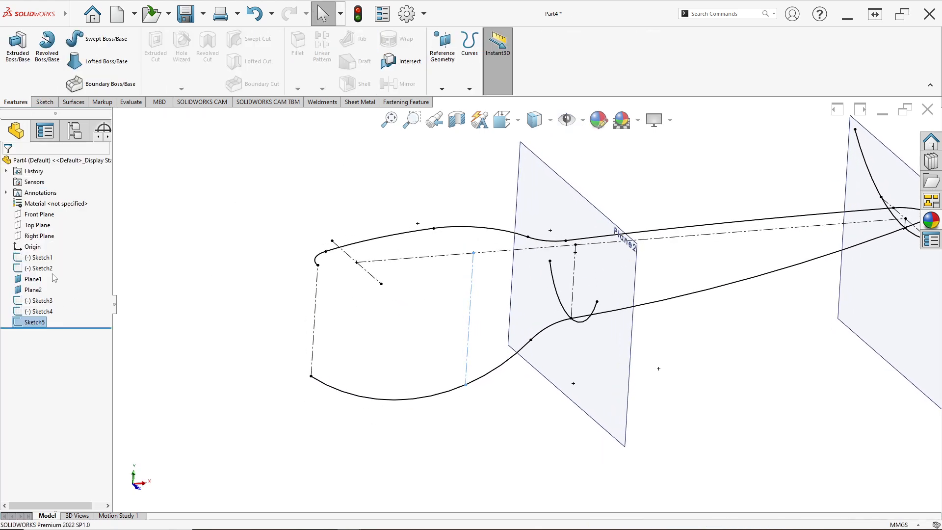
# Start a sketch on the Right Plane and draw an upward-opening three-point arc of about 23 mm radius.
pyautogui.rightClick(39, 237)
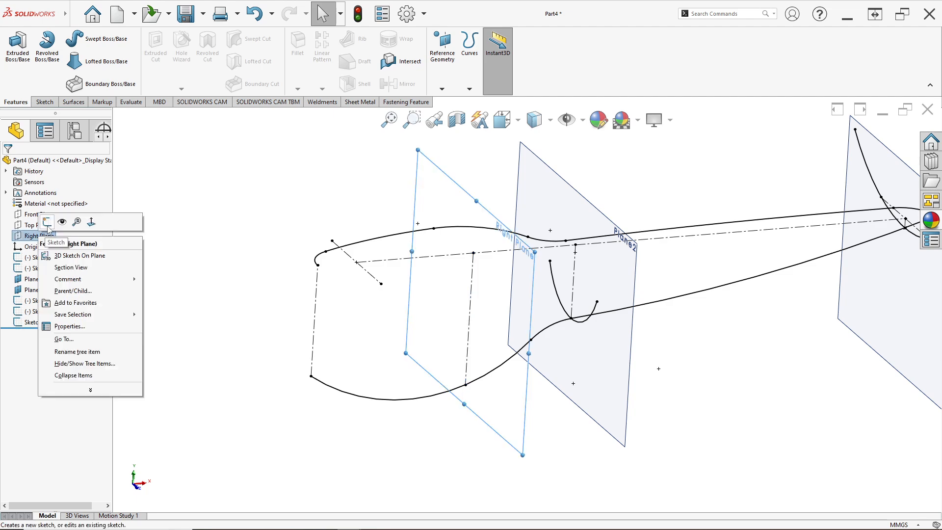
pyautogui.click(47, 226)
pyautogui.moveTo(519, 357)
pyautogui.mouseDown(button='middle')
pyautogui.moveTo(580, 341)
pyautogui.moveTo(514, 400)
pyautogui.moveTo(517, 361)
pyautogui.moveTo(520, 405)
pyautogui.moveTo(490, 414)
pyautogui.moveTo(492, 424)
pyautogui.mouseUp(button='middle')
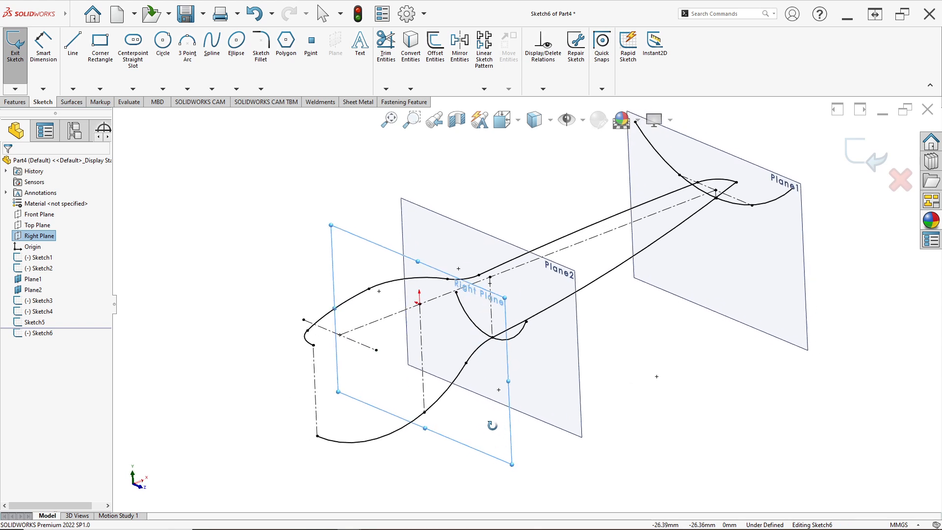
pyautogui.scroll(-2, 390, 434)
pyautogui.click(188, 47)
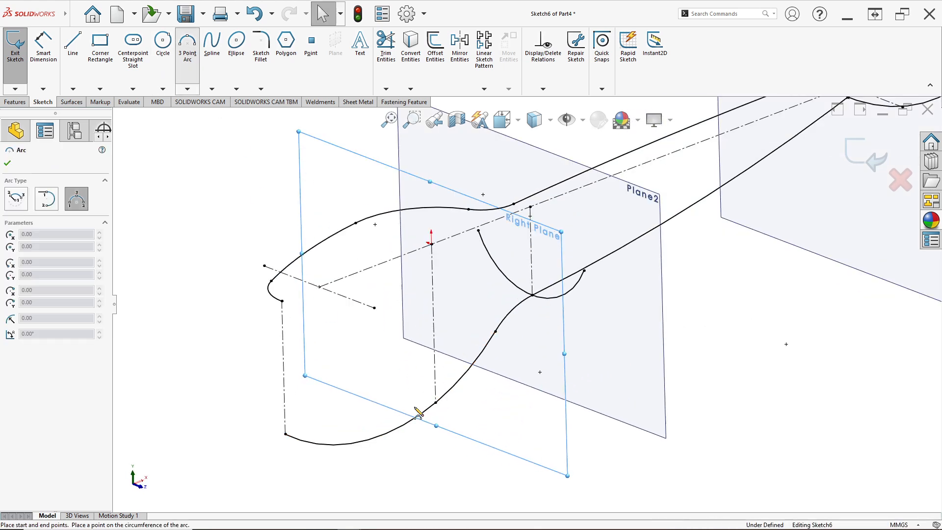
pyautogui.click(371, 350)
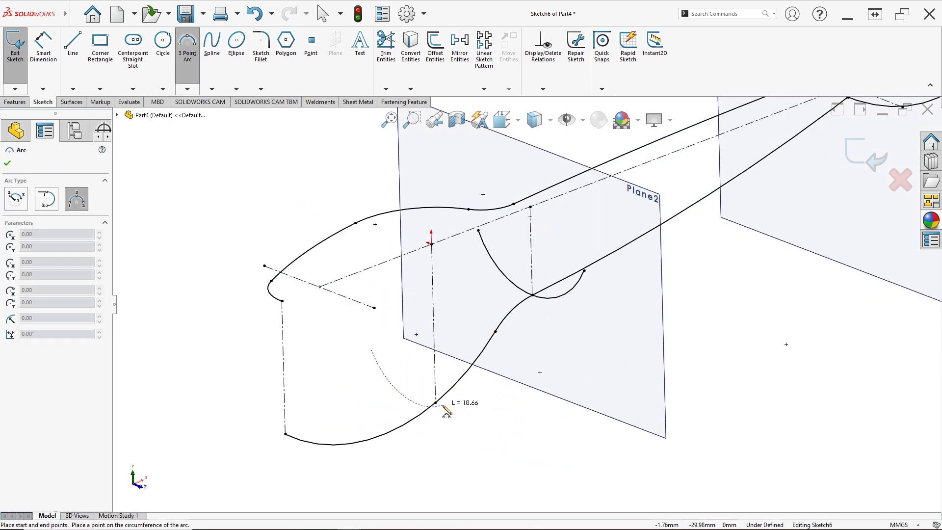
pyautogui.click(522, 402)
pyautogui.click(498, 427)
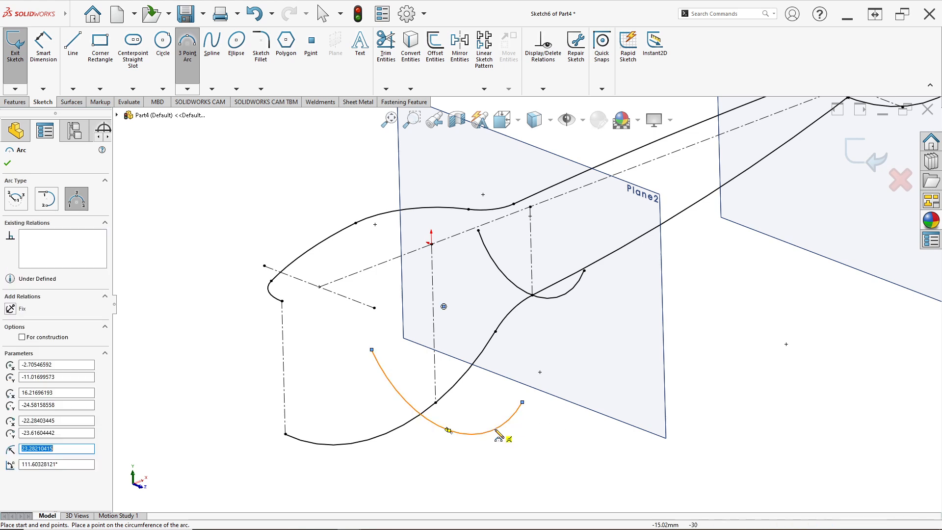
pyautogui.press('Escape')
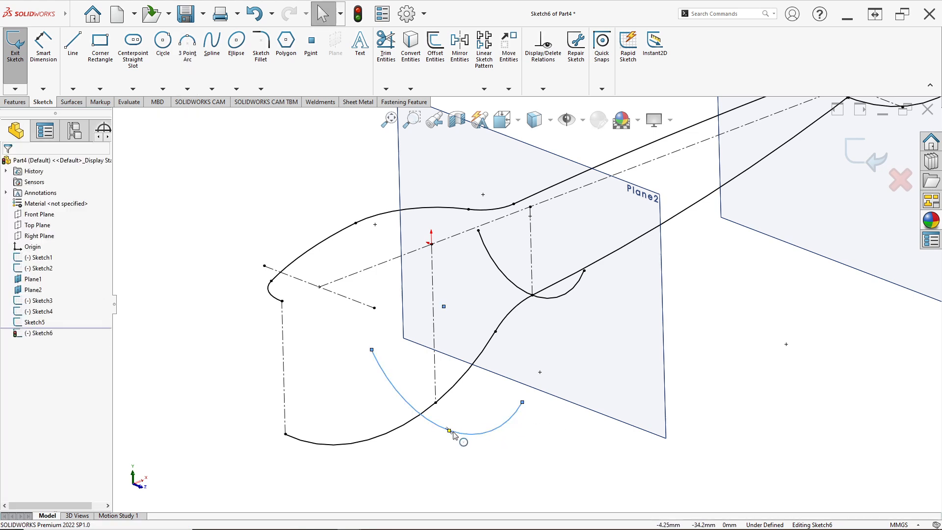
# Make the new arc's midpoint coincident with the lower endpoint of the Front Plane centerline.
pyautogui.click(452, 433)
pyautogui.keyDown('ctrl'); pyautogui.click(437, 404); pyautogui.keyUp('ctrl')
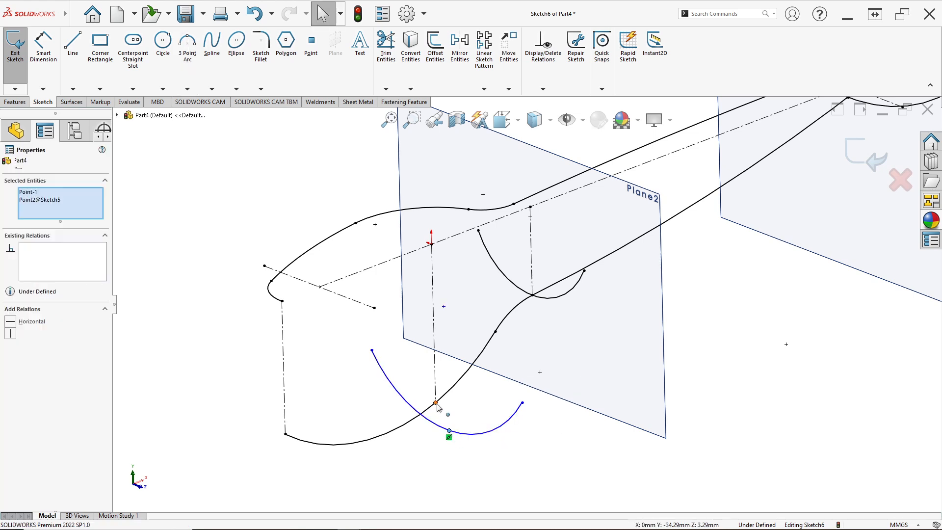
pyautogui.click(495, 361)
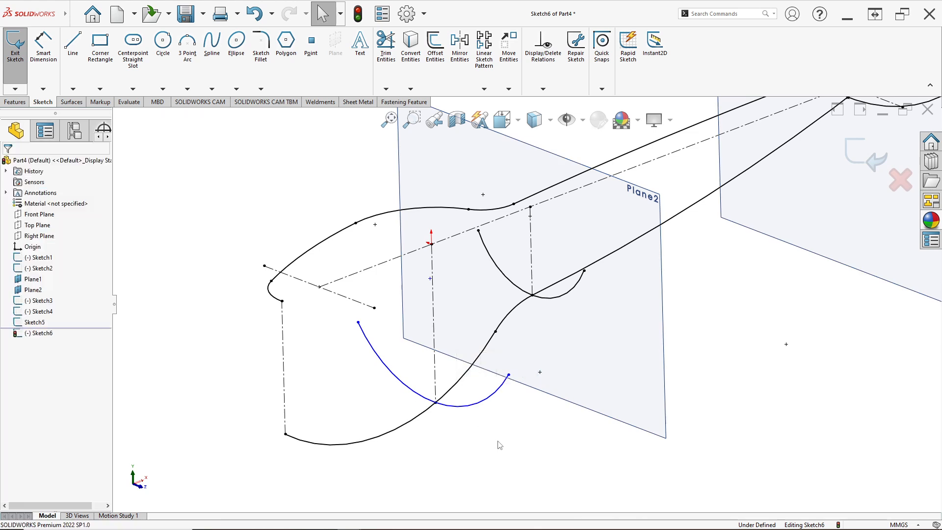
pyautogui.click(509, 376)
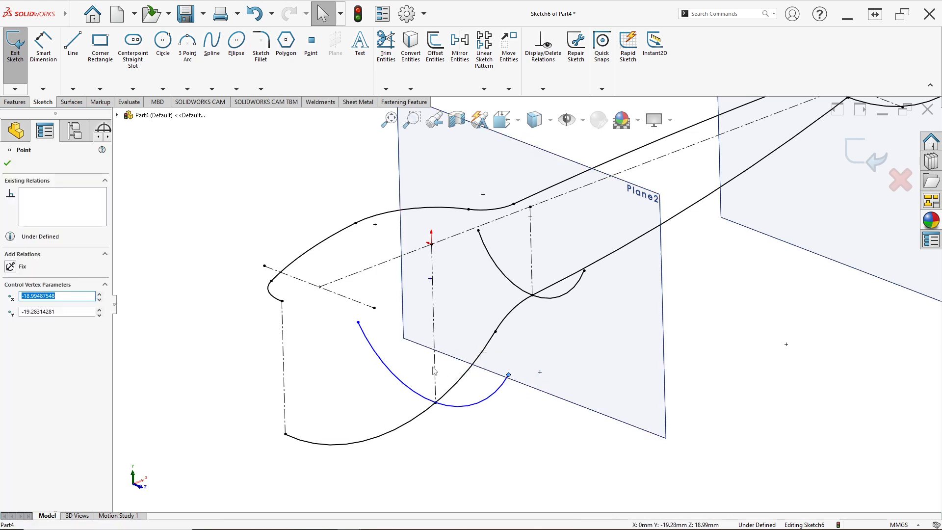
pyautogui.keyDown('ctrl'); pyautogui.click(434, 369); pyautogui.keyUp('ctrl')
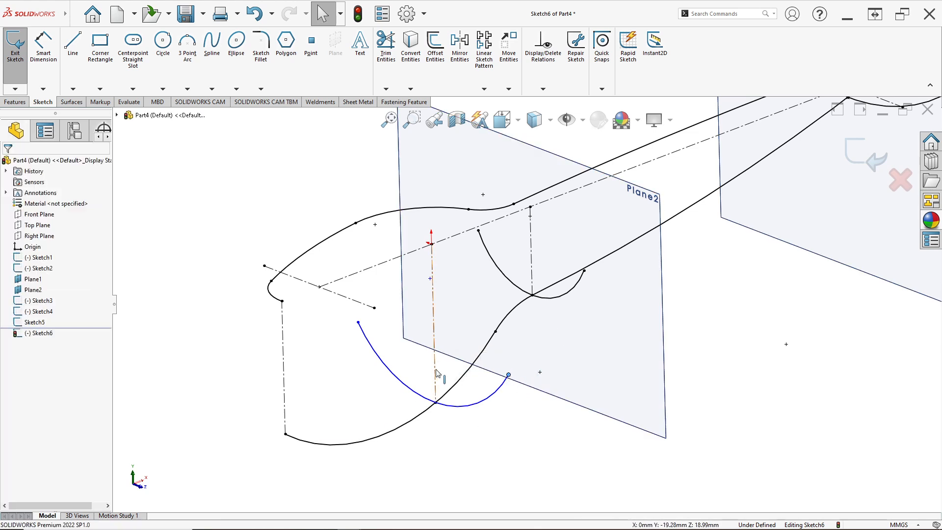
pyautogui.keyDown('ctrl'); pyautogui.click(358, 322); pyautogui.keyUp('ctrl')
pyautogui.click(362, 344)
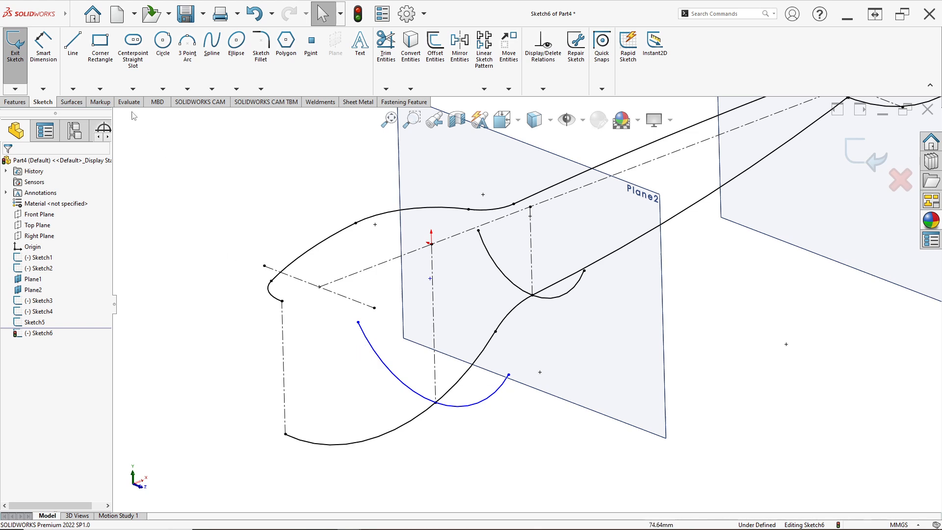
# Draw a vertical centerline up from the Right Plane arc's midpoint and make its upper endpoint coincident with the origin.
pyautogui.click(72, 88)
pyautogui.click(86, 113)
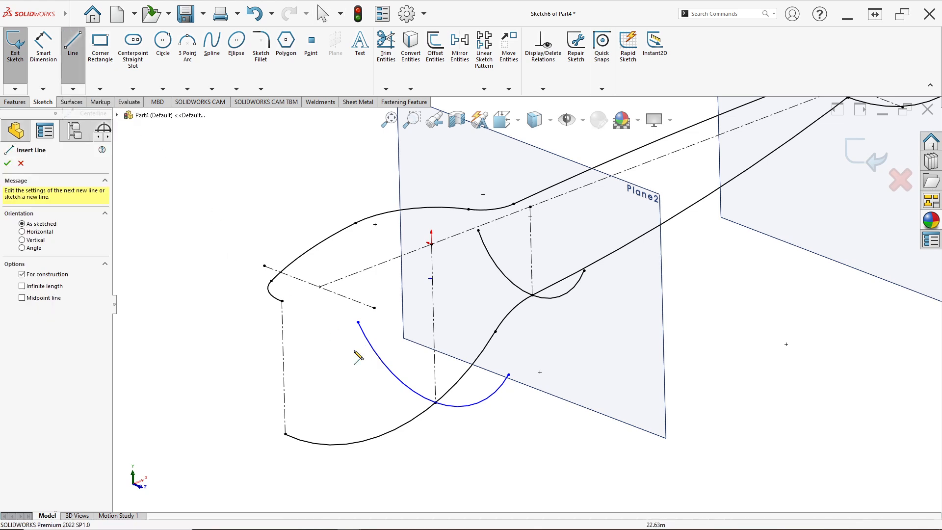
pyautogui.click(435, 403)
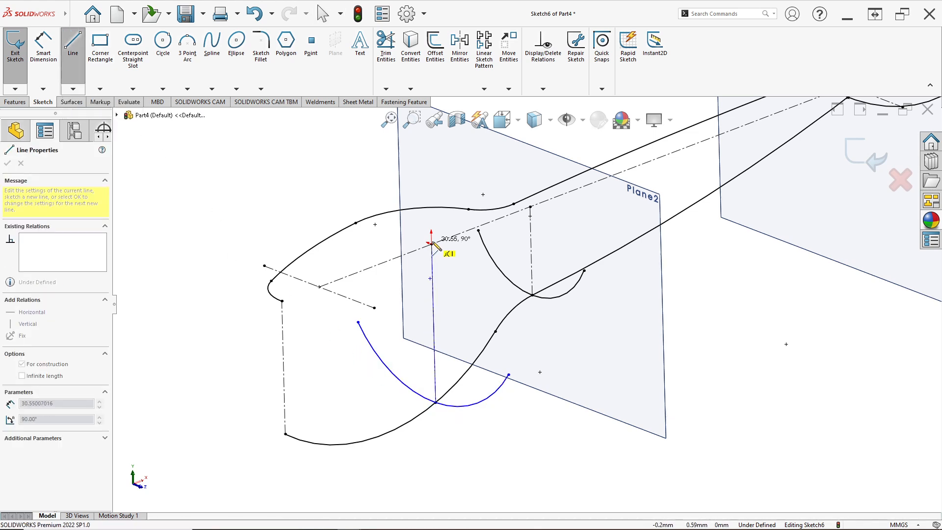
pyautogui.press('Escape')
pyautogui.click(431, 242)
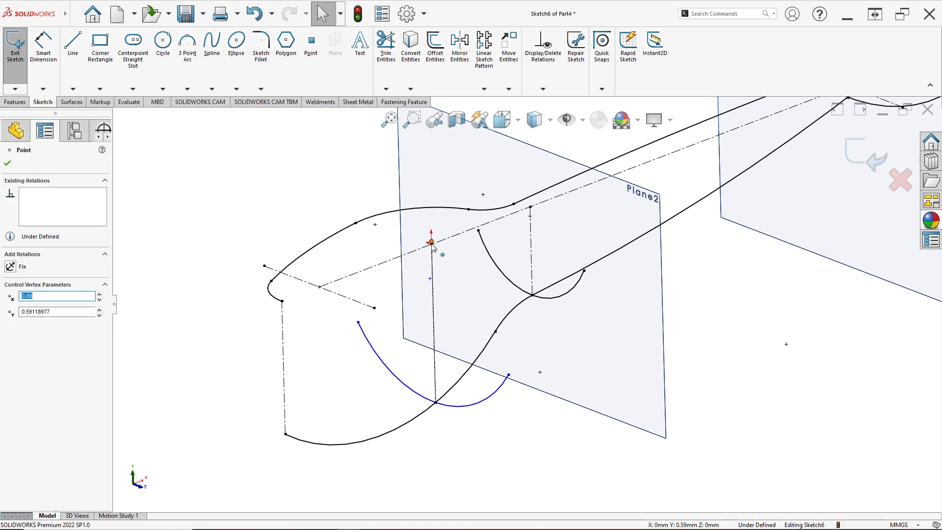
pyautogui.keyDown('ctrl'); pyautogui.click(432, 243); pyautogui.keyUp('ctrl')
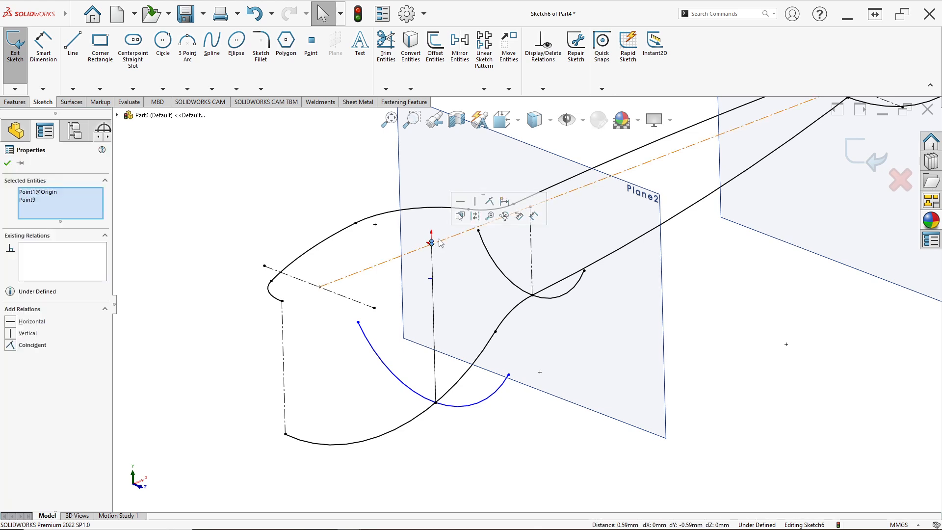
pyautogui.click(489, 207)
pyautogui.click(221, 172)
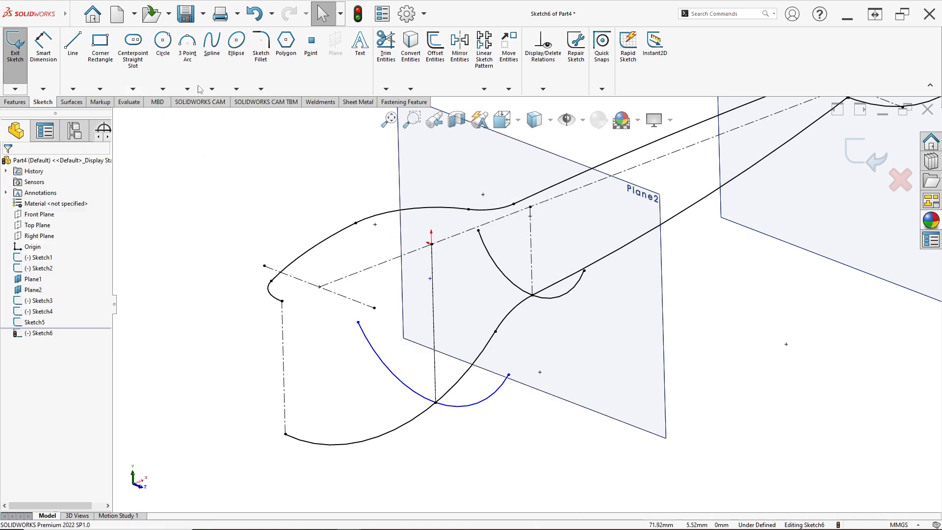
# Make the Right Plane arc's two endpoints symmetric about the new vertical centerline.
pyautogui.click(508, 376)
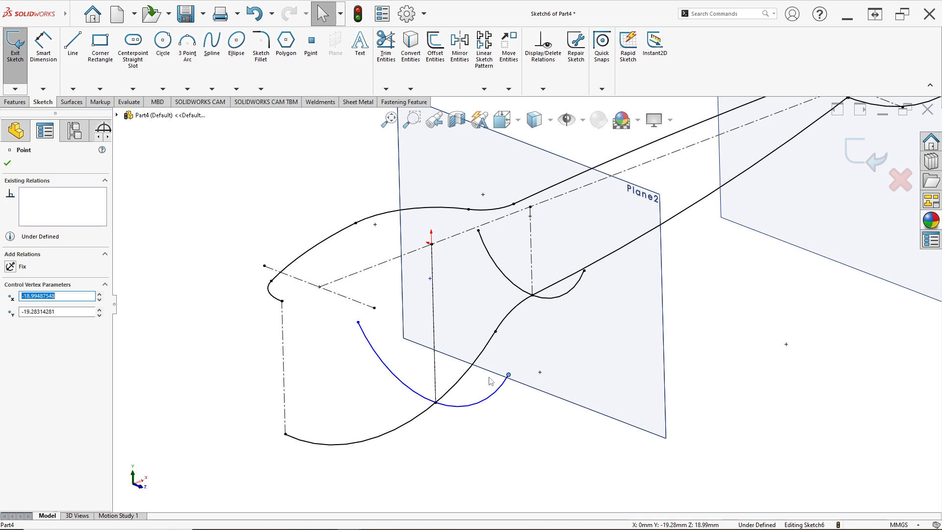
pyautogui.keyDown('ctrl'); pyautogui.click(434, 357); pyautogui.keyUp('ctrl')
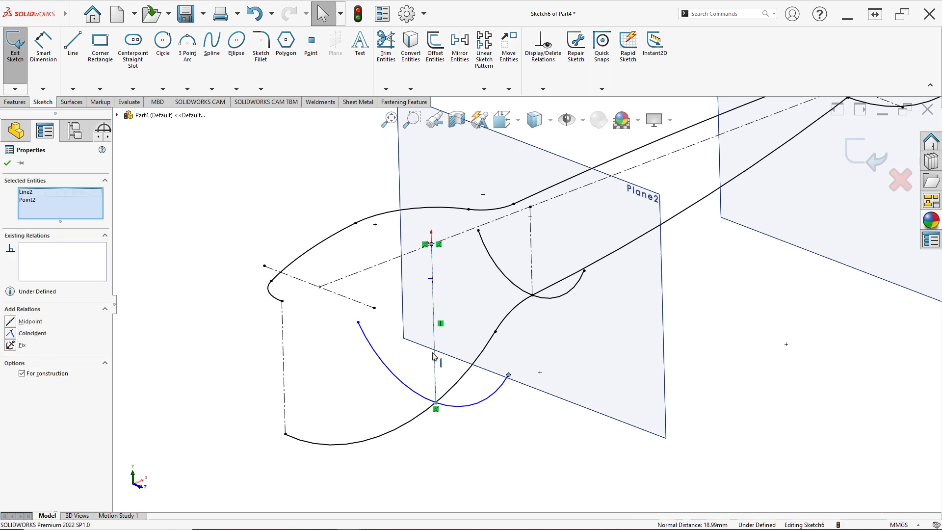
pyautogui.keyDown('ctrl'); pyautogui.click(359, 323); pyautogui.keyUp('ctrl')
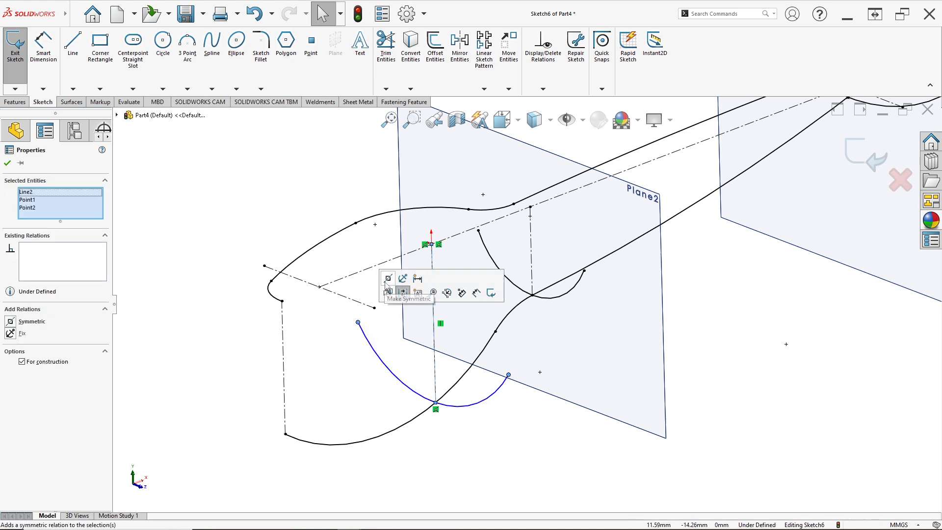
pyautogui.click(387, 279)
pyautogui.click(302, 402)
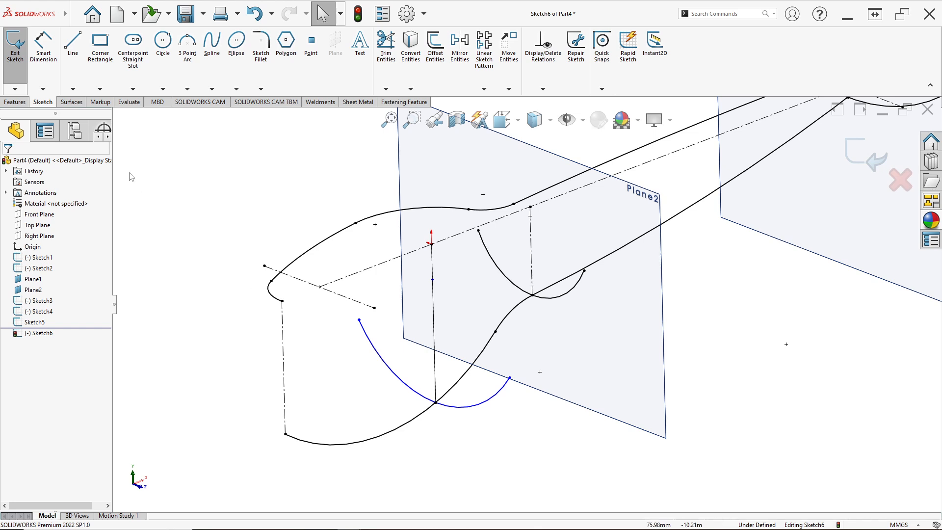
# Dimension the Right Plane arc's radius and set it to 40 mm.
pyautogui.click(43, 49)
pyautogui.click(471, 408)
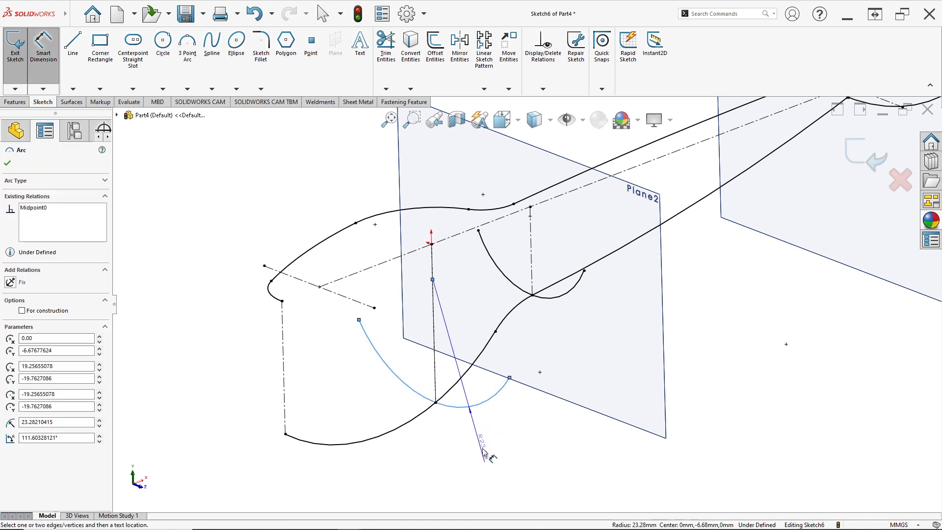
pyautogui.click(474, 414)
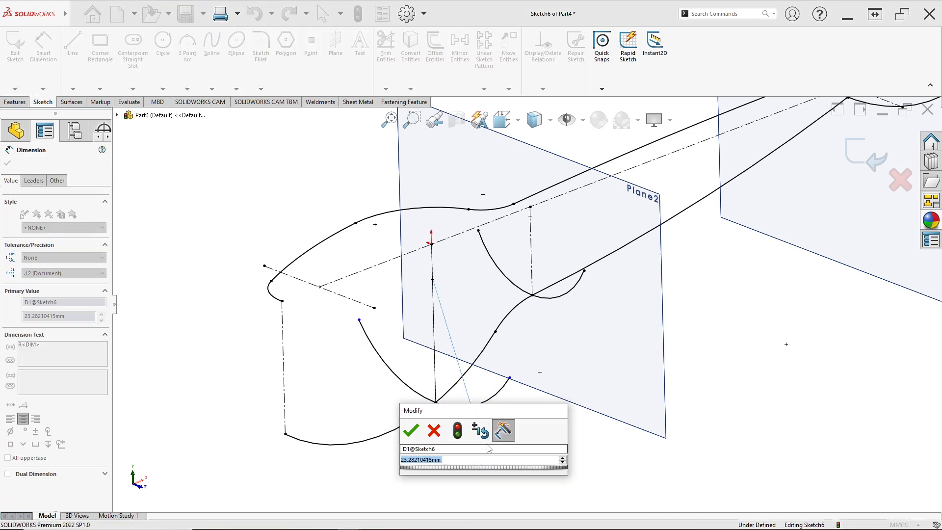
pyautogui.write('40')
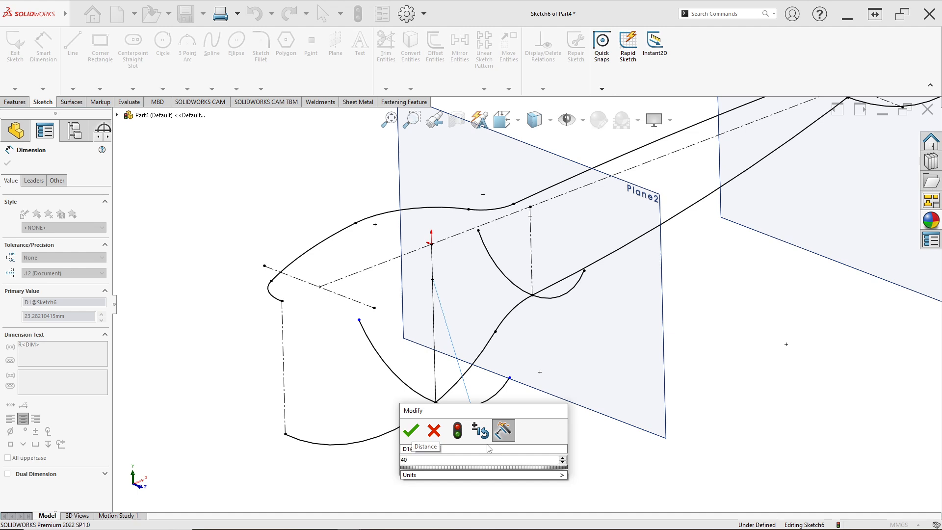
pyautogui.press('Return')
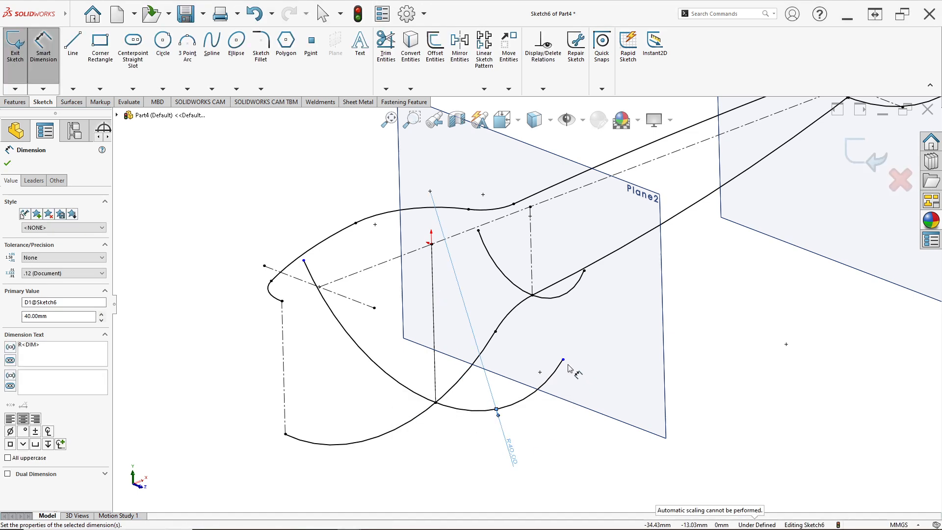
pyautogui.click(564, 361)
pyautogui.press('Escape')
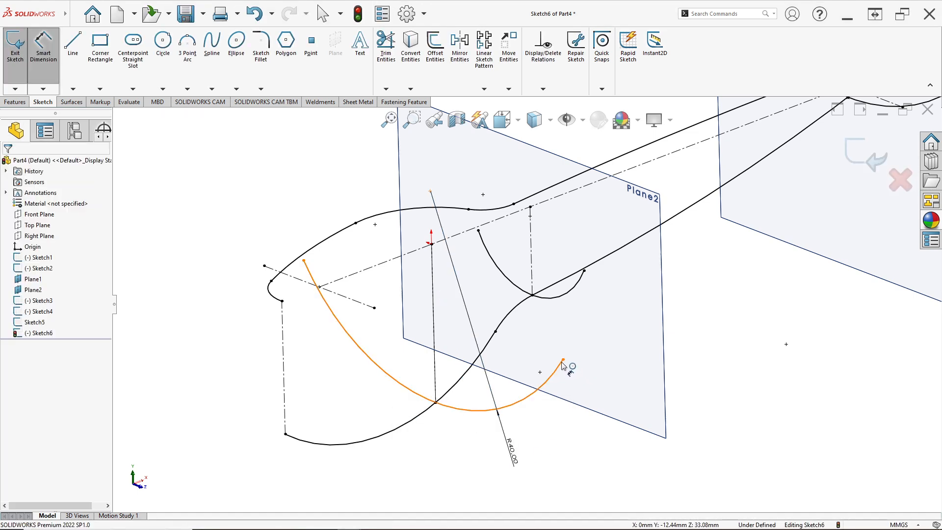
pyautogui.press('Escape')
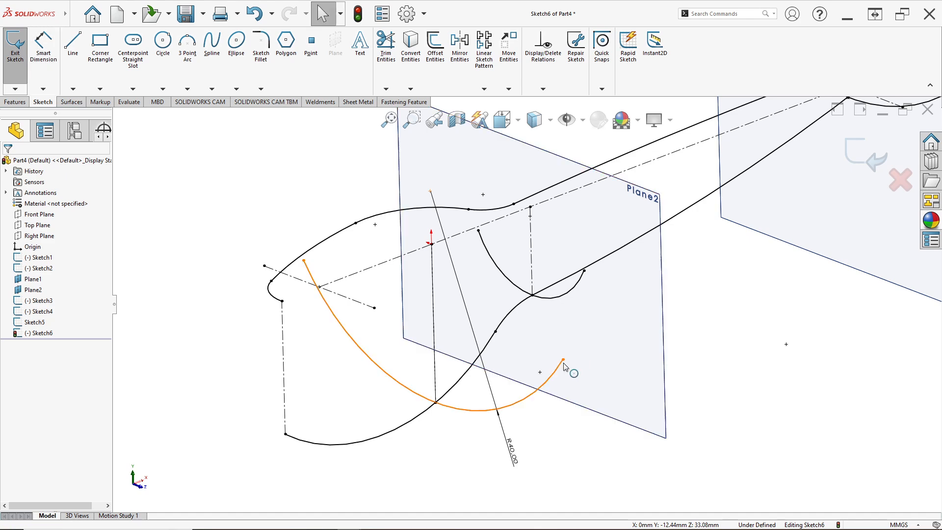
# Shorten the Right Plane arc by moving its endpoint to about 30.6 mm from the vertical centerline, and exit the sketch.
pyautogui.moveTo(563, 360); pyautogui.dragTo(553, 374)
pyautogui.scroll(2, 553, 377)
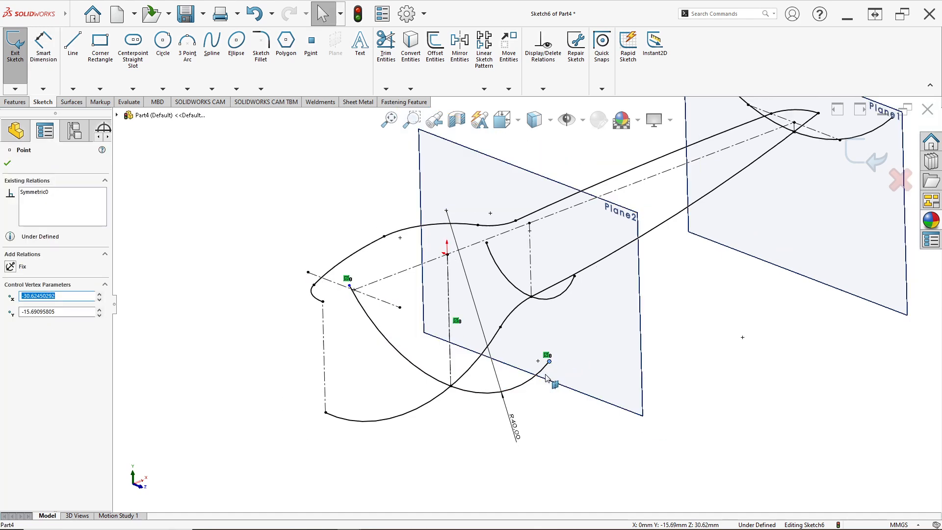
pyautogui.moveTo(550, 377); pyautogui.dragTo(514, 367, button='middle')
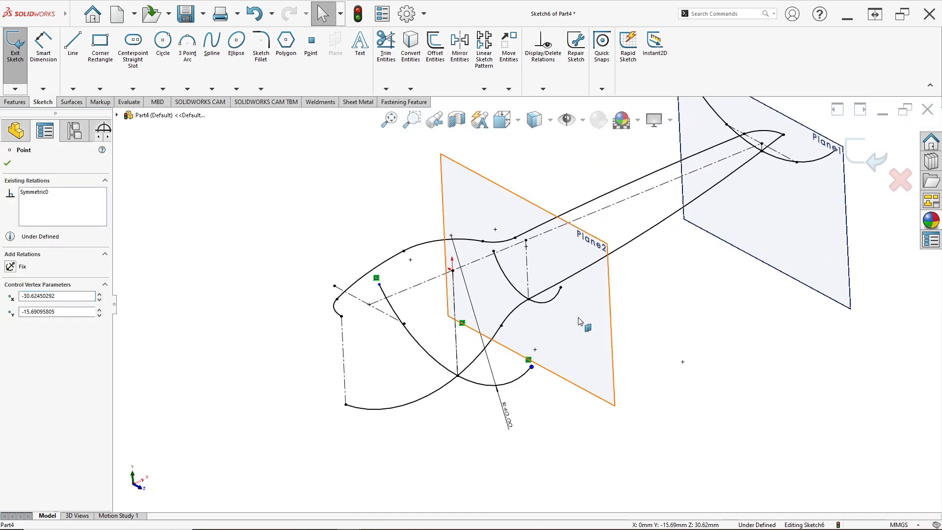
pyautogui.click(862, 148)
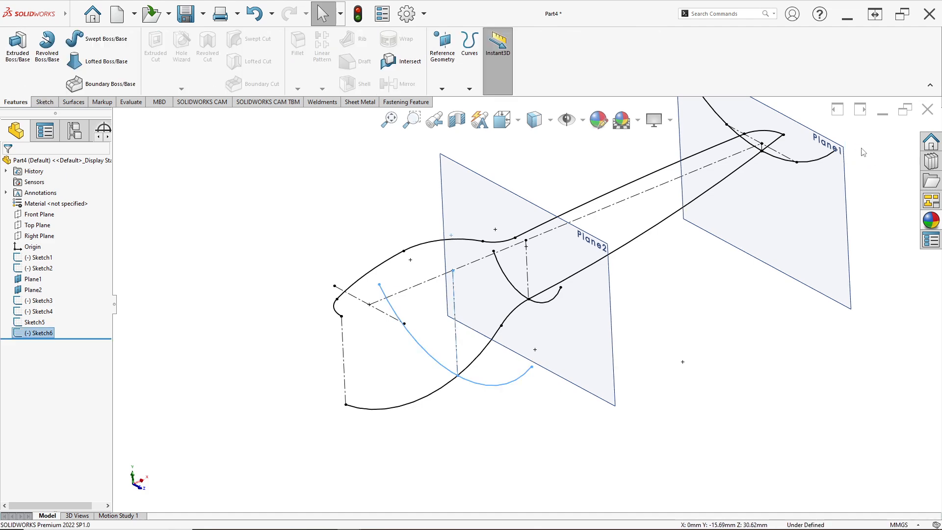
pyautogui.moveTo(532, 231)
pyautogui.mouseDown(button='middle')
pyautogui.moveTo(554, 233)
pyautogui.moveTo(243, 210)
pyautogui.mouseUp(button='middle')
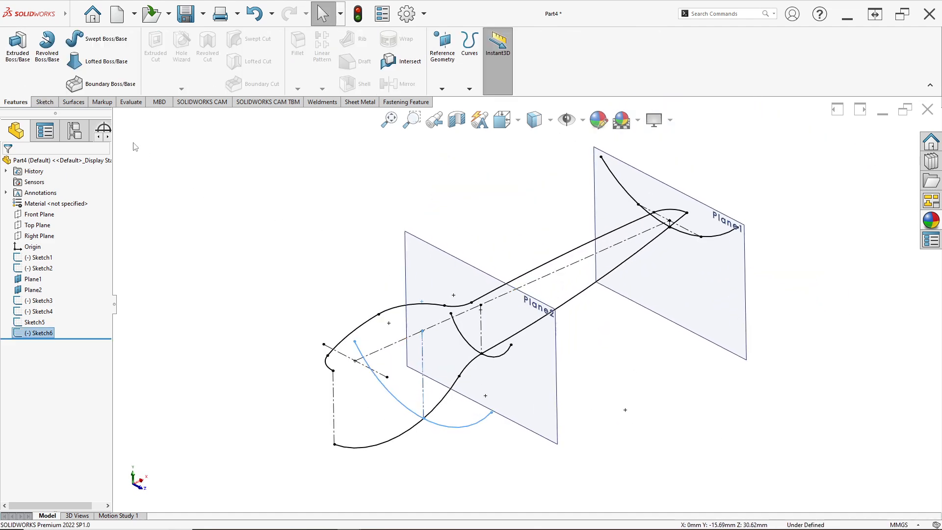
# Start a swept surface and use SelectionManager to set only the large lower arc of the Front Plane chain as the profile.
pyautogui.click(82, 103)
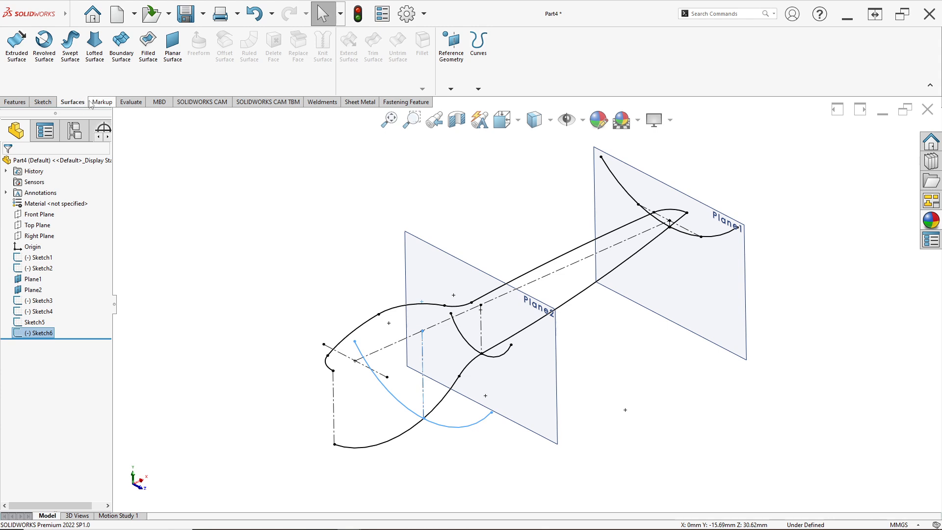
pyautogui.rightClick(530, 78)
pyautogui.moveTo(566, 116)
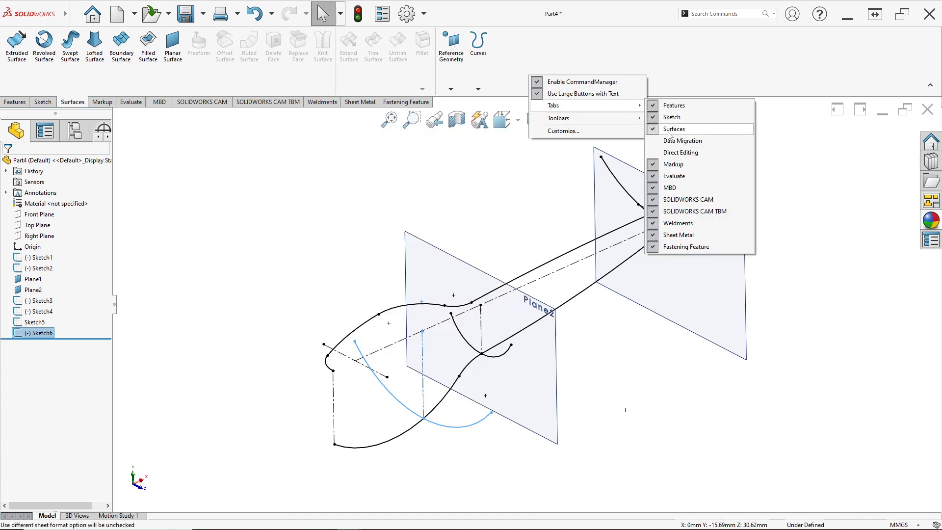
pyautogui.click(539, 153)
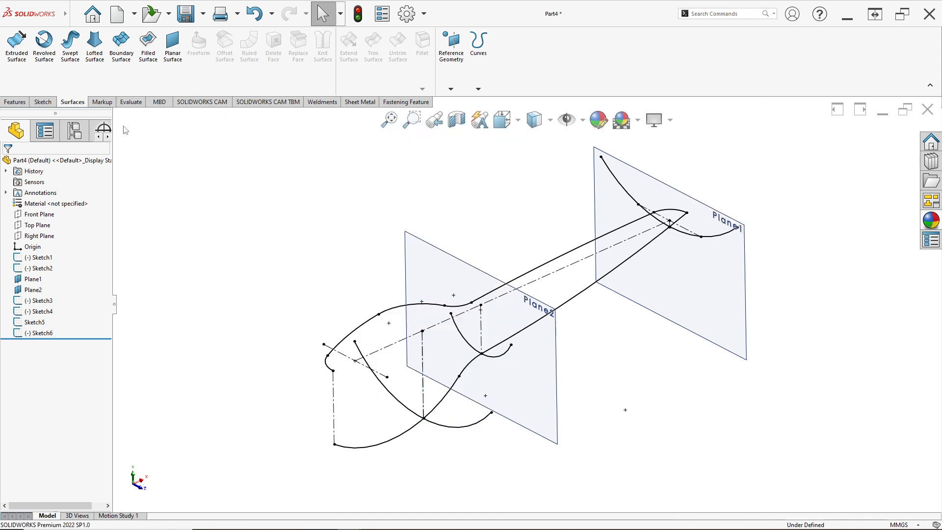
pyautogui.click(76, 74)
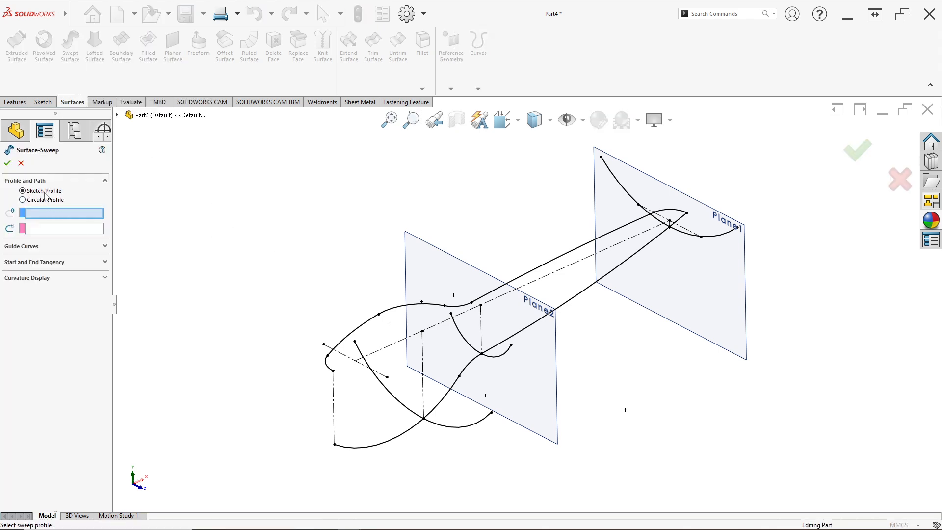
pyautogui.rightClick(51, 219)
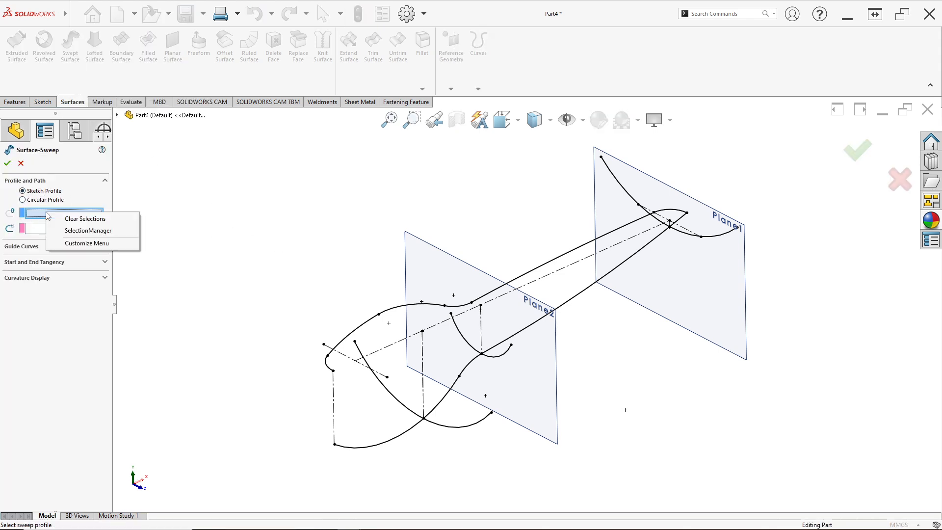
pyautogui.click(86, 230)
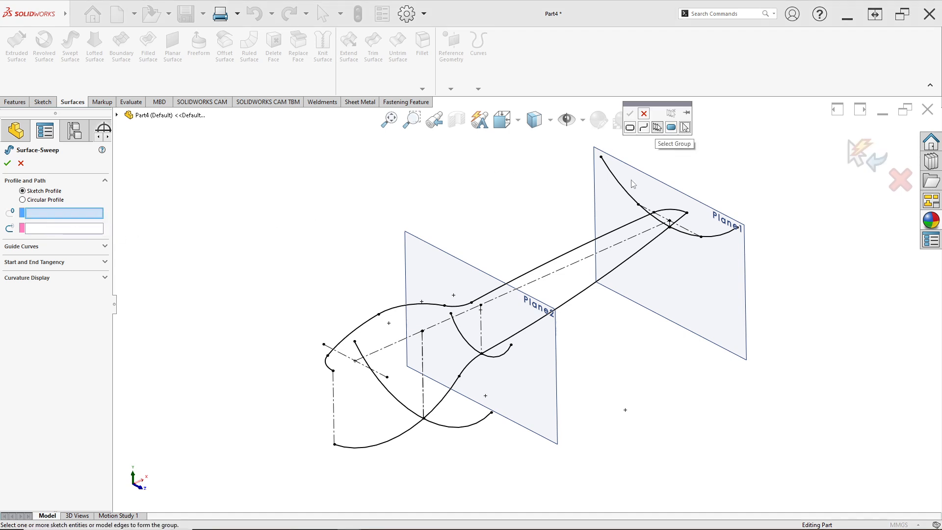
pyautogui.scroll(-1, 414, 420)
pyautogui.click(422, 426)
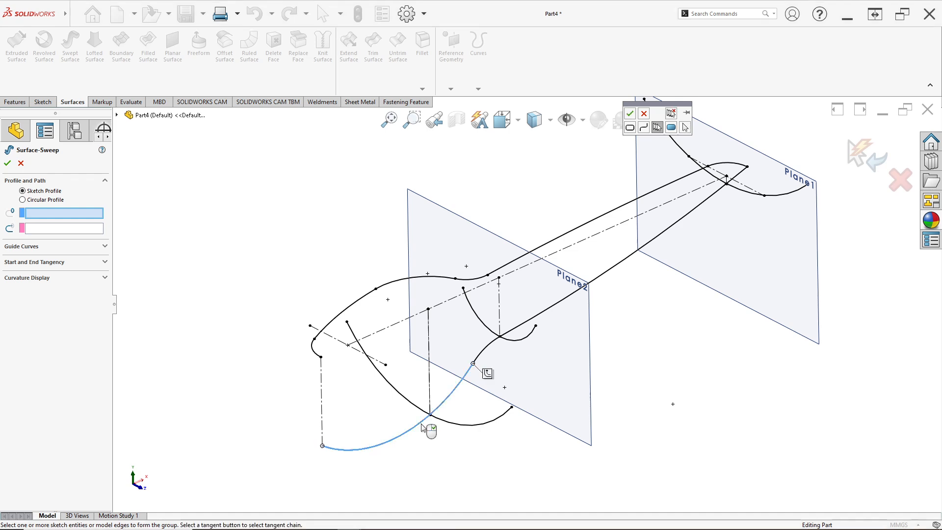
pyautogui.click(629, 114)
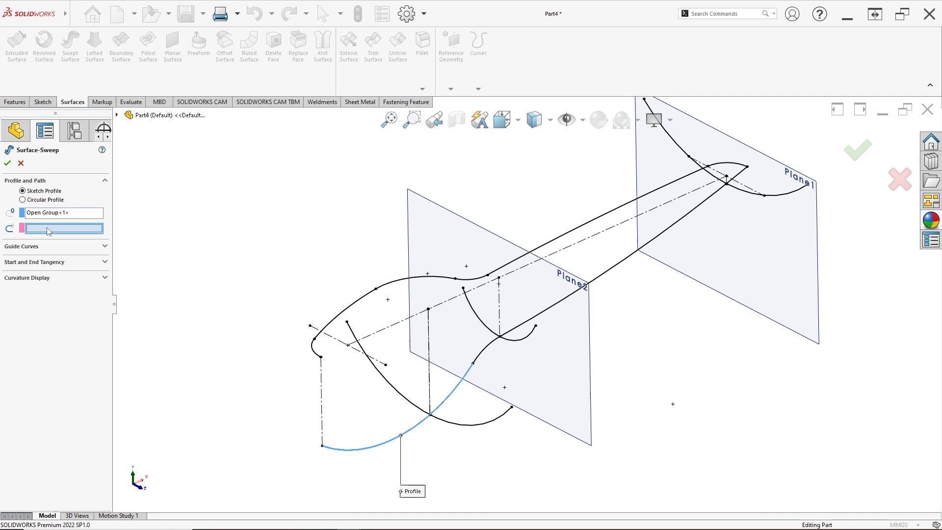
# Use the Right Plane arc as the sweep path, make the sweep bidirectional and create the surface.
pyautogui.click(399, 394)
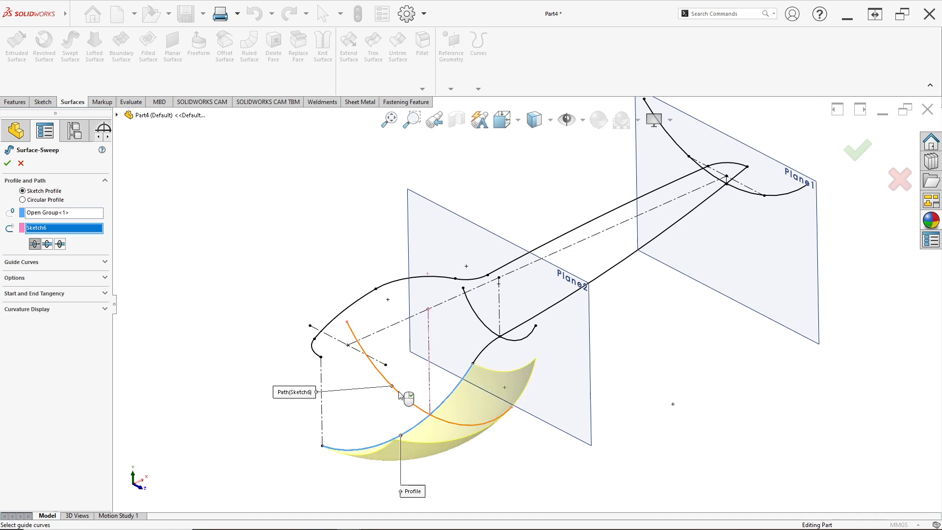
pyautogui.click(48, 244)
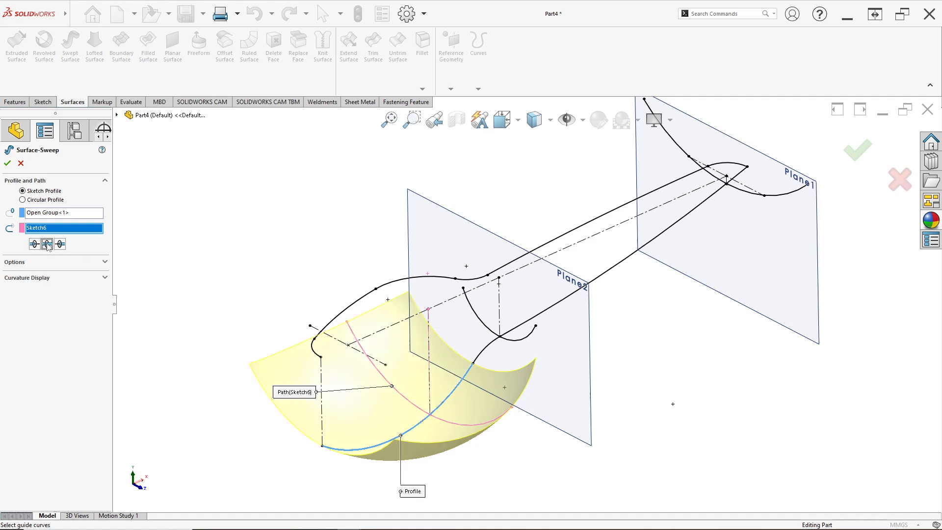
pyautogui.click(8, 164)
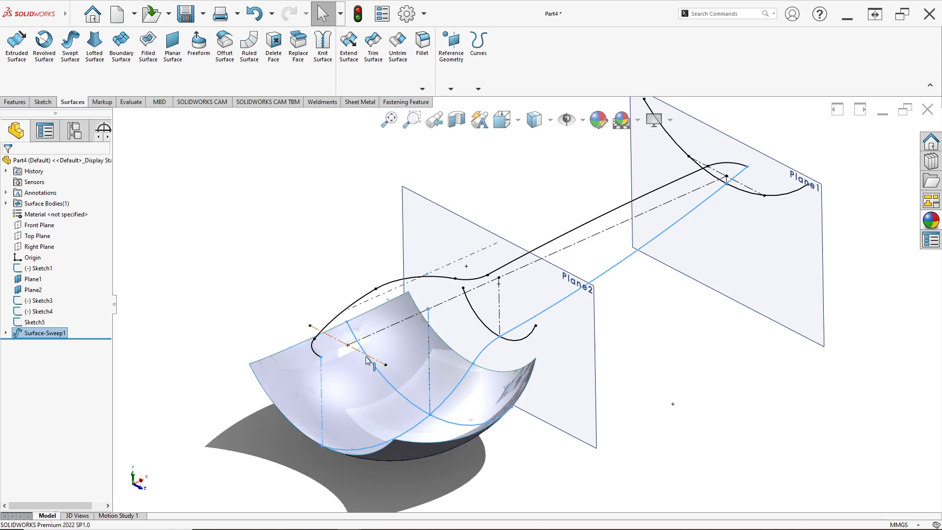
# Show the Front Plane sketch, Sketch2, absorbed by the swept surface.
pyautogui.click(6, 333)
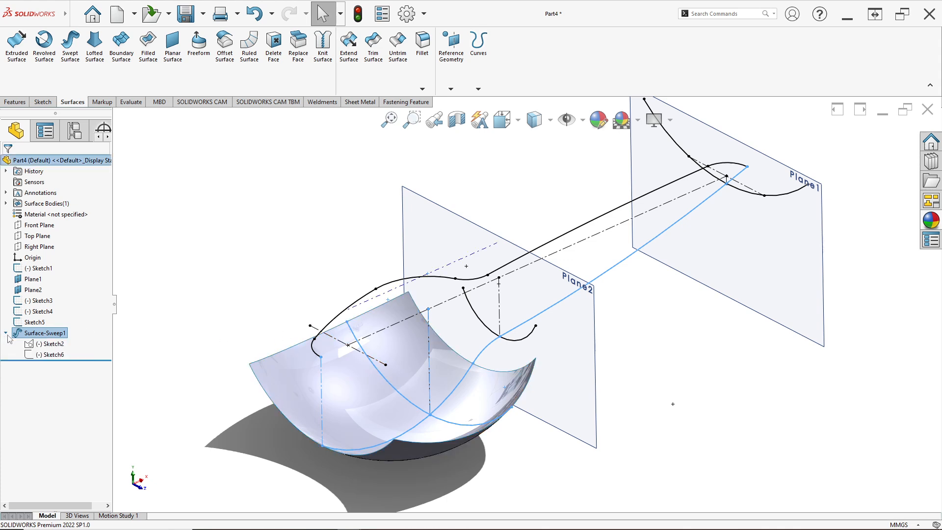
pyautogui.rightClick(58, 347)
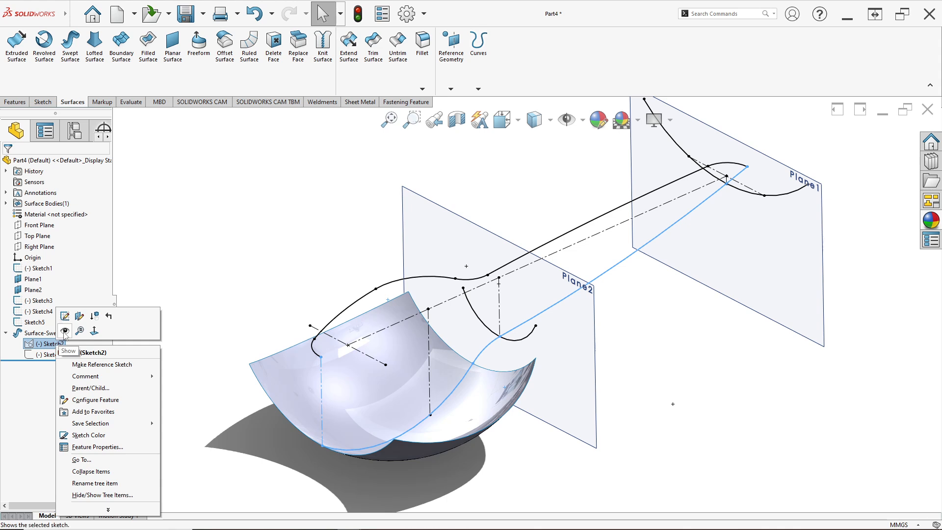
pyautogui.click(64, 332)
pyautogui.scroll(1, 613, 235)
pyautogui.scroll(1, 603, 251)
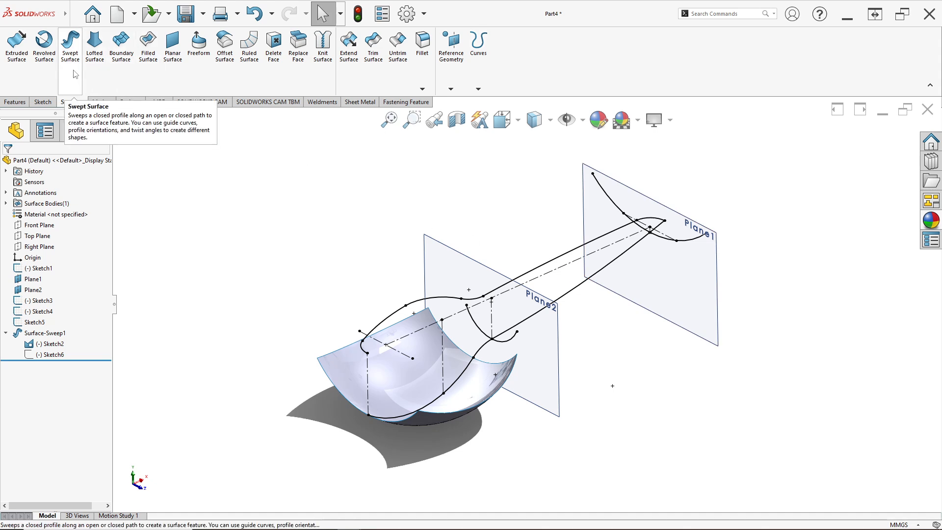
# Create a swept surface from the Plane1 arc along the adjoining Front Plane curve, in Direction 1 toward the handle's far end.
pyautogui.click(71, 46)
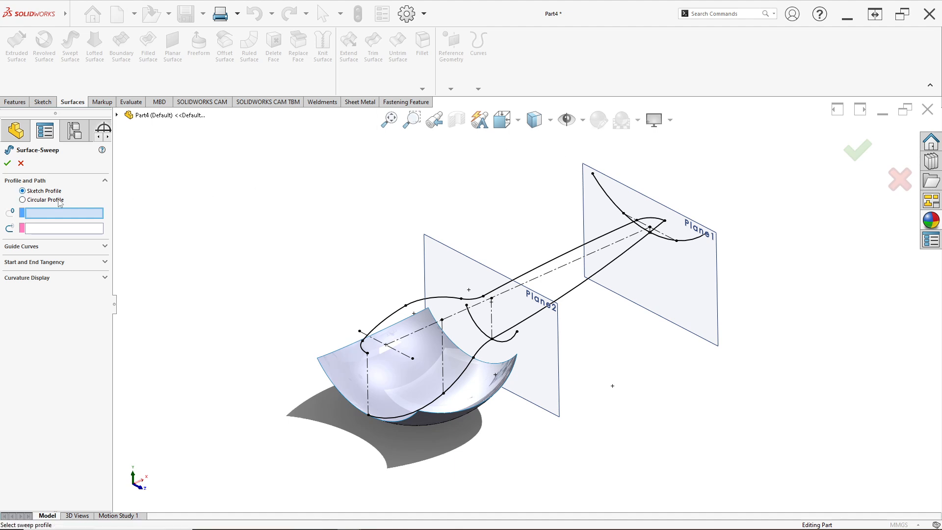
pyautogui.scroll(-5, 672, 223)
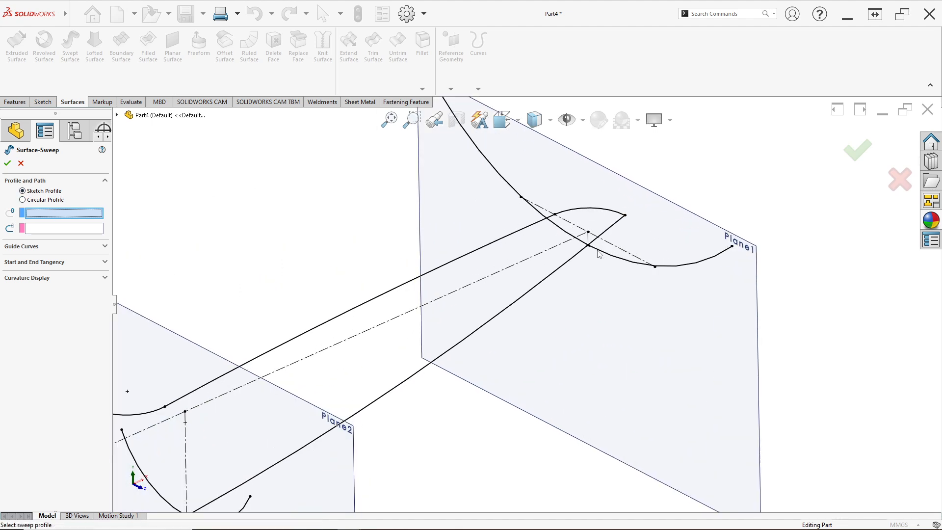
pyautogui.click(599, 252)
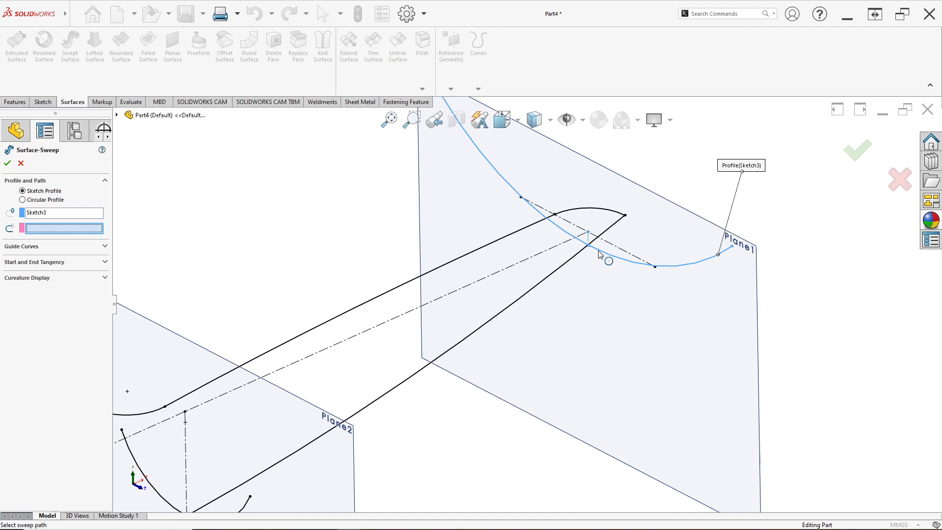
pyautogui.click(568, 263)
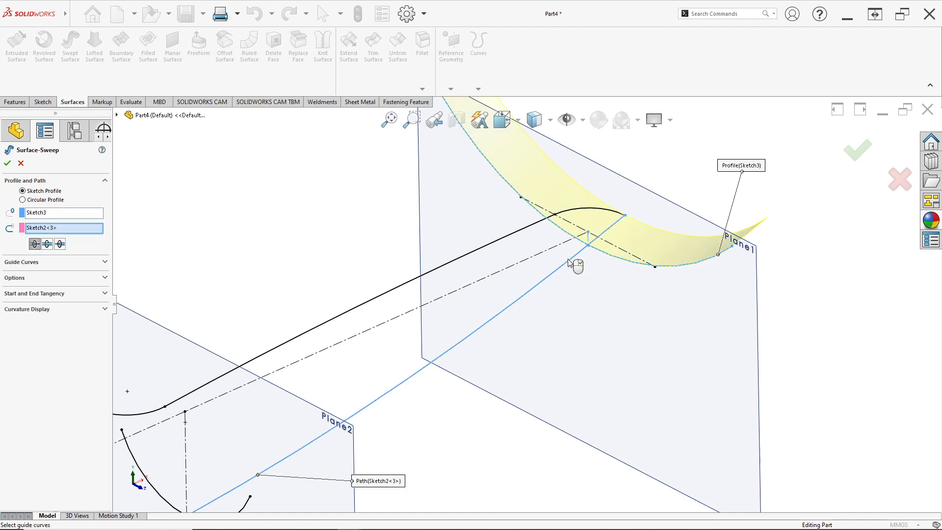
pyautogui.scroll(2, 568, 262)
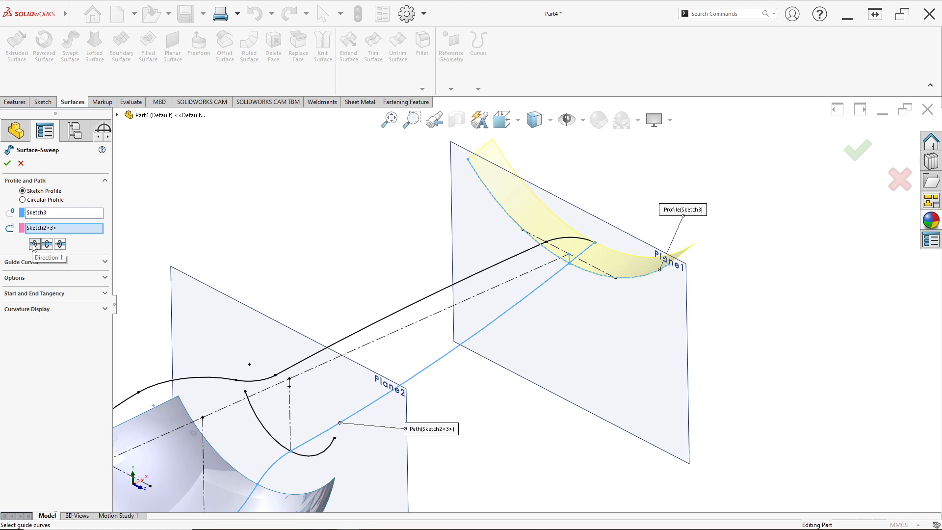
pyautogui.click(7, 163)
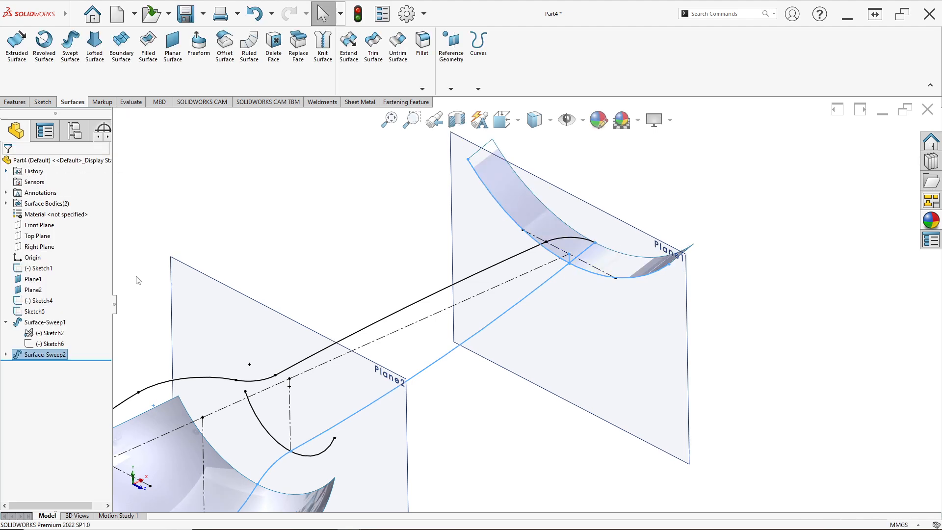
pyautogui.scroll(1, 315, 292)
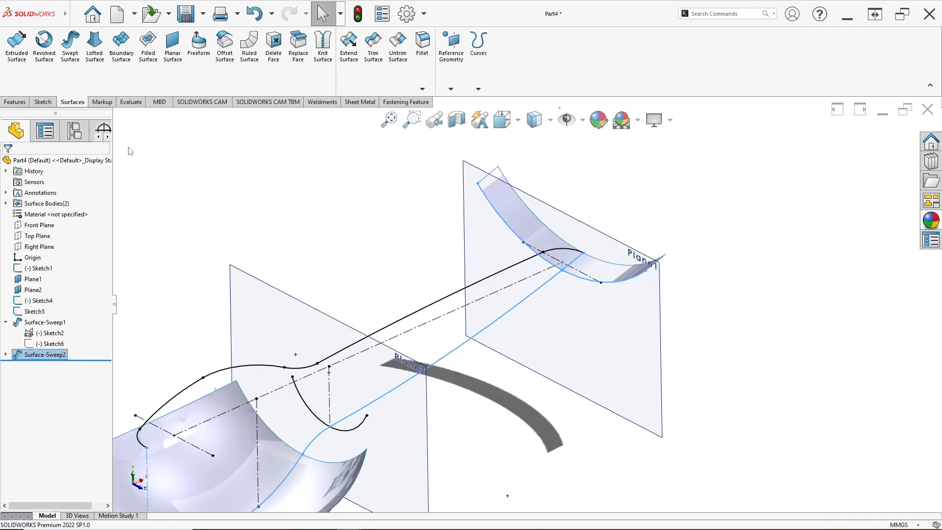
# Start a lofted surface with the end swept surface's edge at Plane1 and the Plane2 arc, Sketch4, as its only profiles.
pyautogui.click(101, 78)
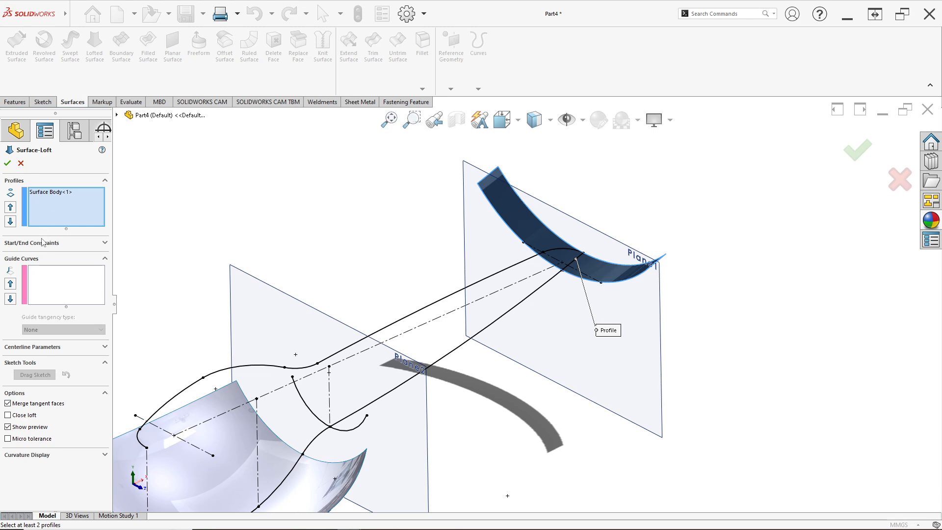
pyautogui.rightClick(43, 208)
pyautogui.click(64, 215)
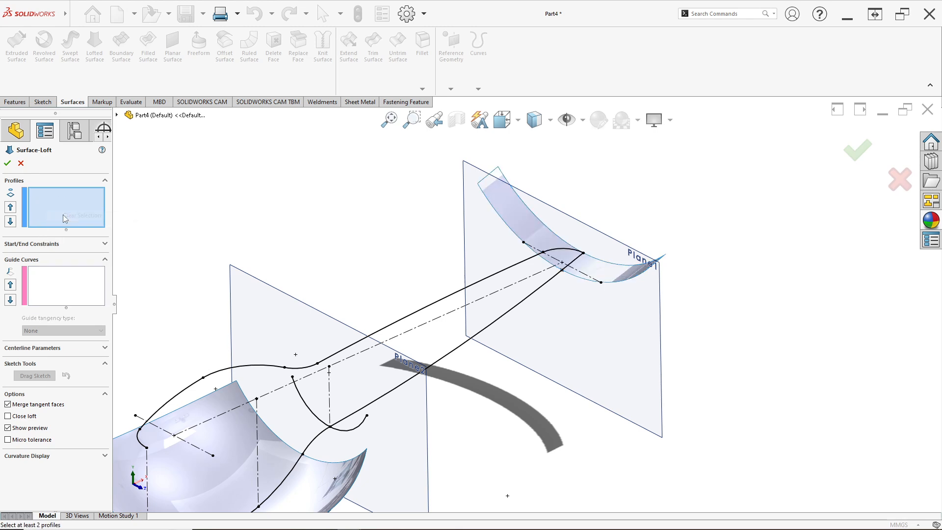
pyautogui.click(57, 203)
pyautogui.click(491, 210)
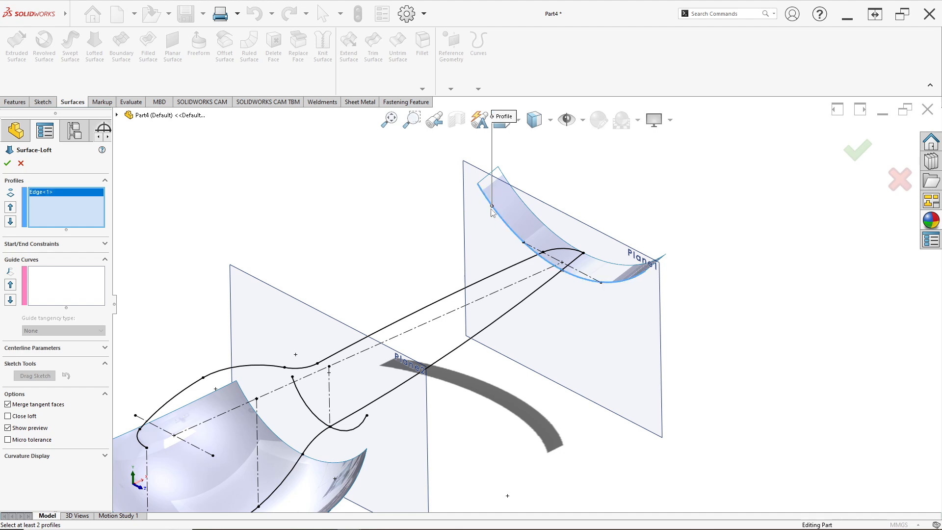
pyautogui.click(303, 397)
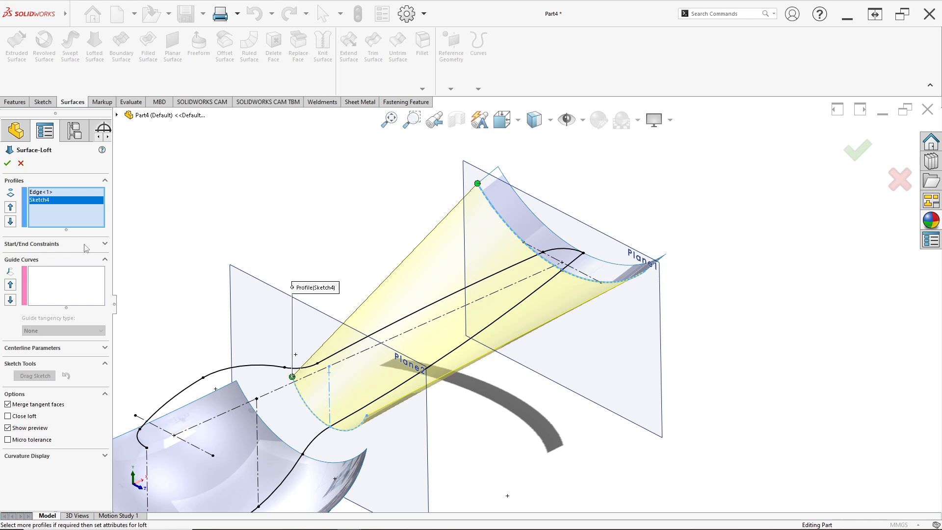
pyautogui.click(86, 247)
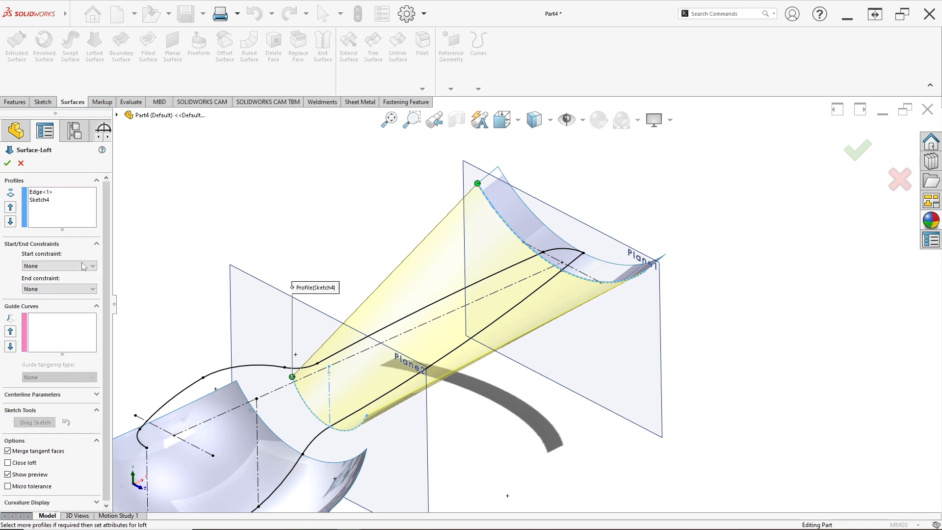
# Try Tangency To Face as the loft's start constraint and reset it to None while checking the end constraint options.
pyautogui.click(84, 266)
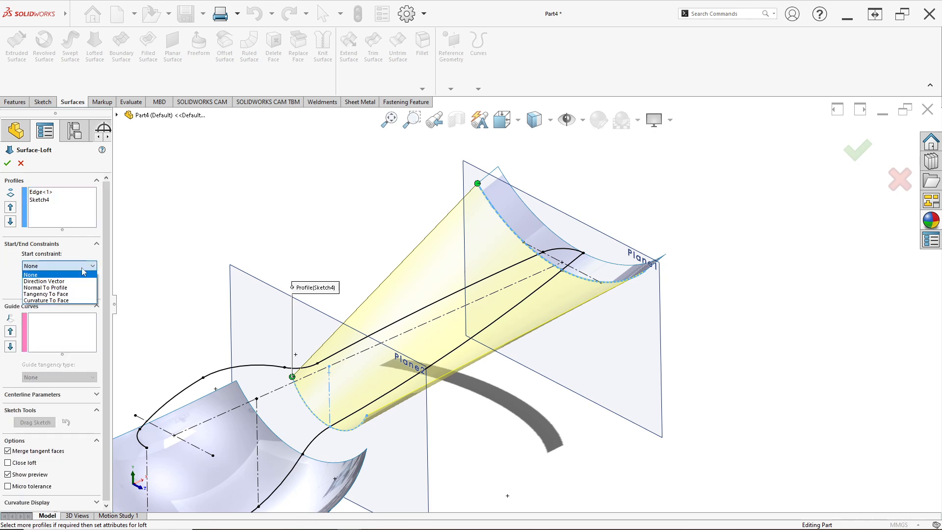
pyautogui.click(73, 296)
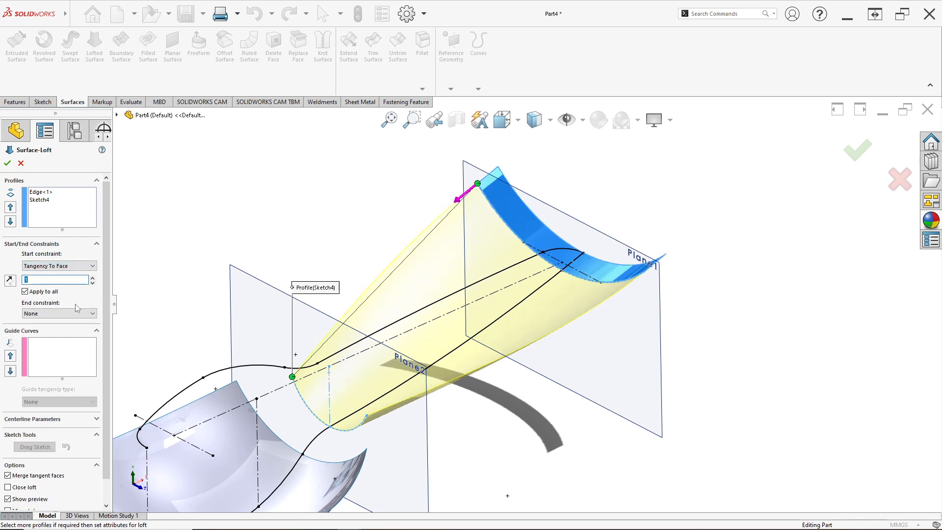
pyautogui.click(68, 316)
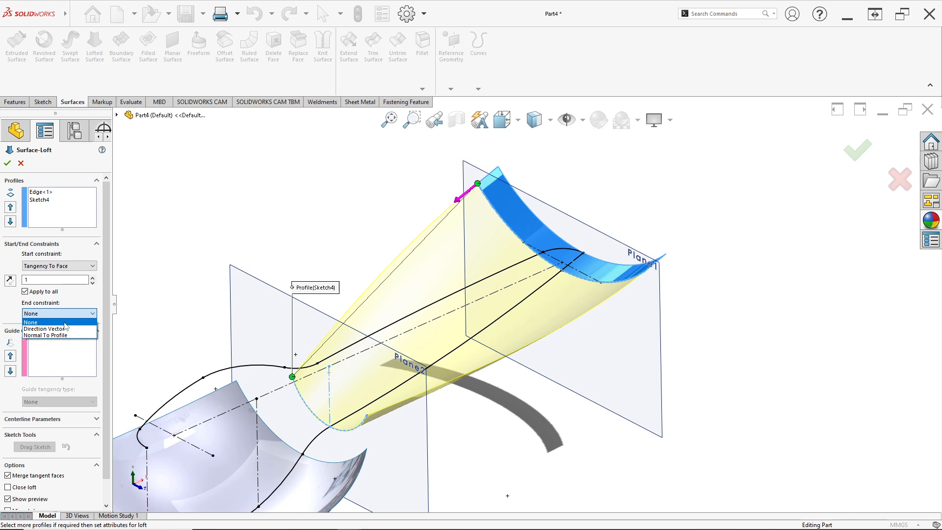
pyautogui.click(67, 322)
pyautogui.click(59, 266)
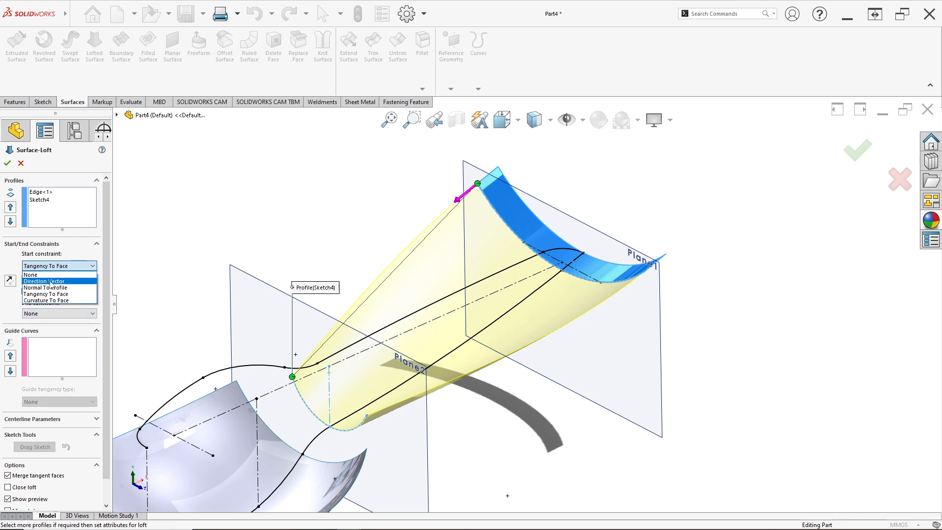
pyautogui.click(51, 273)
pyautogui.click(58, 288)
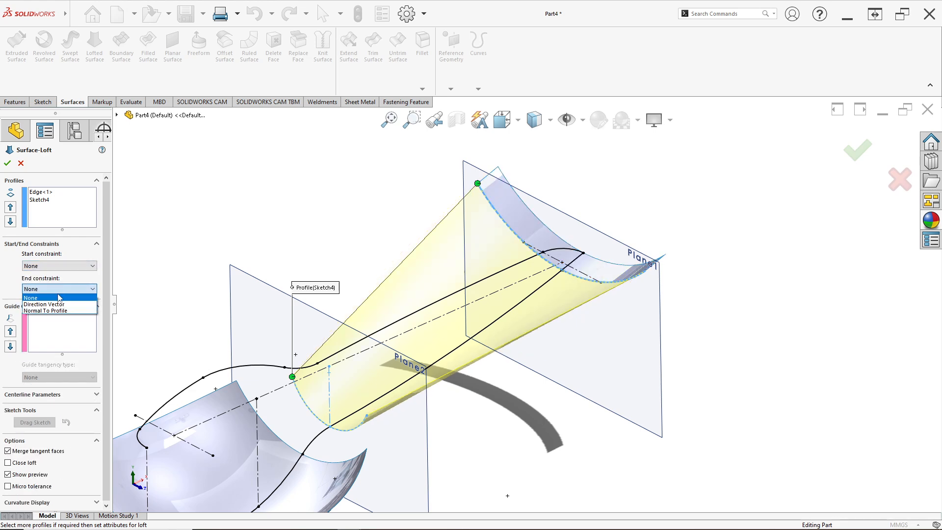
pyautogui.click(59, 289)
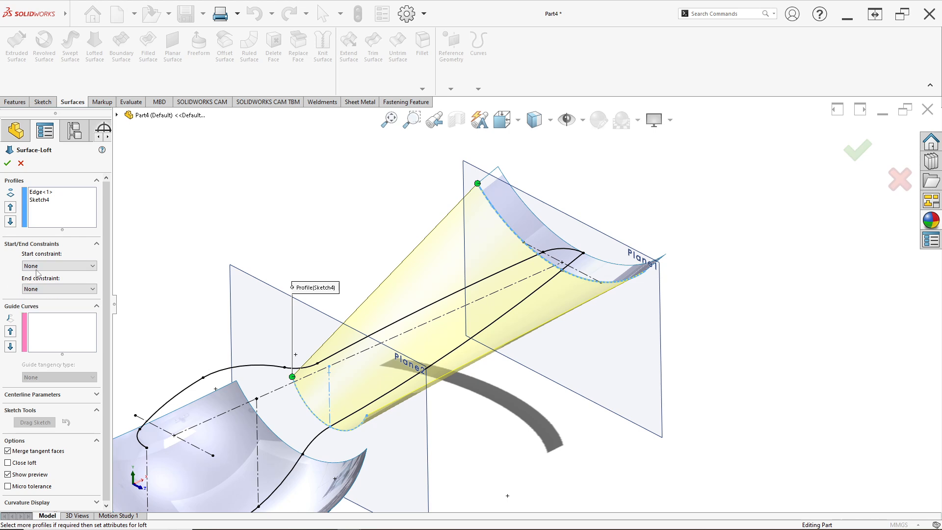
pyautogui.click(59, 265)
pyautogui.click(63, 275)
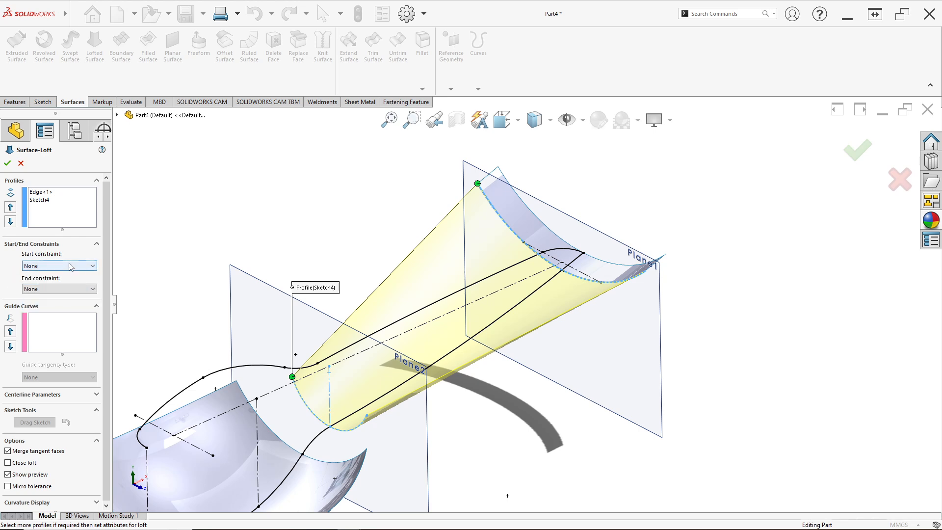
# Set the loft's start constraint to Tangency To Face with end constraint None, and create it using the lower Front Plane curve as guide.
pyautogui.click(72, 265)
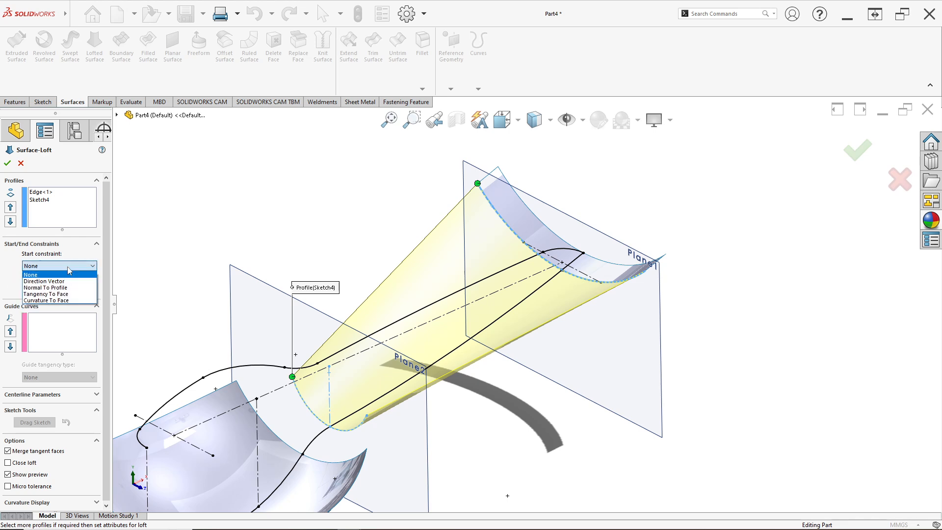
pyautogui.click(57, 295)
pyautogui.click(72, 312)
pyautogui.click(64, 320)
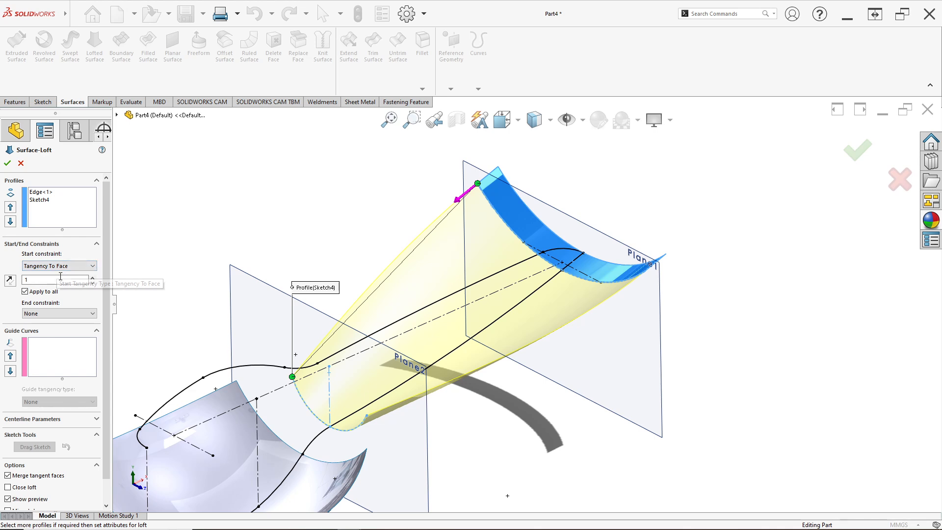
pyautogui.click(42, 355)
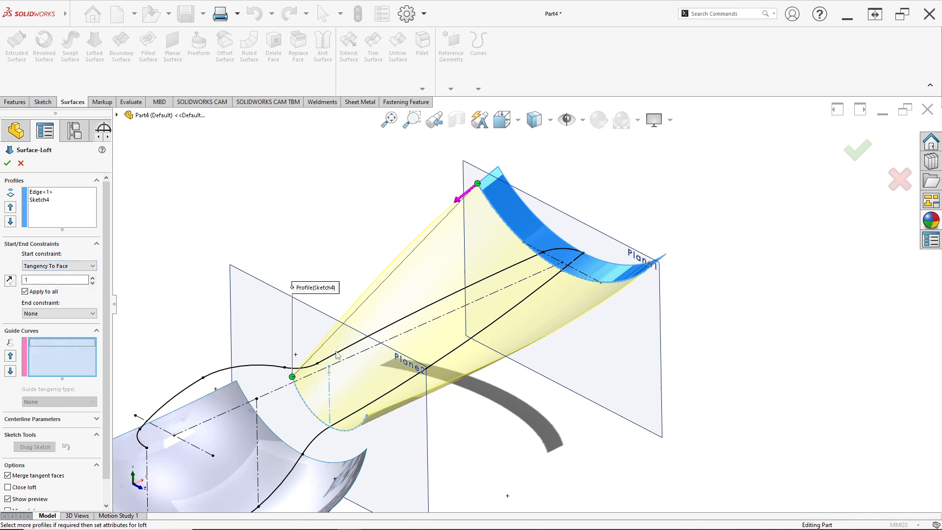
pyautogui.click(452, 357)
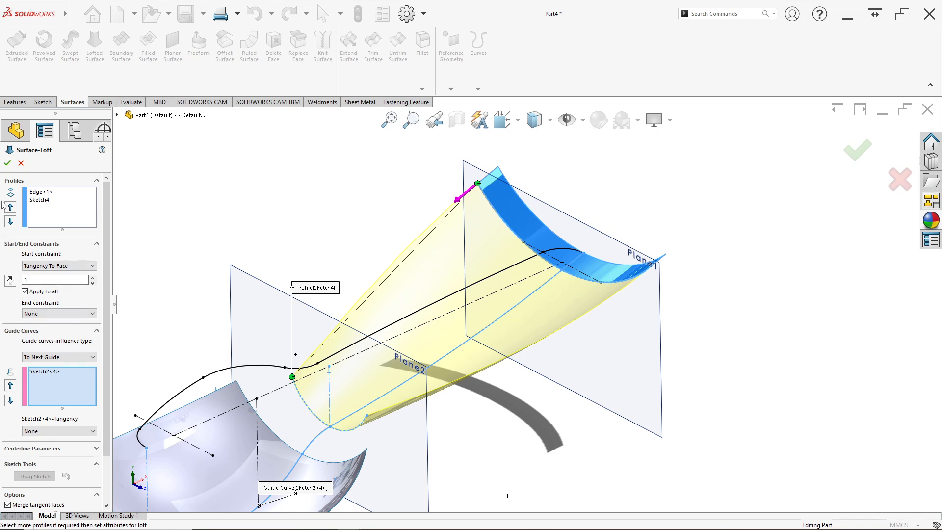
pyautogui.click(7, 163)
# Start another lofted surface with only the handle surface's narrow edge at Plane2 and the facing bowl surface edge as profiles.
pyautogui.moveTo(464, 300); pyautogui.dragTo(464, 340, button='middle')
pyautogui.scroll(2, 366, 349)
pyautogui.scroll(-2, 362, 350)
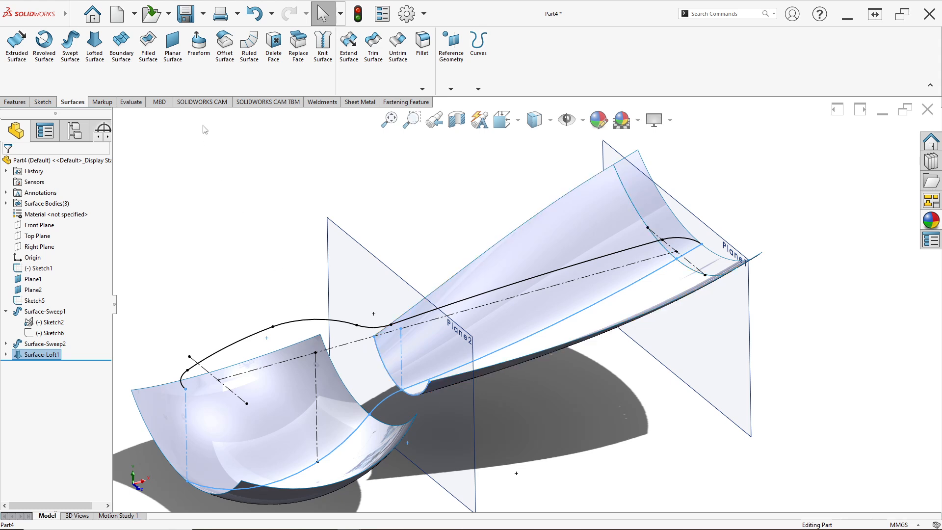
pyautogui.click(93, 67)
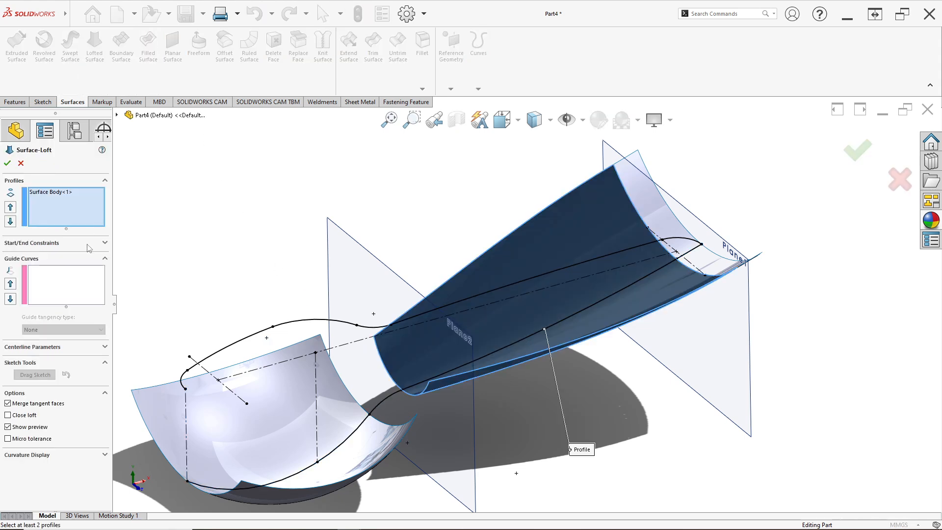
pyautogui.rightClick(69, 205)
pyautogui.click(91, 209)
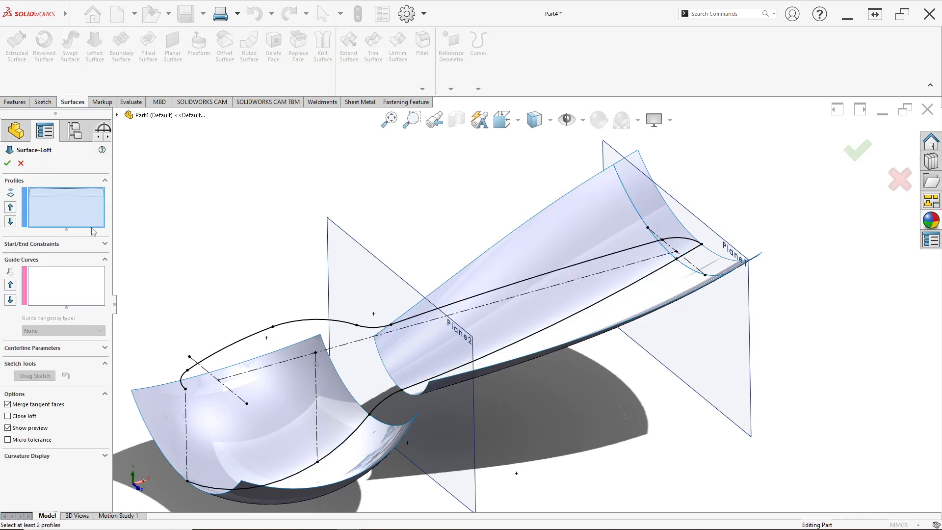
pyautogui.click(379, 368)
pyautogui.scroll(-2, 322, 354)
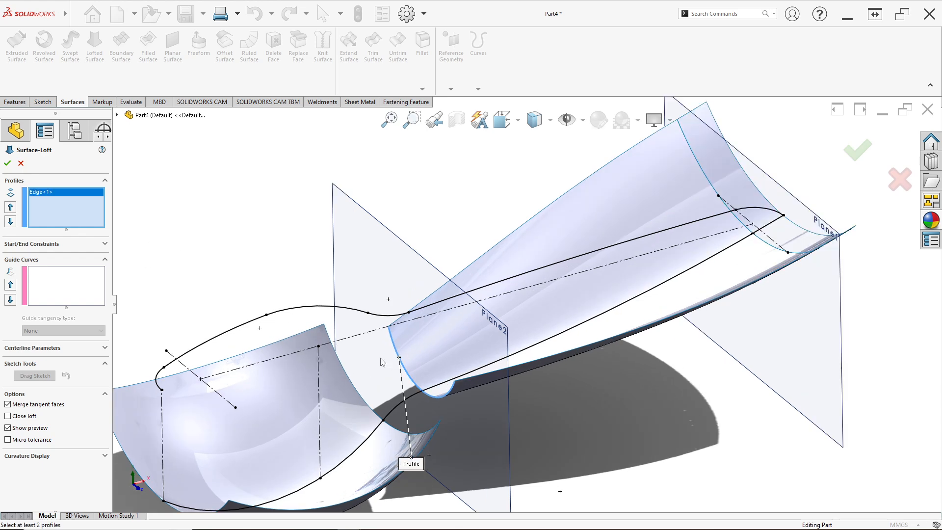
pyautogui.click(362, 395)
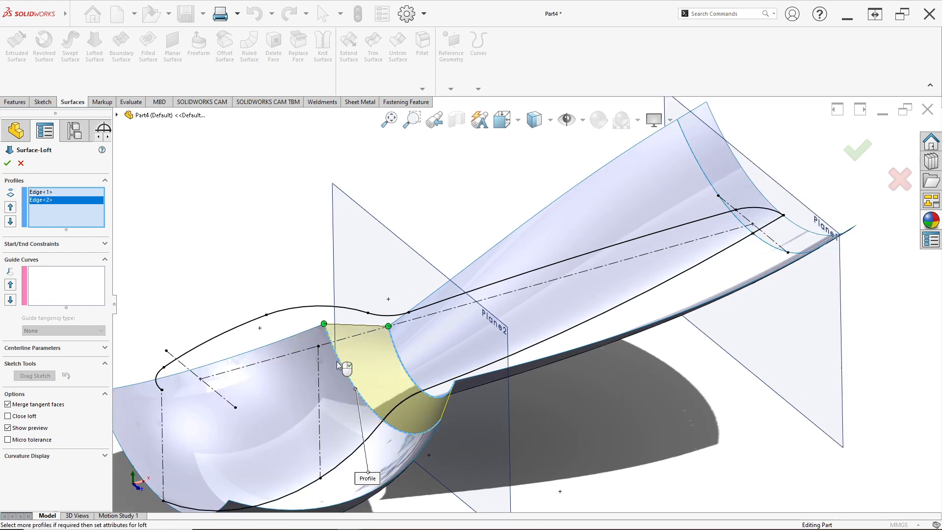
# Set both the start and end constraints of the bowl-to-handle loft to Tangency To Face.
pyautogui.click(71, 243)
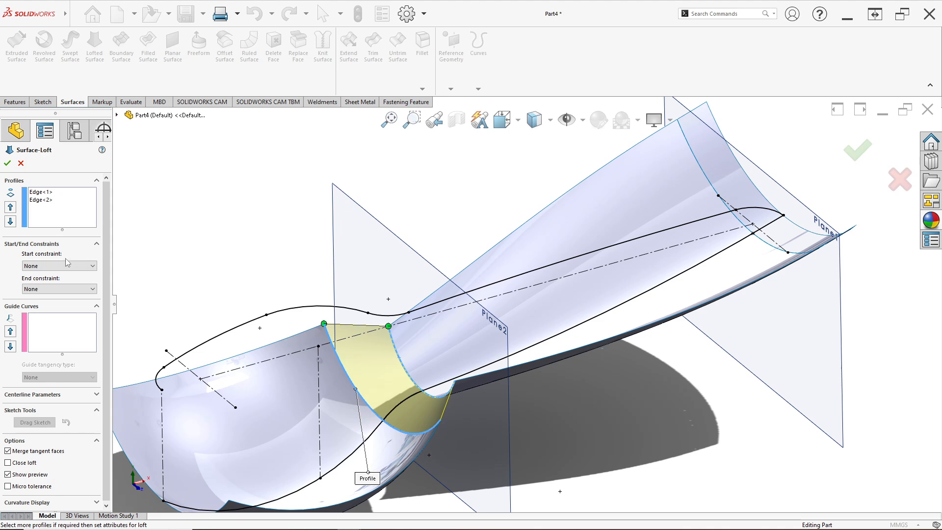
pyautogui.click(66, 265)
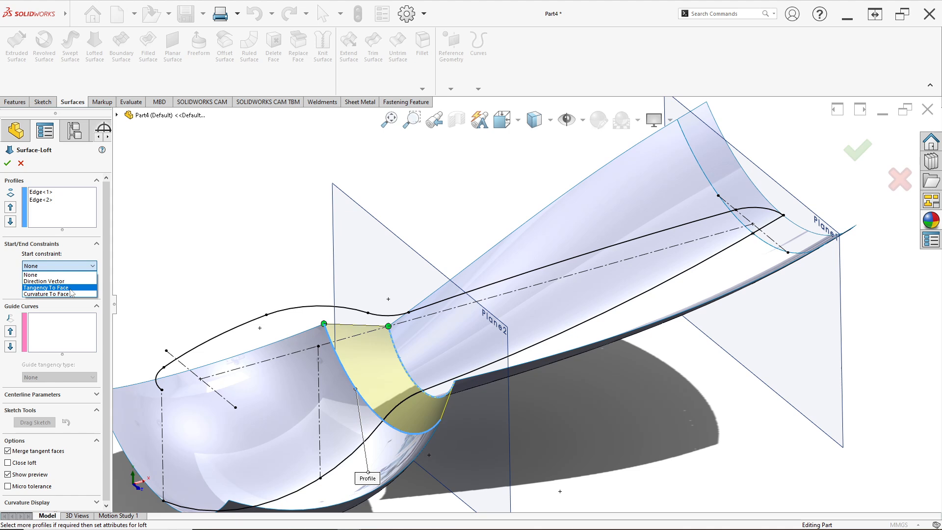
pyautogui.click(69, 288)
pyautogui.click(88, 317)
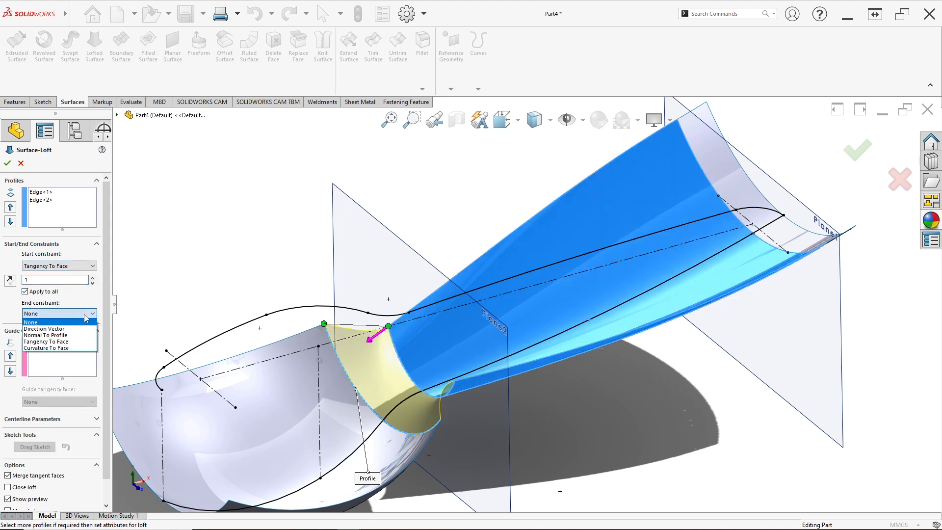
pyautogui.click(72, 345)
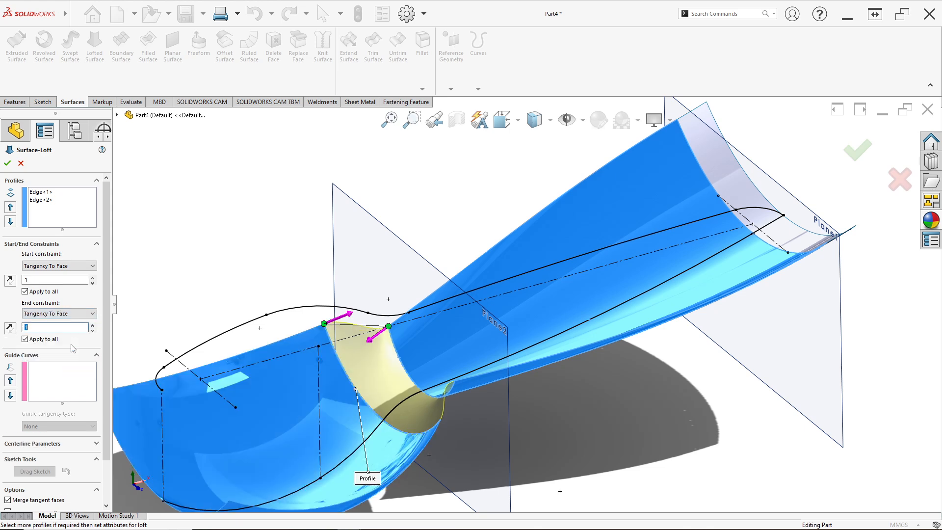
# Use the lower Front Plane curve across the gap as the guide curve and create the bowl-to-handle loft.
pyautogui.click(66, 377)
pyautogui.scroll(-2, 397, 360)
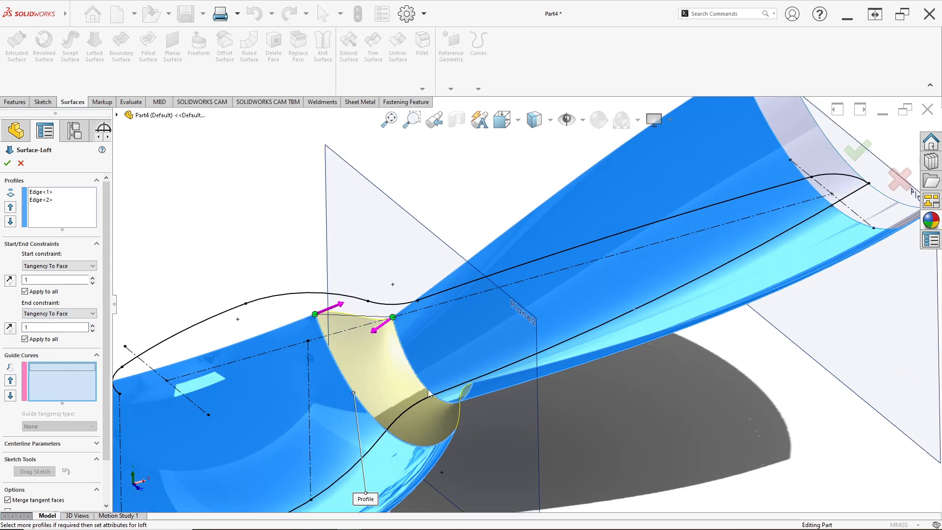
pyautogui.click(443, 396)
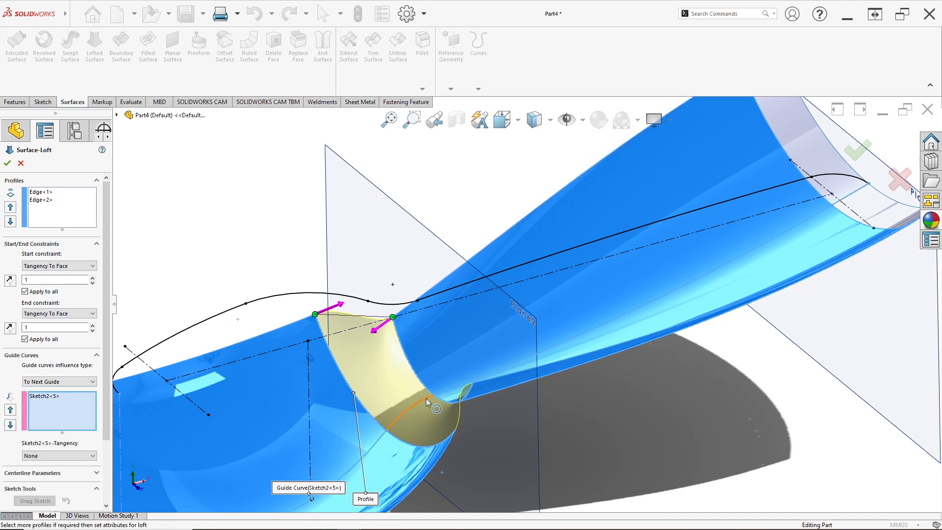
pyautogui.click(7, 163)
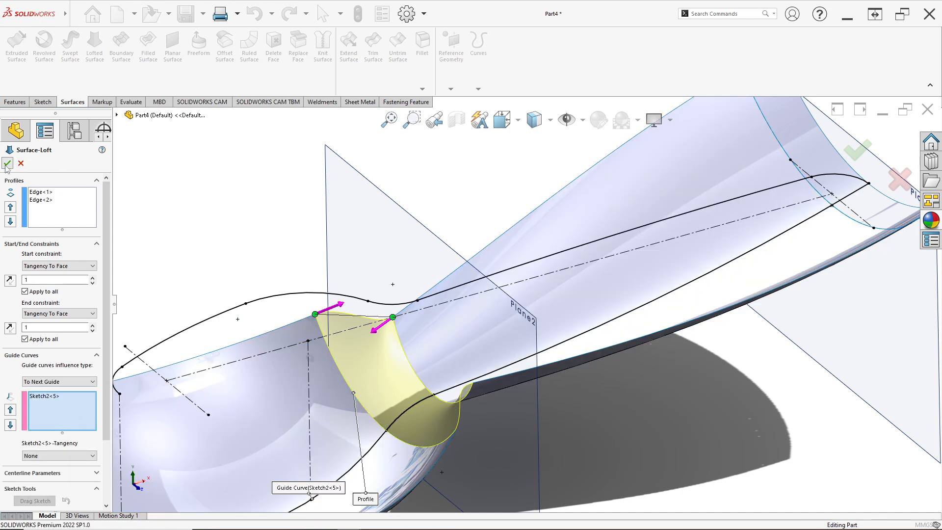
# Knit the handle-end sweep, handle loft, bowl-to-handle loft and bowl sweep into a single surface.
pyautogui.press('f')
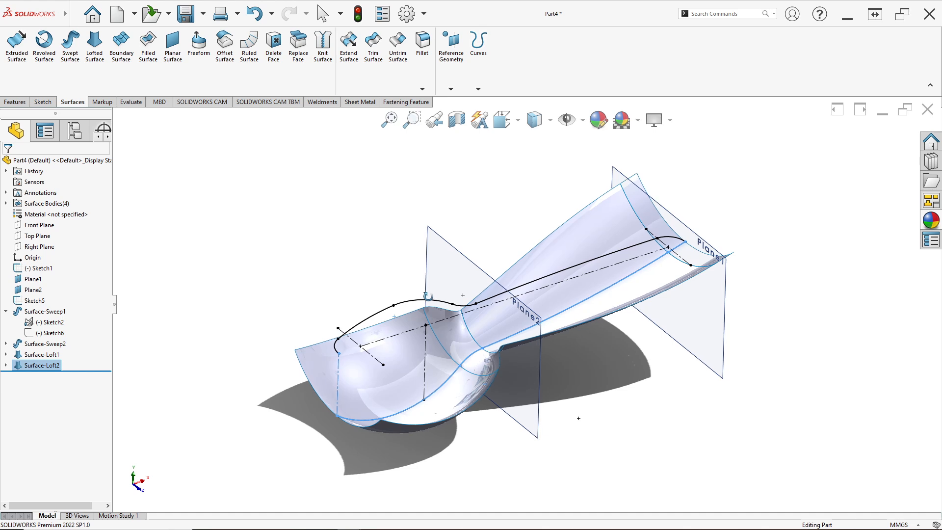
pyautogui.moveTo(428, 297); pyautogui.dragTo(431, 294, button='middle')
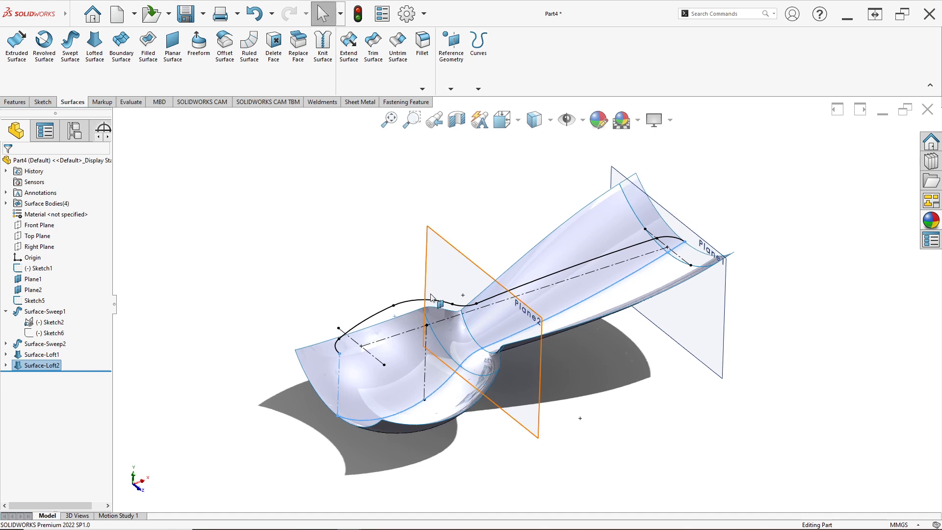
pyautogui.scroll(-3, 546, 295)
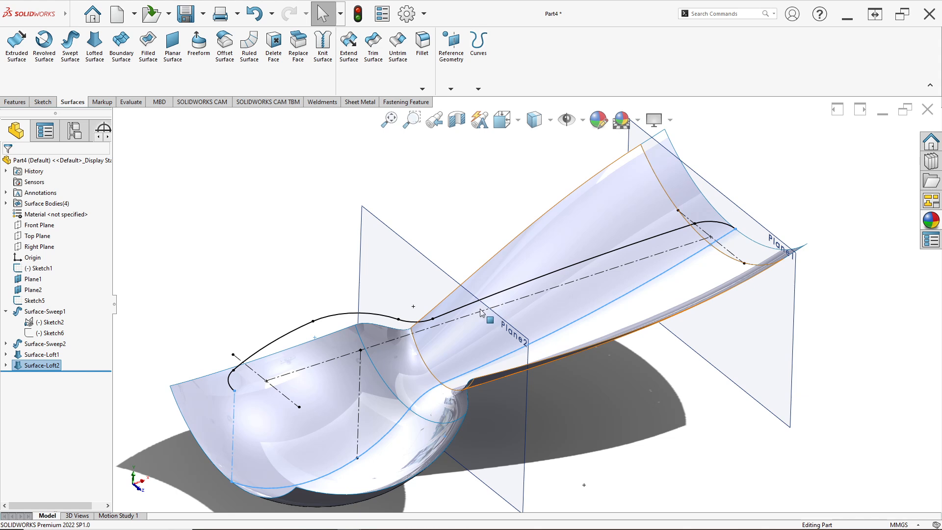
pyautogui.click(328, 85)
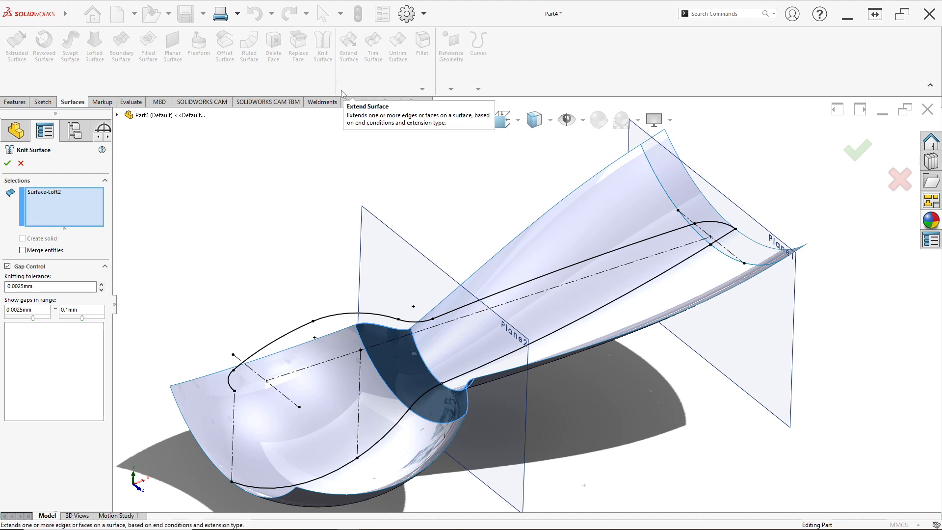
pyautogui.moveTo(536, 128)
pyautogui.mouseDown(button='middle')
pyautogui.moveTo(553, 138)
pyautogui.moveTo(535, 122)
pyautogui.moveTo(539, 137)
pyautogui.mouseUp(button='middle')
pyautogui.scroll(3, 558, 233)
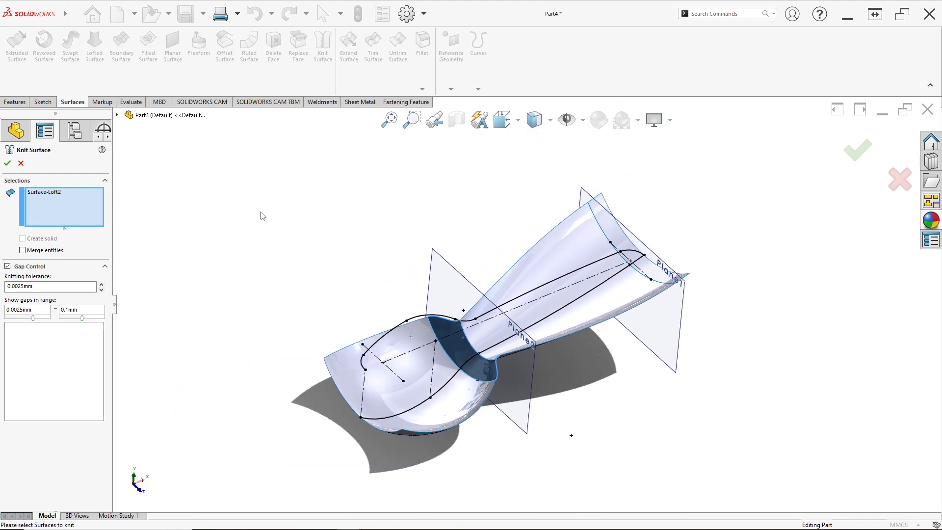
pyautogui.rightClick(78, 213)
pyautogui.click(90, 215)
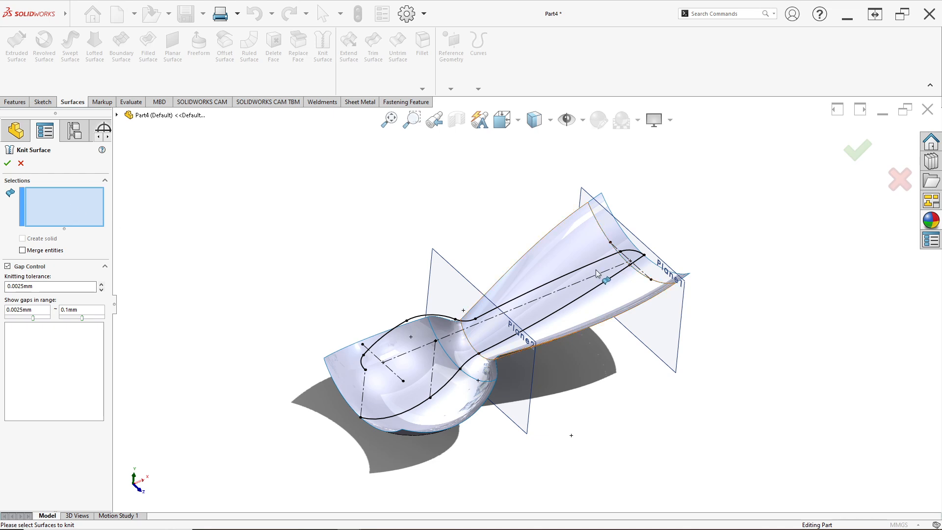
pyautogui.scroll(-3, 597, 273)
pyautogui.click(591, 246)
pyautogui.click(550, 277)
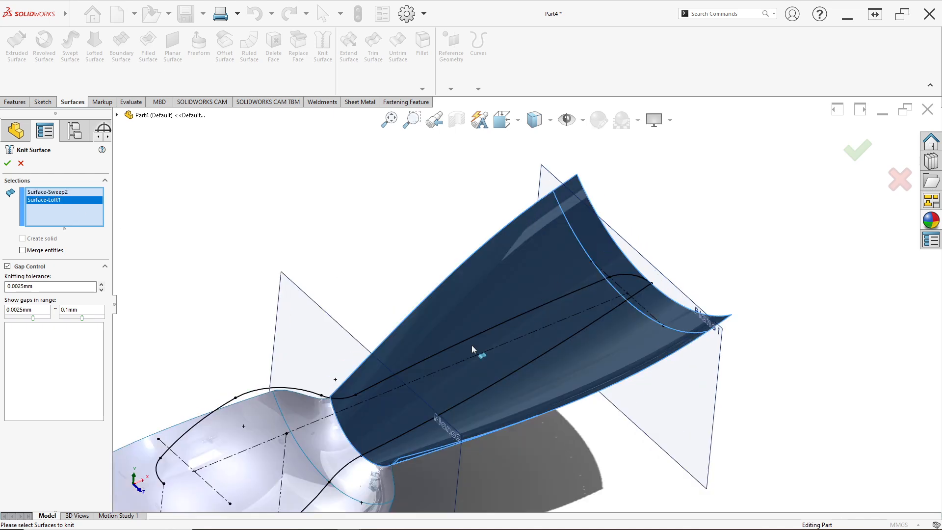
pyautogui.scroll(3, 399, 401)
pyautogui.scroll(-3, 408, 390)
pyautogui.click(408, 390)
pyautogui.click(346, 415)
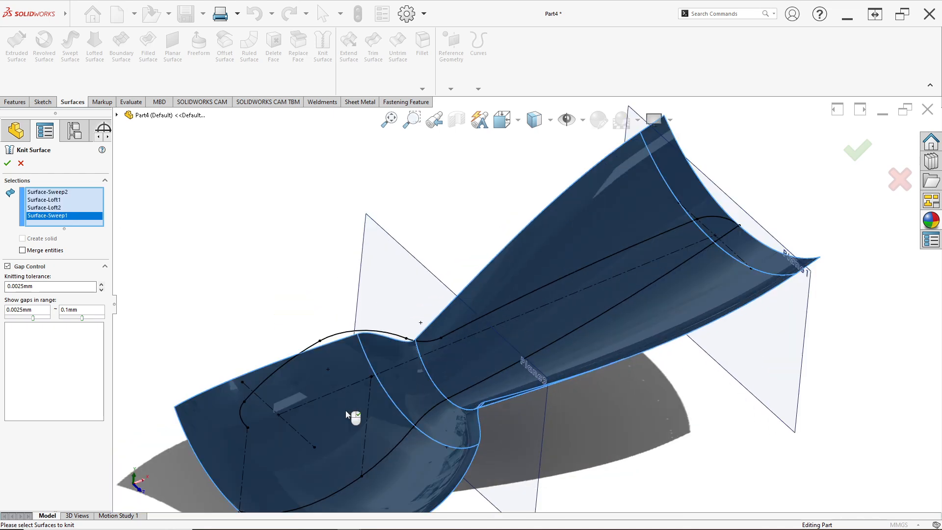
pyautogui.click(8, 163)
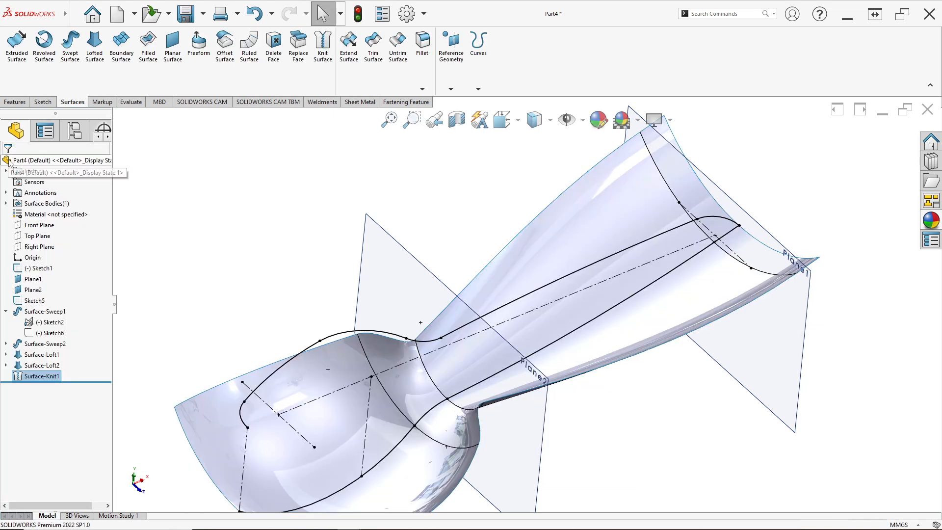
# Trim the knitted surface with the Front Plane as standard trim tool, removing the half in front of the plane.
pyautogui.scroll(3, 532, 316)
pyautogui.scroll(3, 511, 333)
pyautogui.scroll(-3, 510, 329)
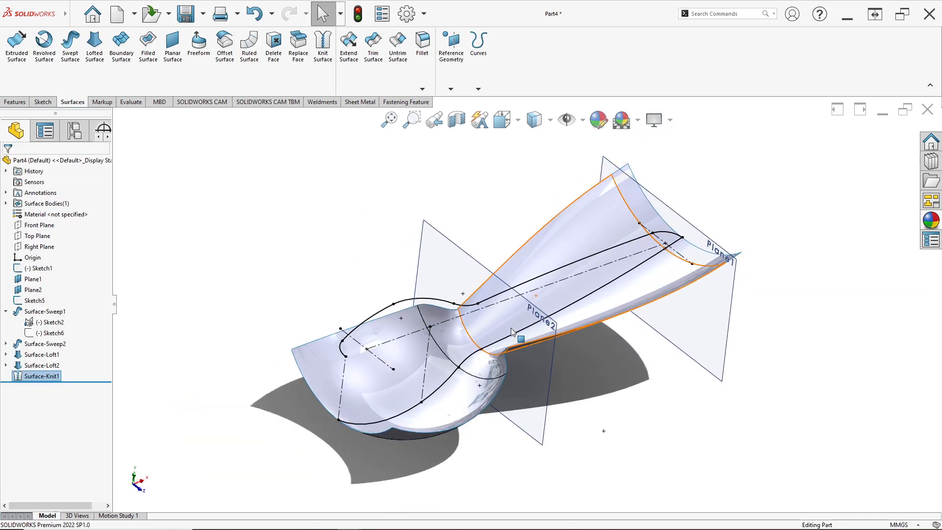
pyautogui.scroll(2, 439, 300)
pyautogui.moveTo(439, 300); pyautogui.dragTo(432, 284, button='middle')
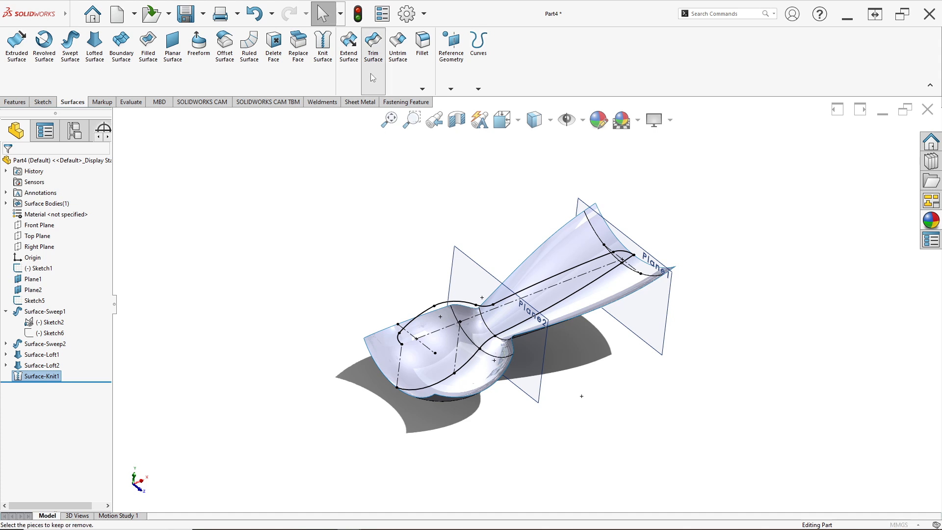
pyautogui.click(371, 58)
pyautogui.rightClick(55, 241)
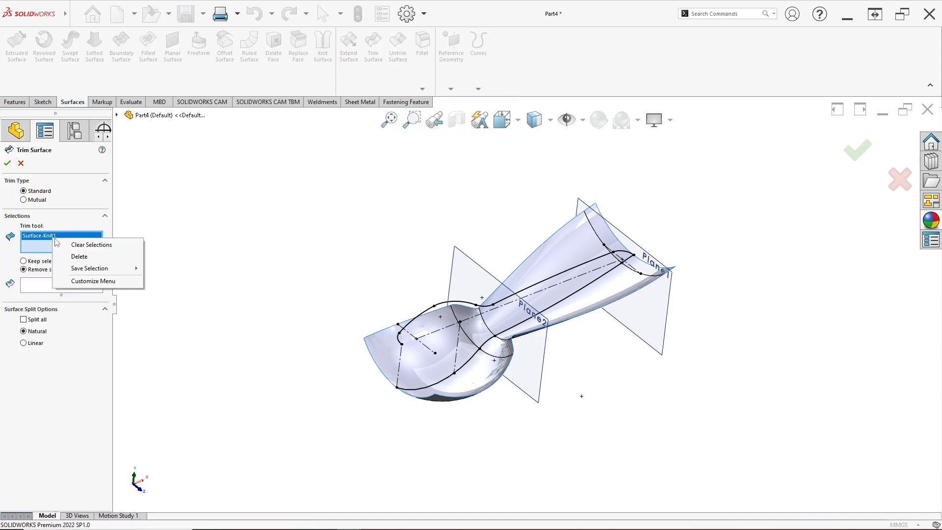
pyautogui.click(76, 248)
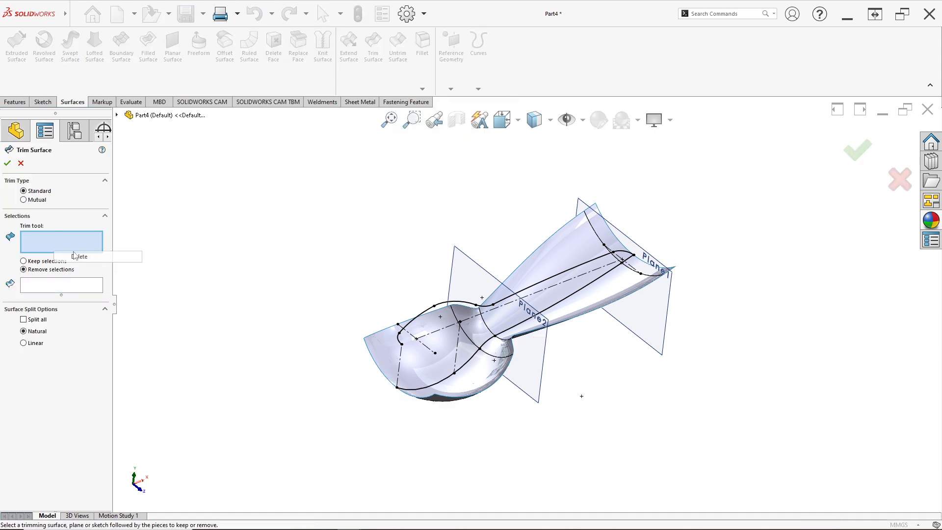
pyautogui.scroll(-3, 420, 245)
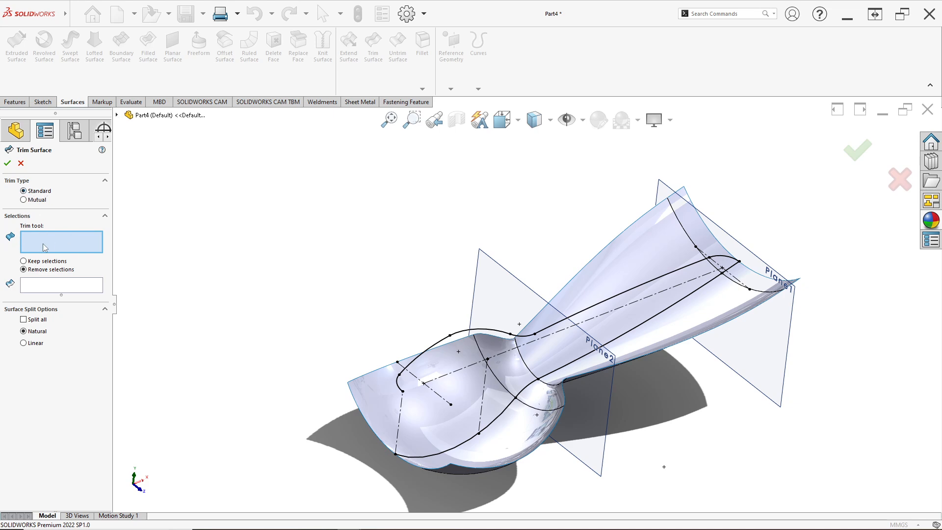
pyautogui.click(118, 116)
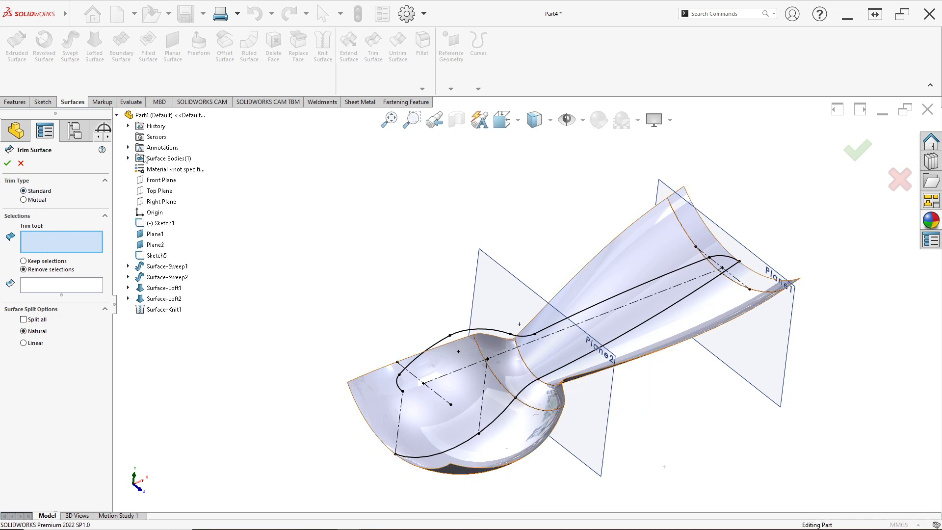
pyautogui.click(161, 180)
pyautogui.scroll(-2, 662, 387)
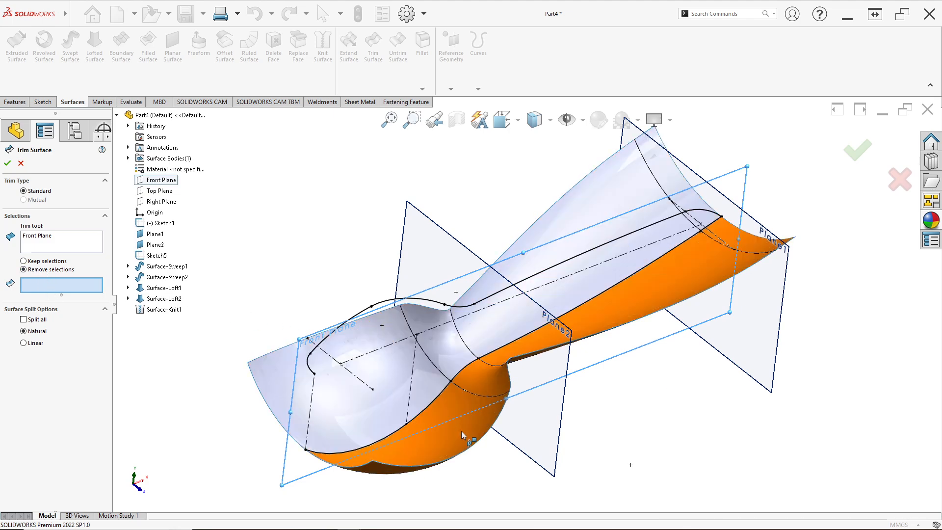
pyautogui.click(462, 431)
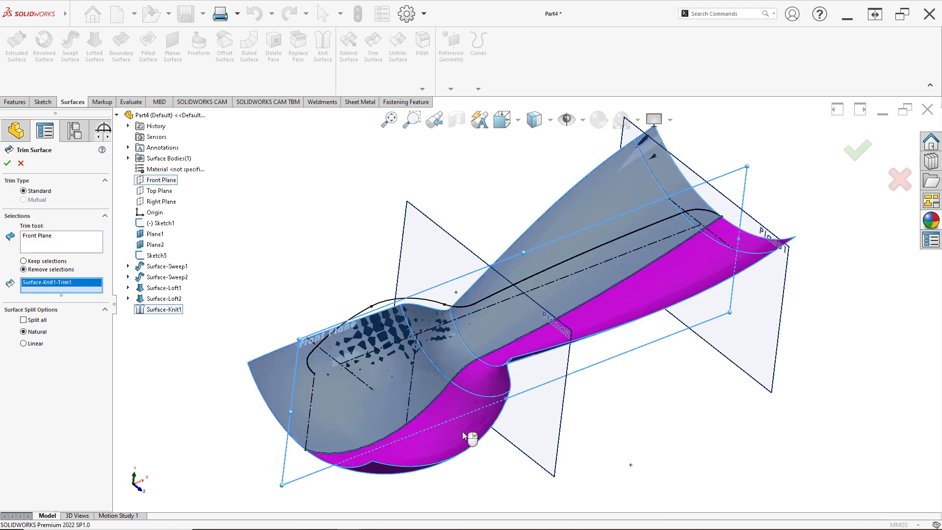
pyautogui.click(9, 163)
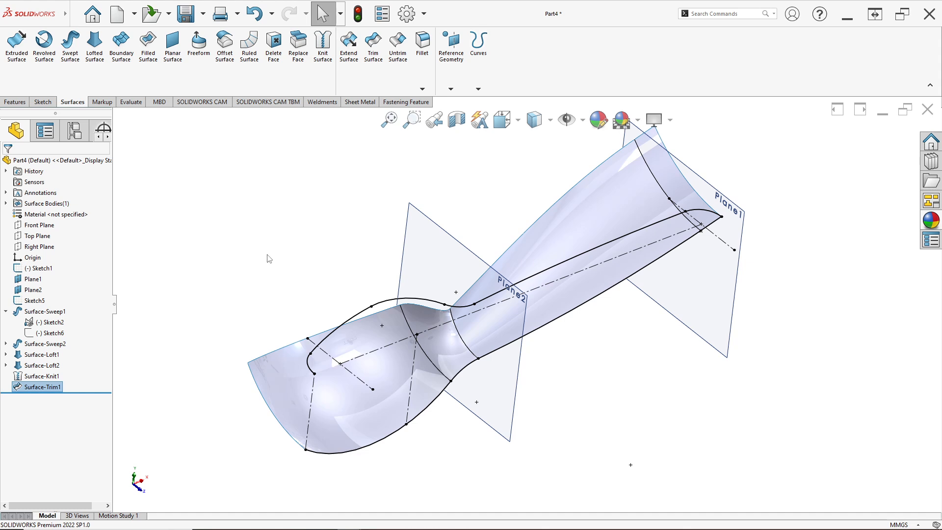
# Extrude the Sketch1 outline curve as a surface in the reversed direction, using Up To Surface with the trimmed spoon surface.
pyautogui.click(21, 80)
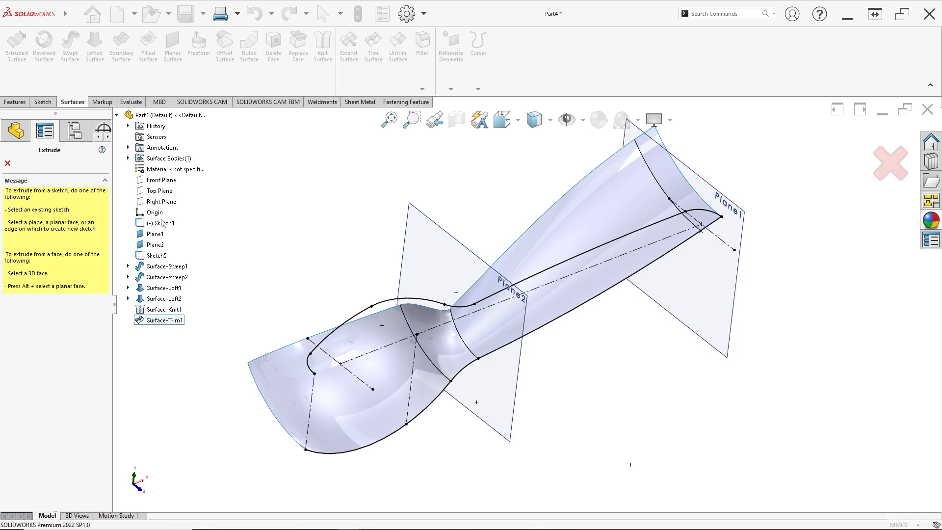
pyautogui.click(386, 305)
pyautogui.scroll(-2, 394, 308)
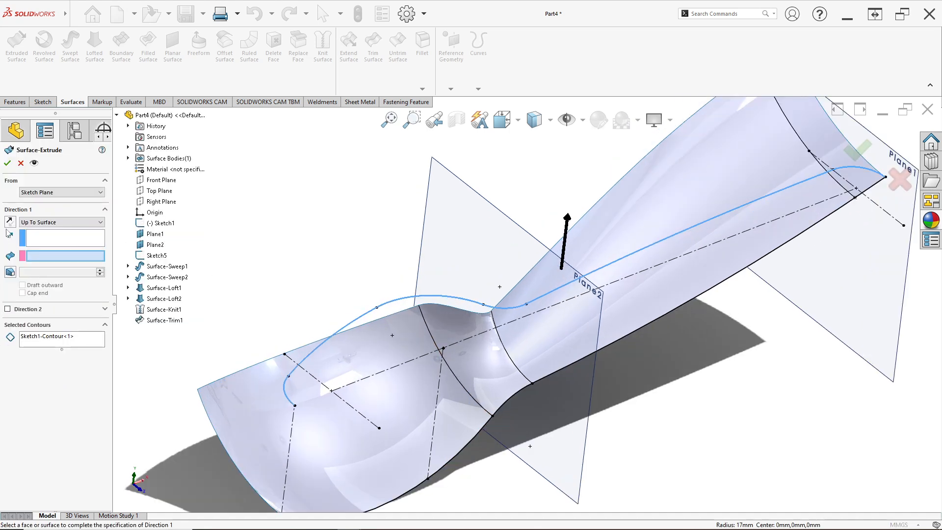
pyautogui.click(29, 222)
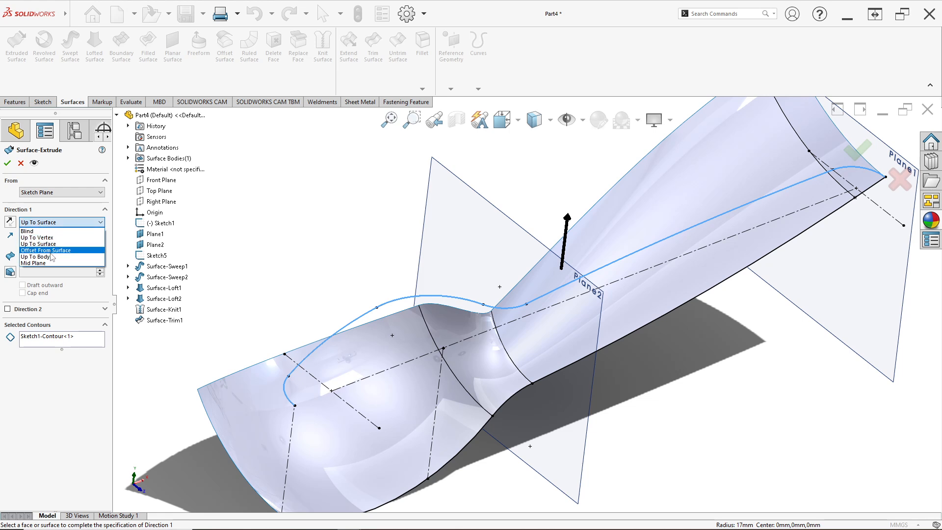
pyautogui.click(50, 244)
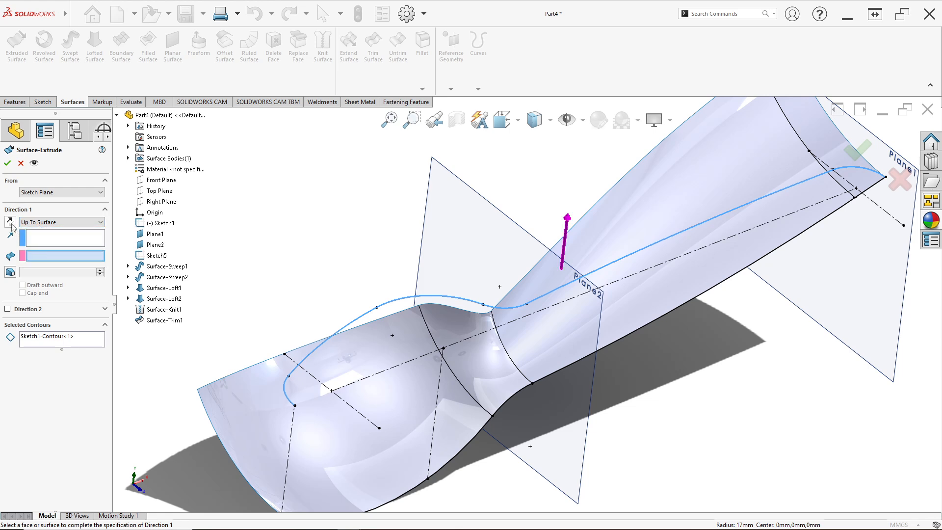
pyautogui.click(11, 224)
pyautogui.click(40, 260)
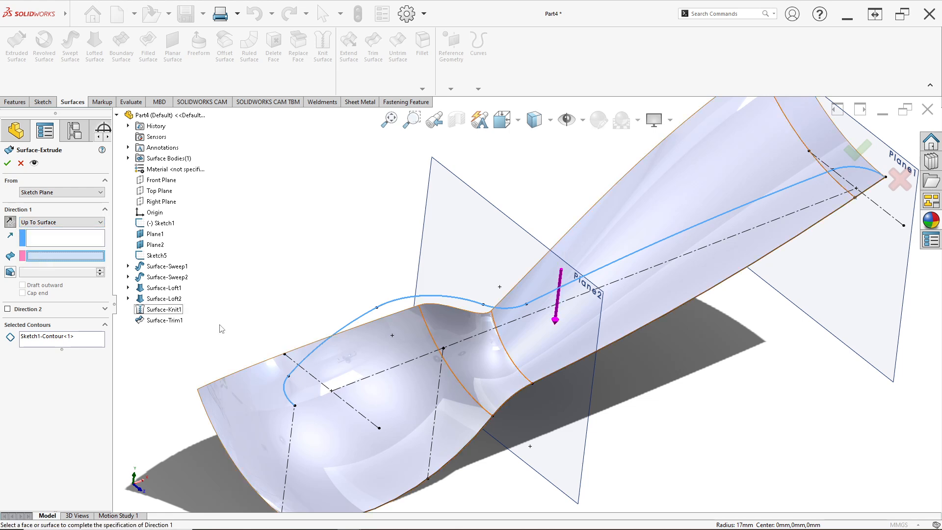
pyautogui.click(464, 420)
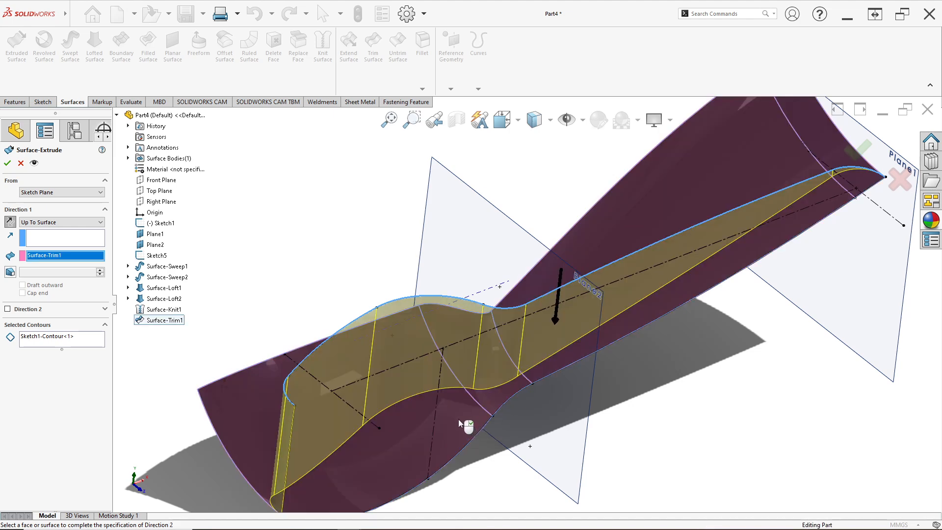
pyautogui.click(8, 166)
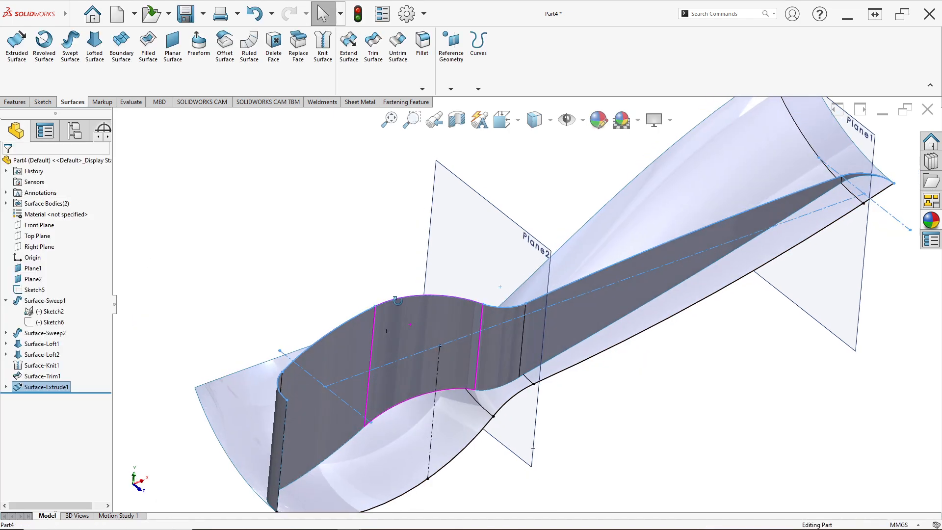
# Trim the remaining spoon surface with the extruded outline surface, removing the portion outside the outline.
pyautogui.moveTo(426, 328); pyautogui.dragTo(408, 293, button='middle')
pyautogui.click(374, 267)
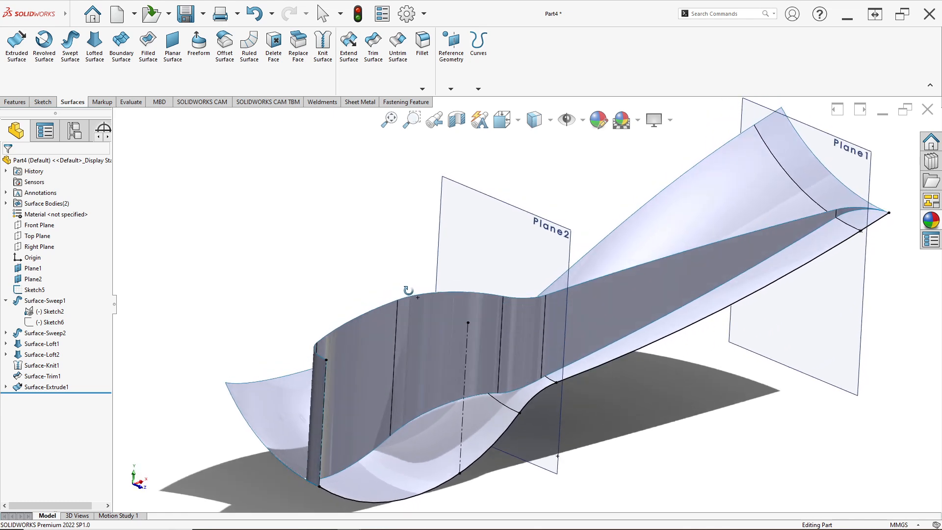
pyautogui.scroll(2, 403, 337)
pyautogui.scroll(-1, 420, 349)
pyautogui.moveTo(423, 355)
pyautogui.mouseDown(button='middle')
pyautogui.moveTo(422, 333)
pyautogui.moveTo(437, 344)
pyautogui.mouseUp(button='middle')
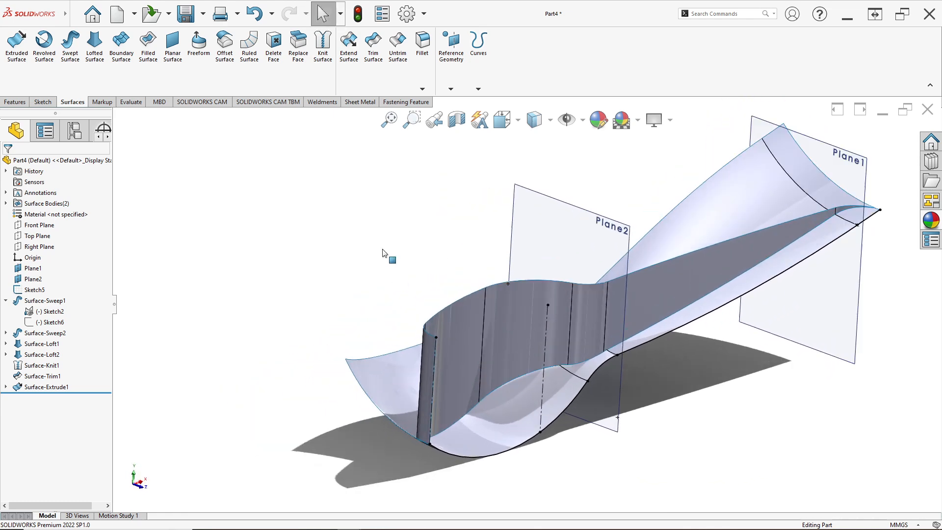
pyautogui.click(375, 82)
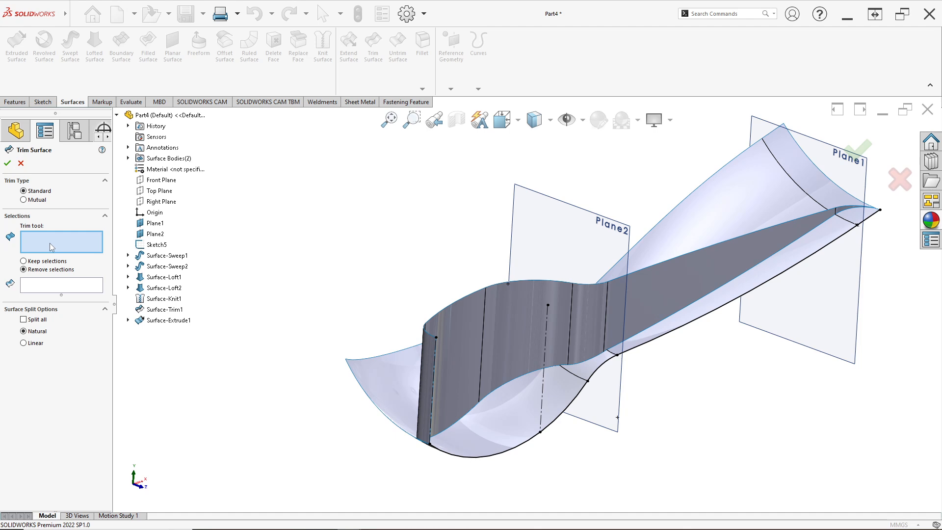
pyautogui.scroll(-3, 421, 324)
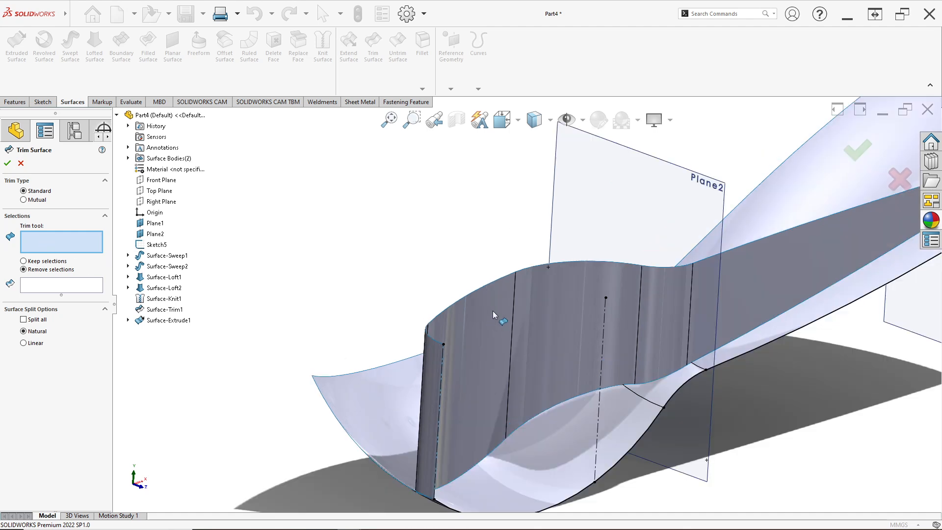
pyautogui.click(487, 305)
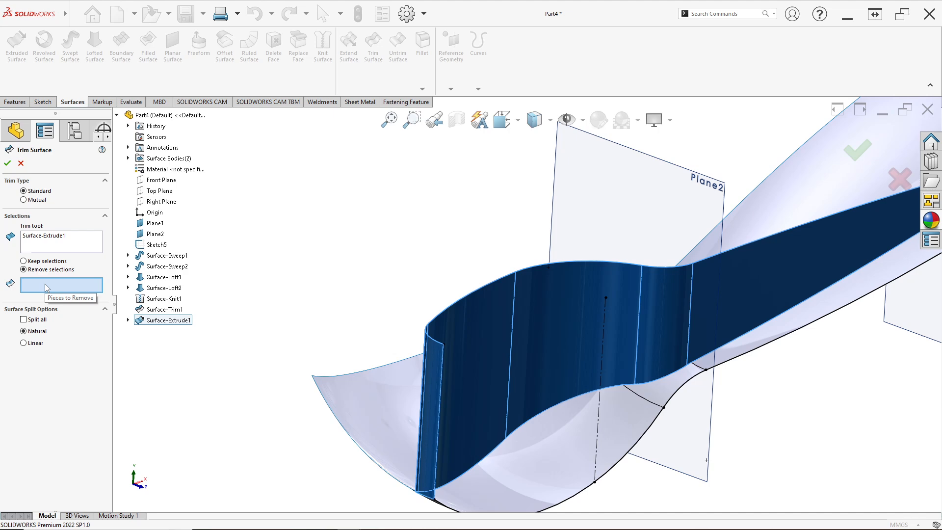
pyautogui.moveTo(244, 319); pyautogui.dragTo(541, 351, button='middle')
pyautogui.click(569, 377)
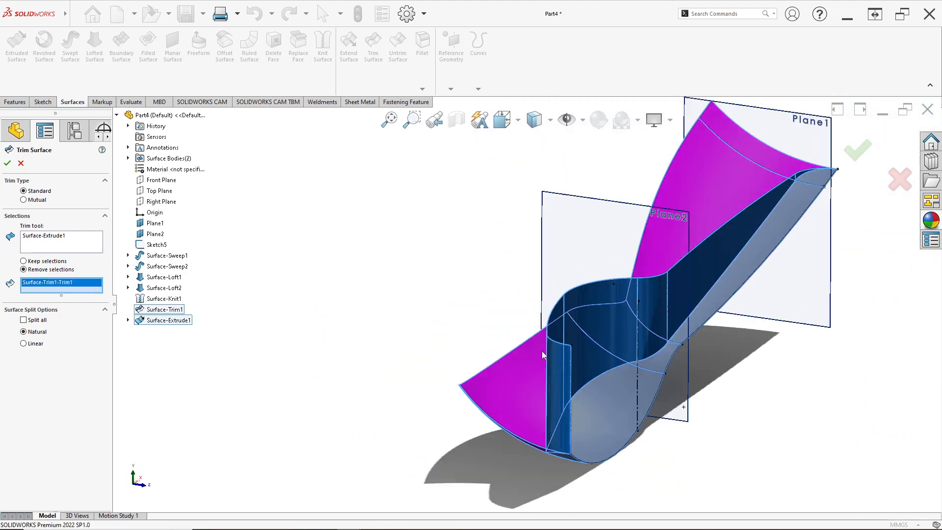
pyautogui.click(8, 164)
# Hide all planes, sketches and other reference items in the view.
pyautogui.moveTo(593, 338); pyautogui.dragTo(621, 337, button='middle')
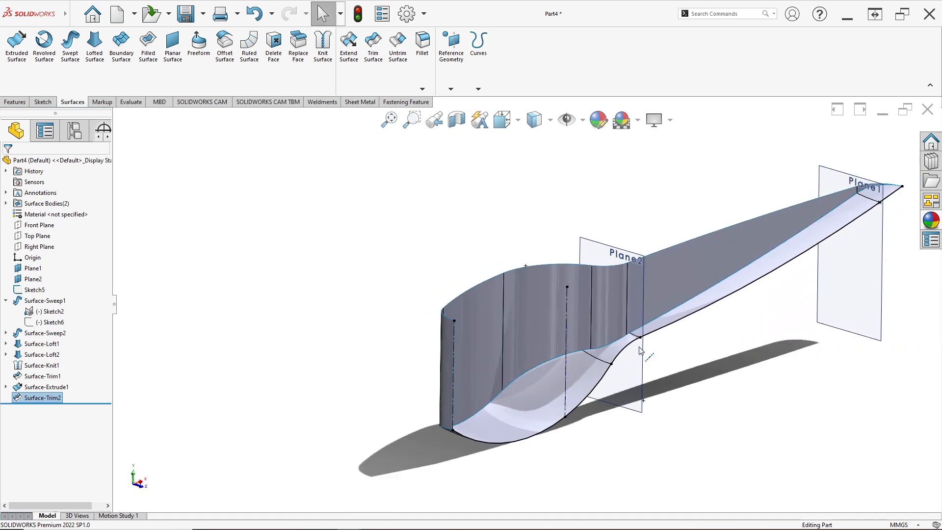
pyautogui.scroll(2, 666, 369)
pyautogui.scroll(-1, 675, 370)
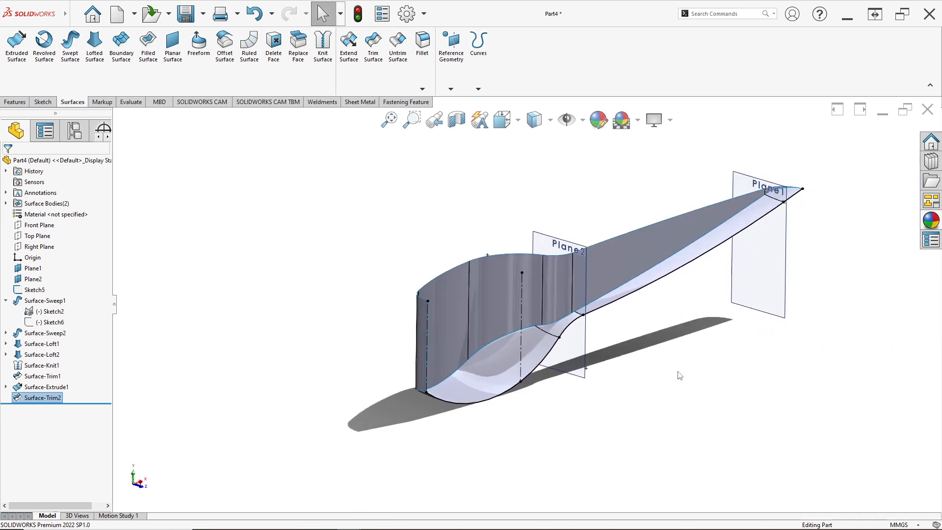
pyautogui.scroll(-4, 679, 375)
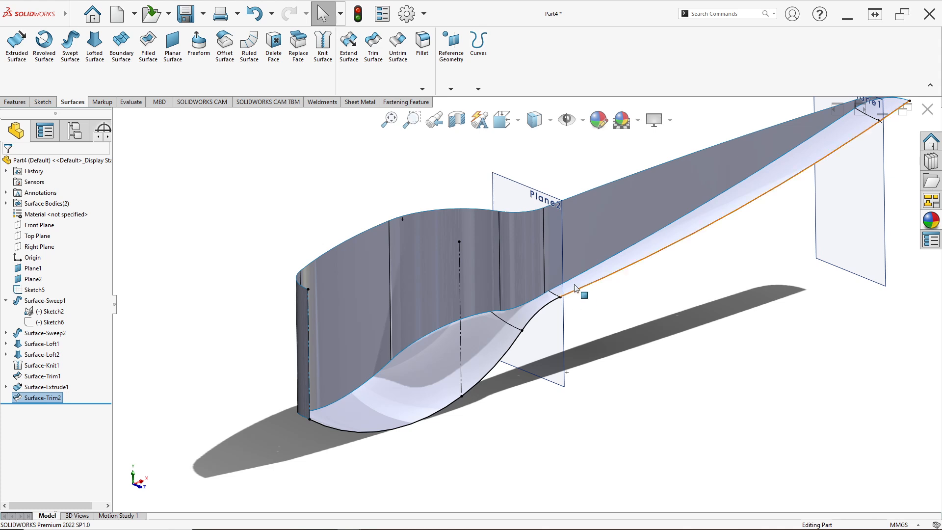
pyautogui.scroll(1, 519, 304)
pyautogui.click(566, 120)
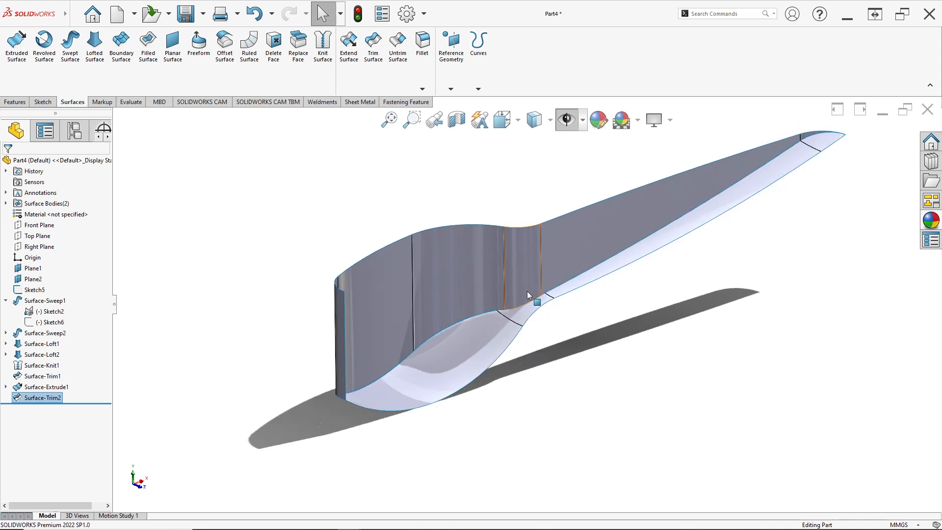
# Thicken the trimmed spoon surface into a solid on both sides, with a thickness of 0.7 mm.
pyautogui.scroll(-1, 503, 276)
pyautogui.scroll(1, 503, 278)
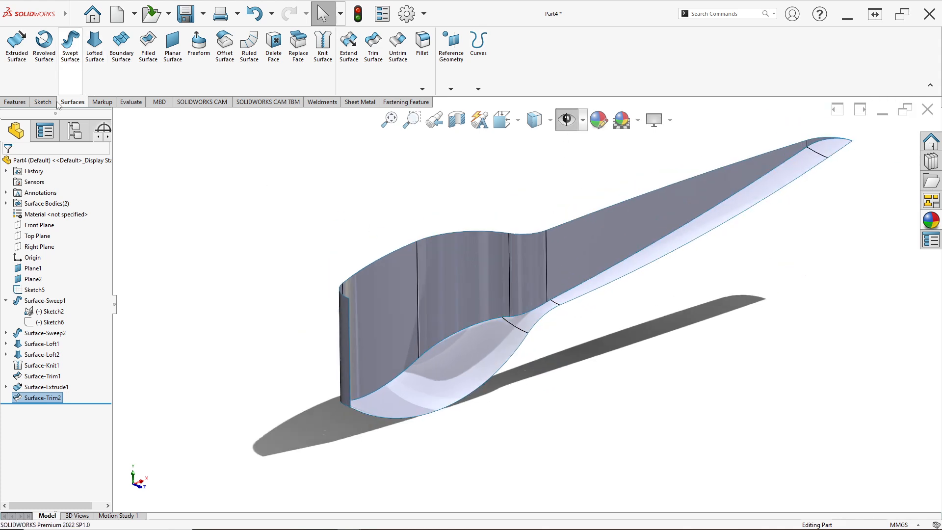
pyautogui.click(14, 103)
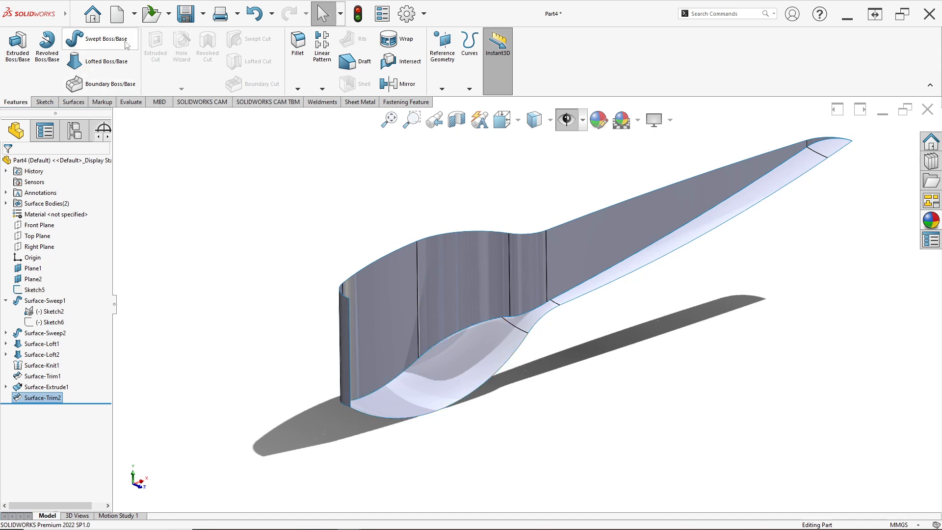
pyautogui.click(71, 19)
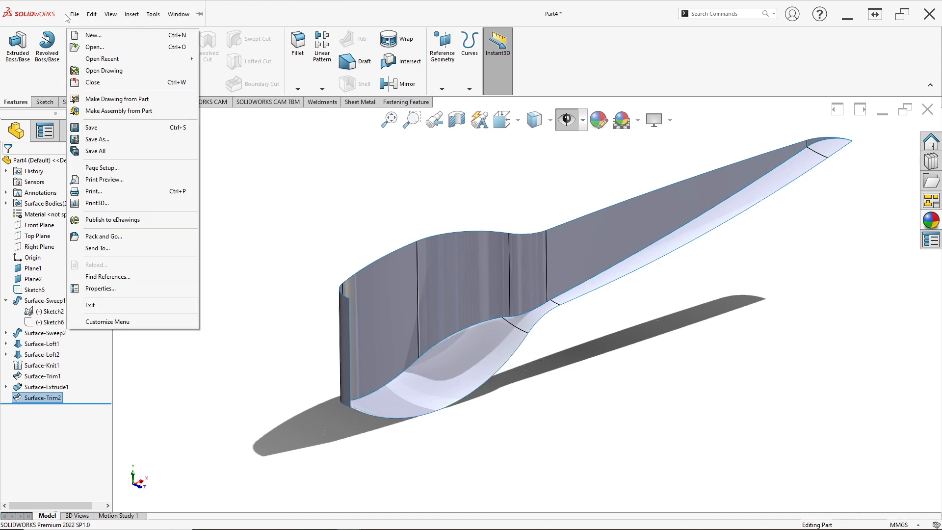
pyautogui.moveTo(127, 19)
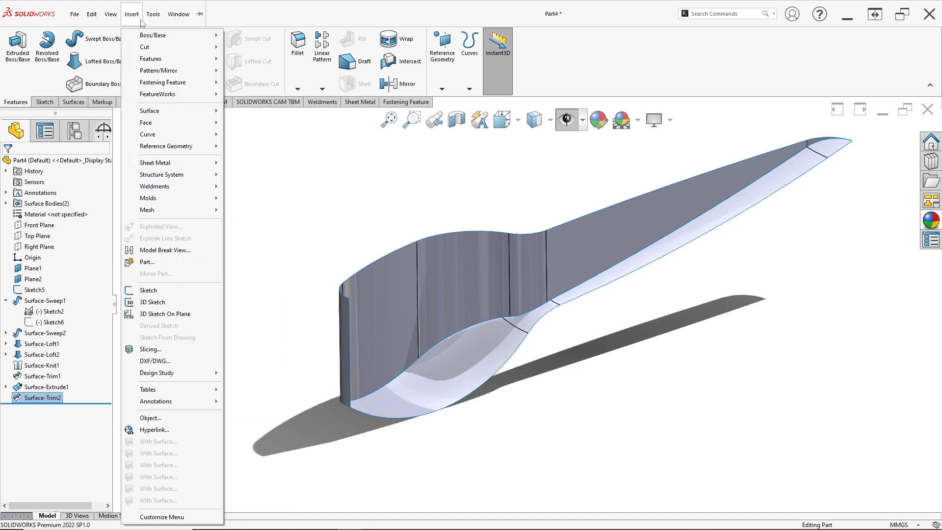
pyautogui.moveTo(148, 38)
pyautogui.click(250, 95)
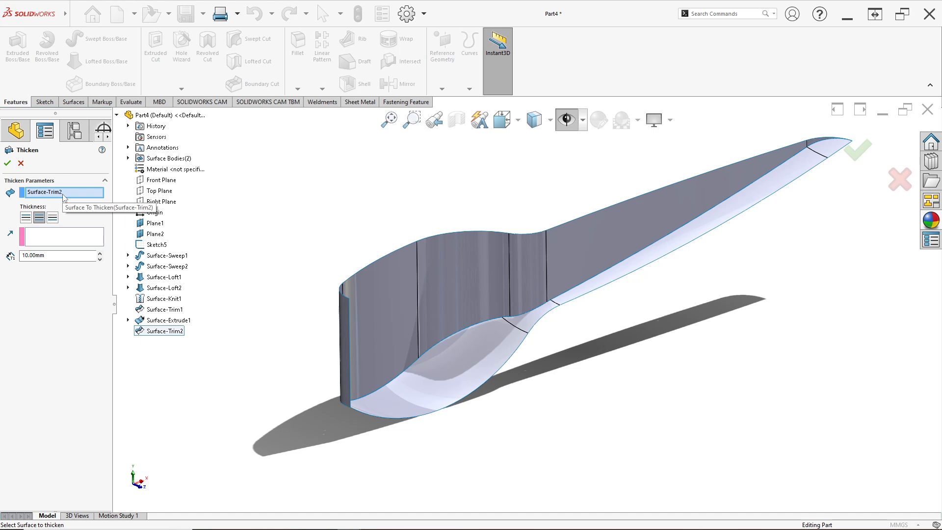
pyautogui.click(39, 218)
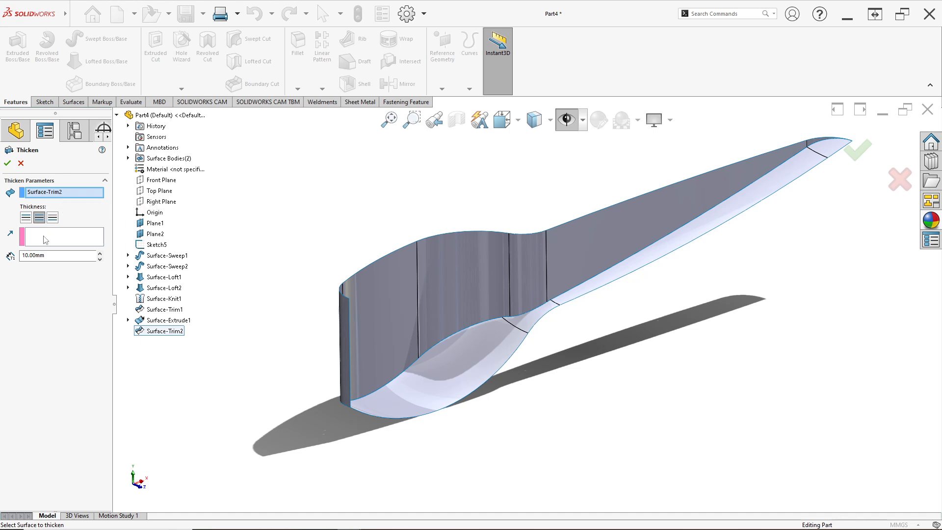
pyautogui.click(48, 239)
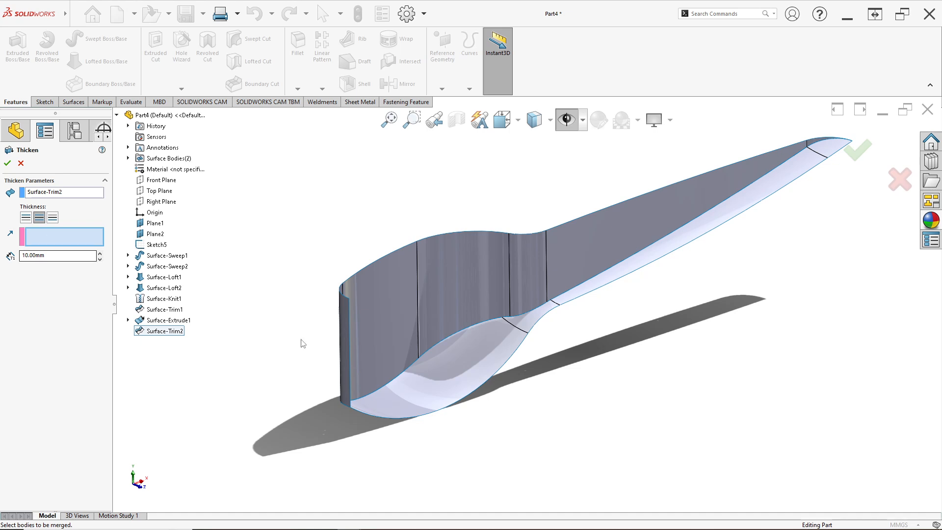
pyautogui.click(476, 381)
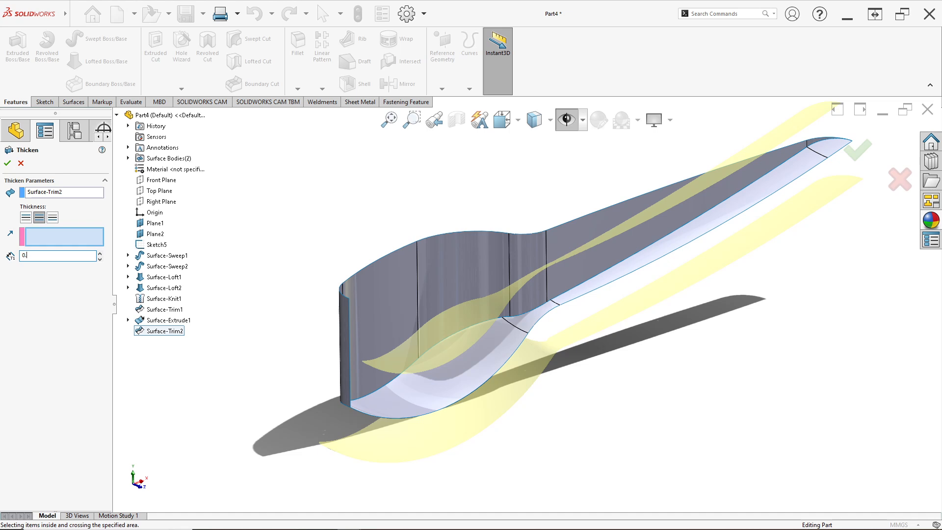
pyautogui.write('0.7')
pyautogui.press('Return')
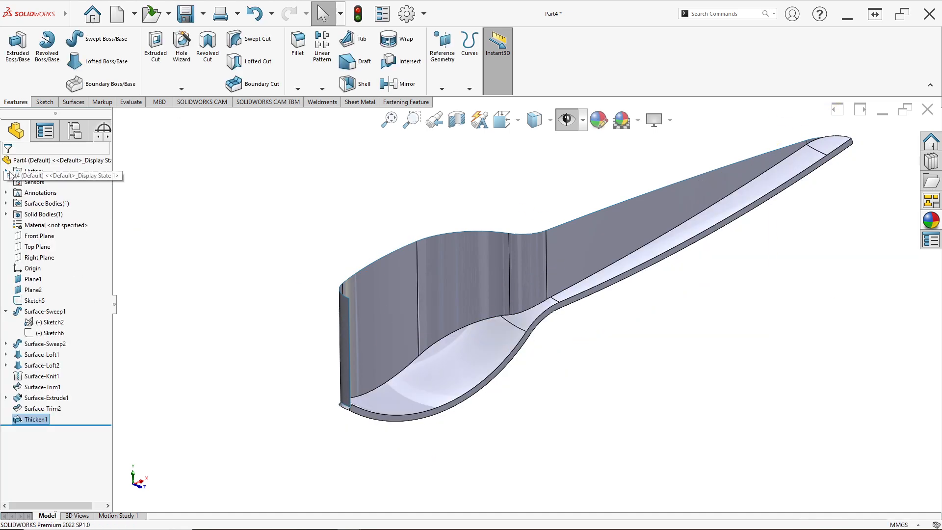
# Hide the extruded outline surface body standing along the edge of the spoon.
pyautogui.moveTo(421, 264); pyautogui.dragTo(391, 311, button='middle')
pyautogui.rightClick(387, 306)
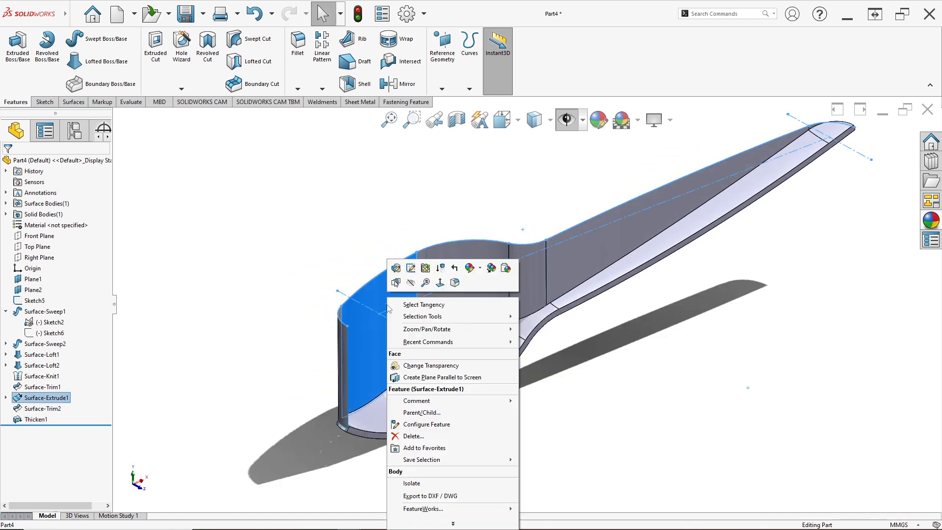
pyautogui.click(411, 282)
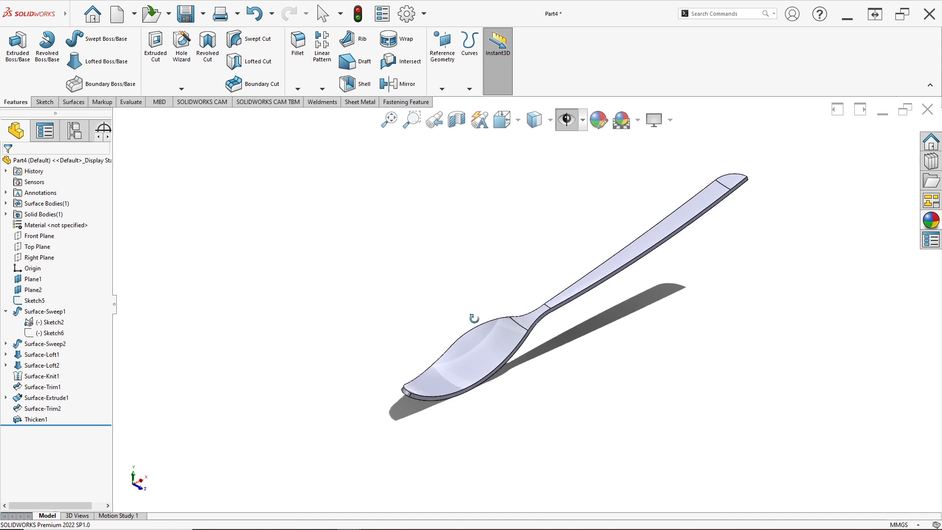
# Mirror the thickened half-spoon body about the Front Plane to complete the spoon.
pyautogui.moveTo(472, 317)
pyautogui.mouseDown(button='middle')
pyautogui.moveTo(525, 365)
pyautogui.moveTo(491, 325)
pyautogui.moveTo(557, 321)
pyautogui.moveTo(687, 290)
pyautogui.moveTo(507, 273)
pyautogui.moveTo(543, 314)
pyautogui.moveTo(549, 280)
pyautogui.moveTo(582, 271)
pyautogui.moveTo(553, 292)
pyautogui.moveTo(488, 303)
pyautogui.mouseUp(button='middle')
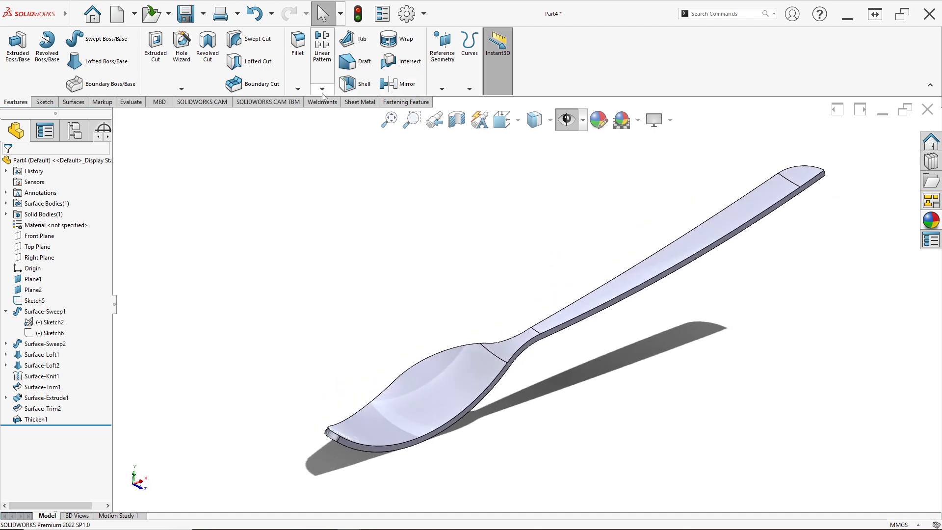
pyautogui.click(400, 84)
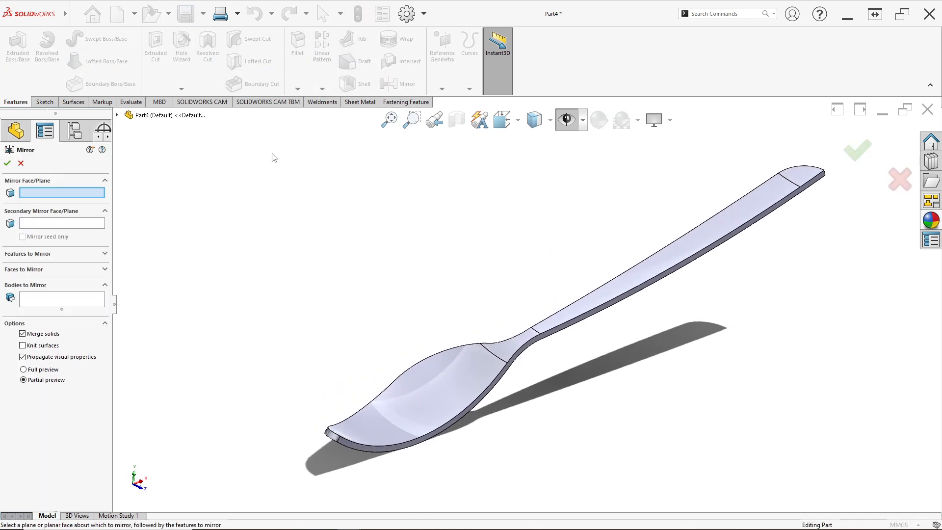
pyautogui.click(41, 302)
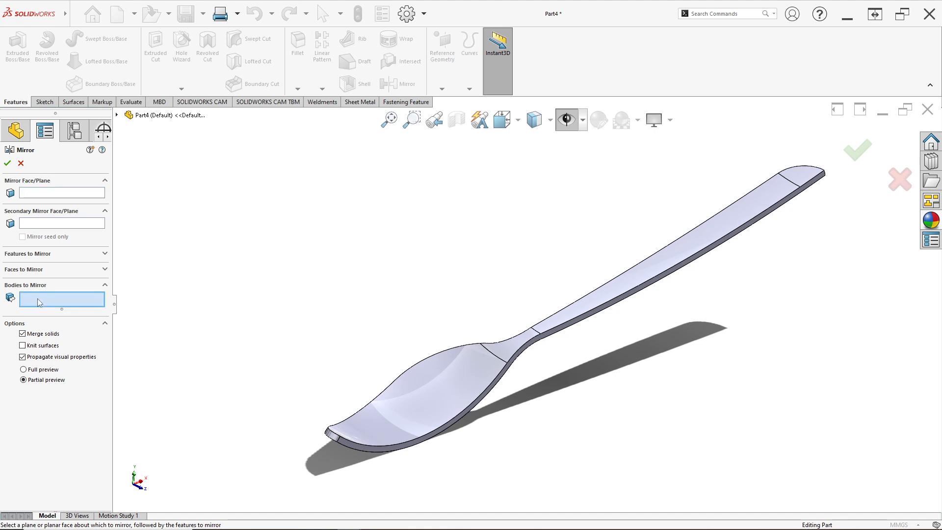
pyautogui.click(474, 404)
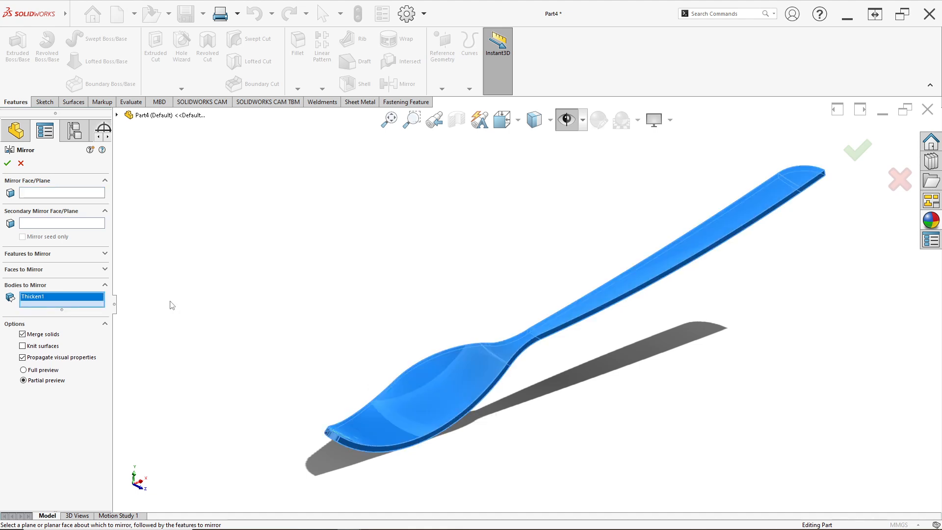
pyautogui.click(61, 195)
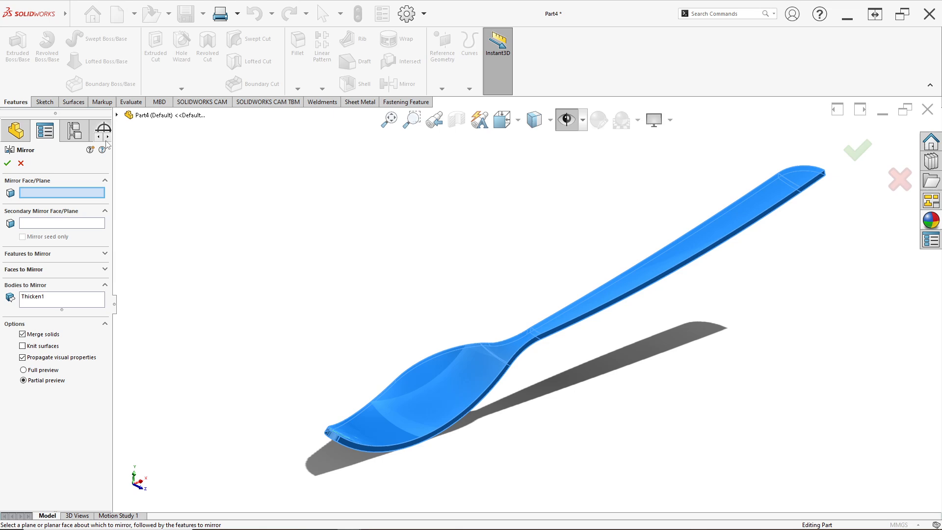
pyautogui.click(117, 115)
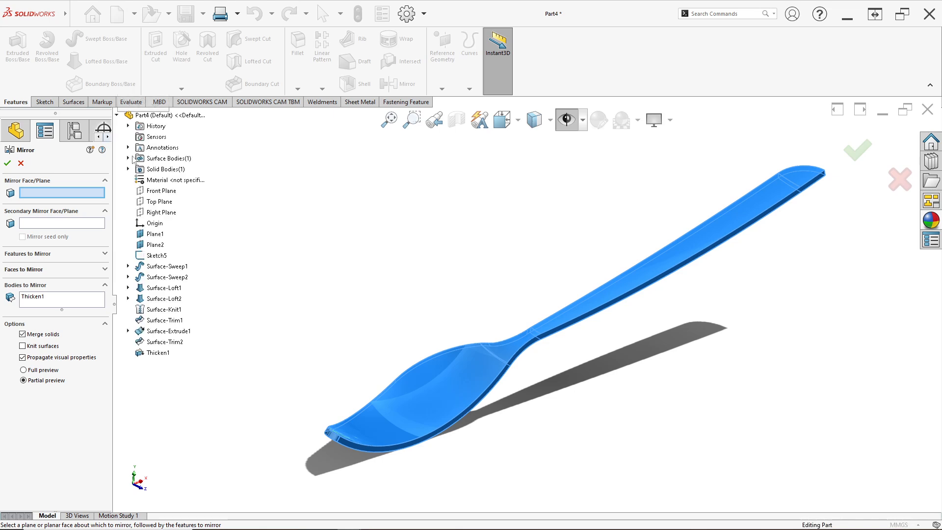
pyautogui.click(160, 190)
pyautogui.click(8, 162)
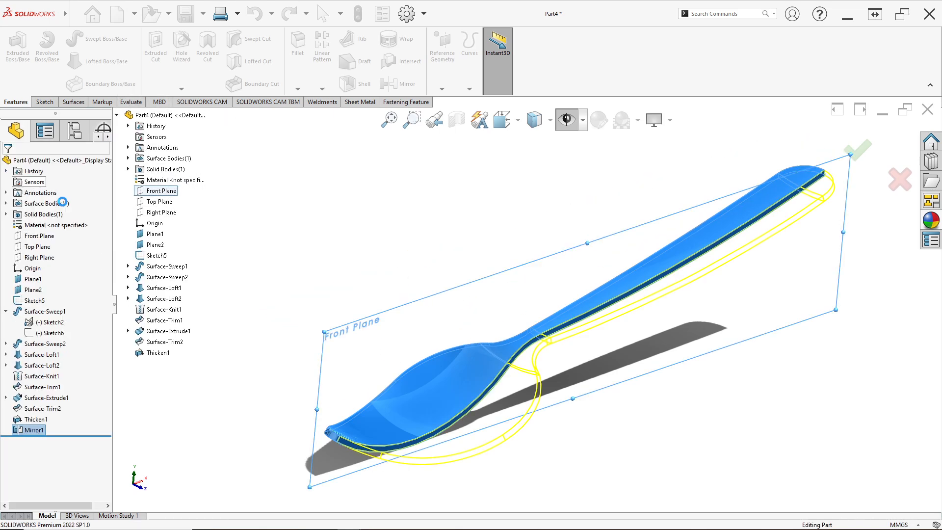
# Show the full spoon in an isometric-style view and apply the cream high gloss plastic appearance to it.
pyautogui.moveTo(504, 298); pyautogui.dragTo(524, 315, button='middle')
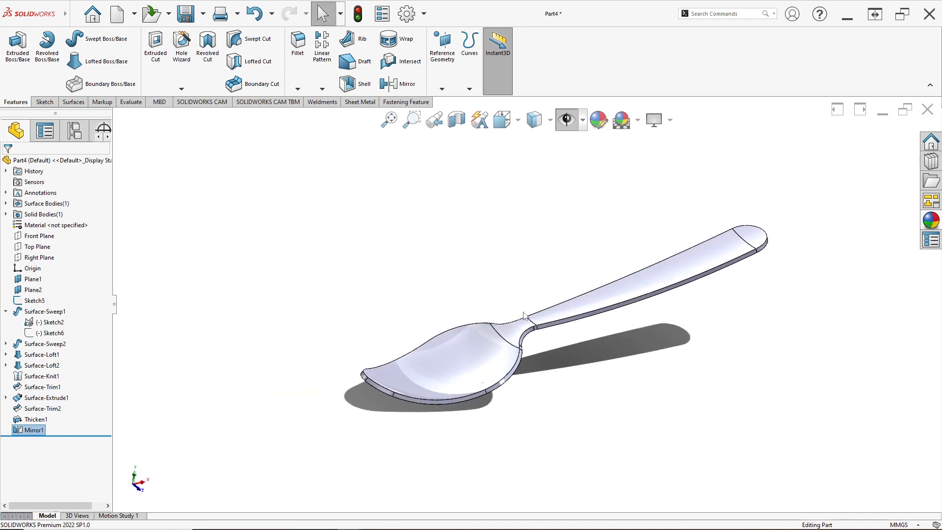
pyautogui.press('space')
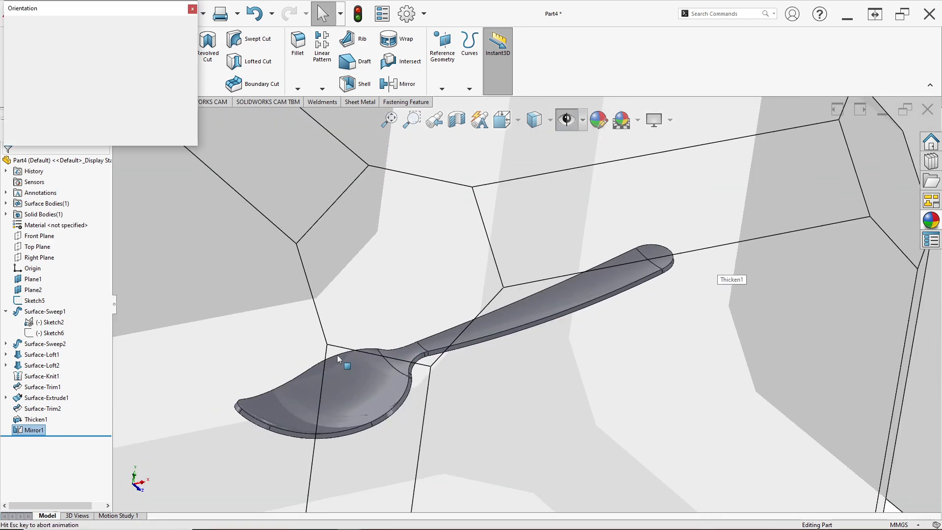
pyautogui.click(355, 352)
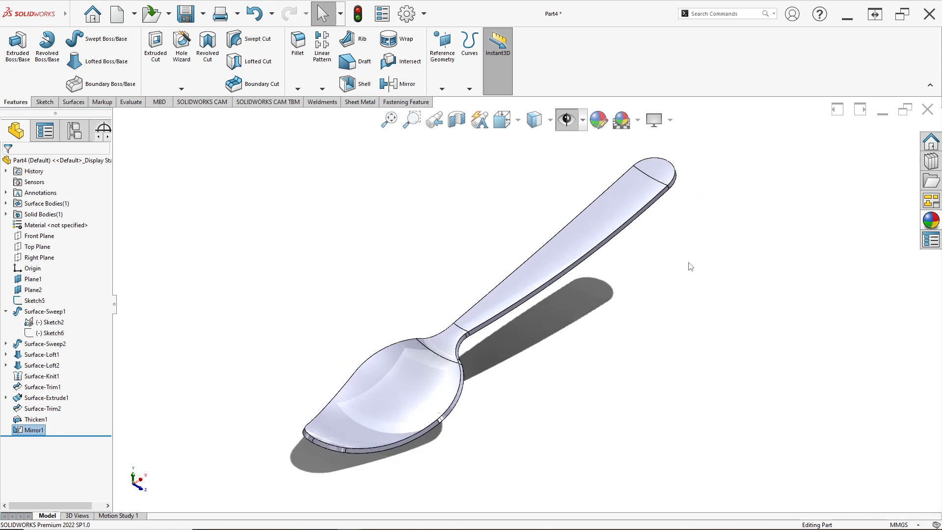
pyautogui.click(927, 226)
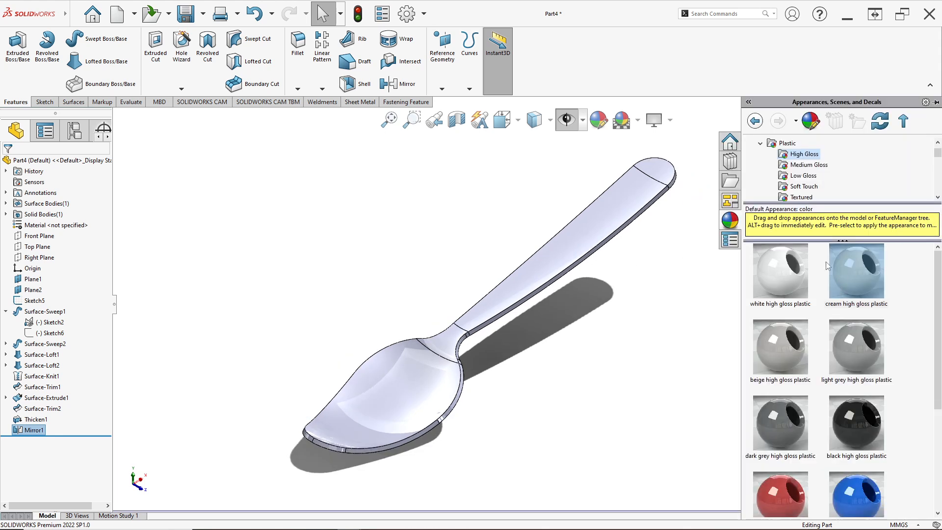
pyautogui.click(858, 284)
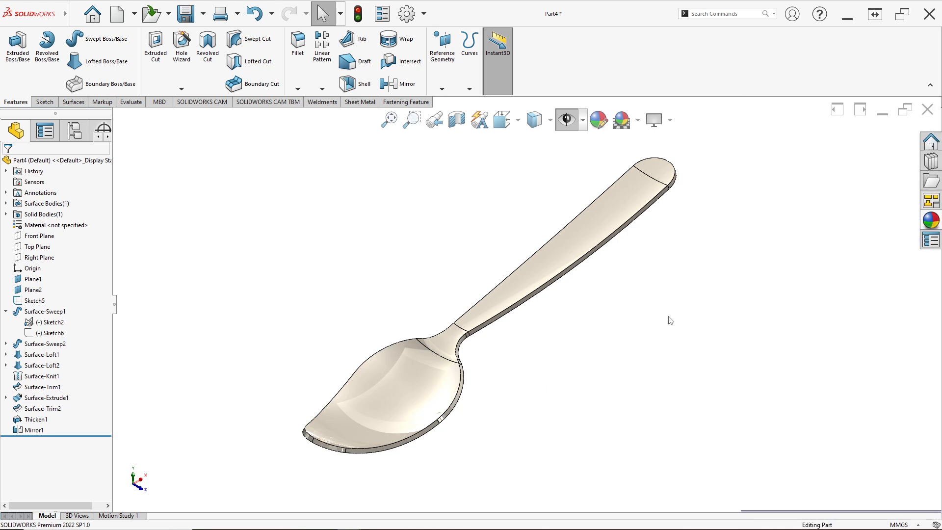
# Examine the finished spoon's bowl, neck and handle from several angles.
pyautogui.moveTo(668, 319); pyautogui.dragTo(654, 155, button='middle')
pyautogui.moveTo(661, 267); pyautogui.dragTo(443, 384, button='middle')
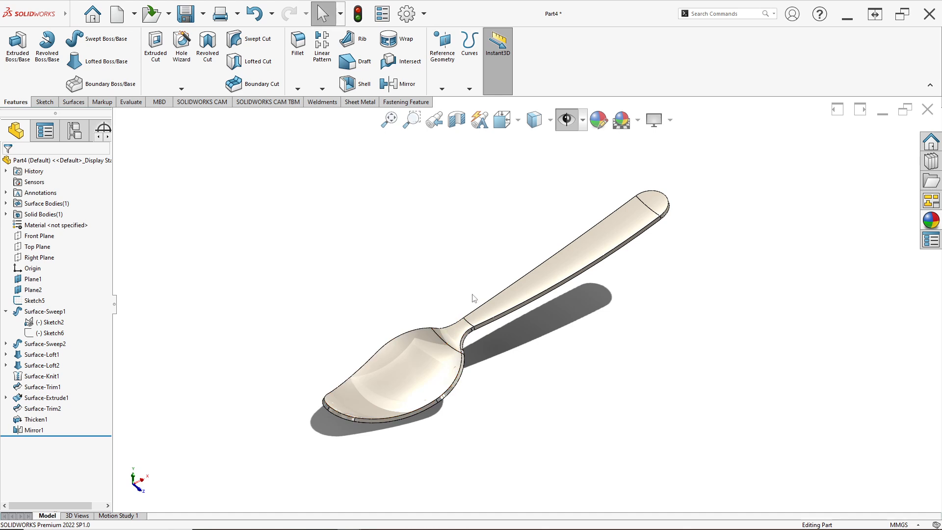
pyautogui.moveTo(476, 298)
pyautogui.mouseDown(button='middle')
pyautogui.moveTo(424, 259)
pyautogui.moveTo(491, 297)
pyautogui.mouseUp(button='middle')
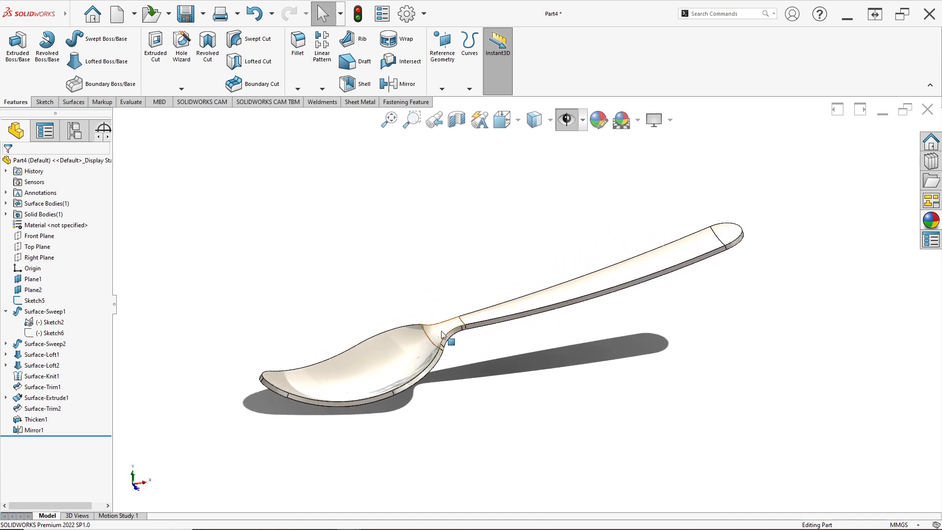
pyautogui.moveTo(441, 331); pyautogui.dragTo(464, 366, button='middle')
pyautogui.press('space')
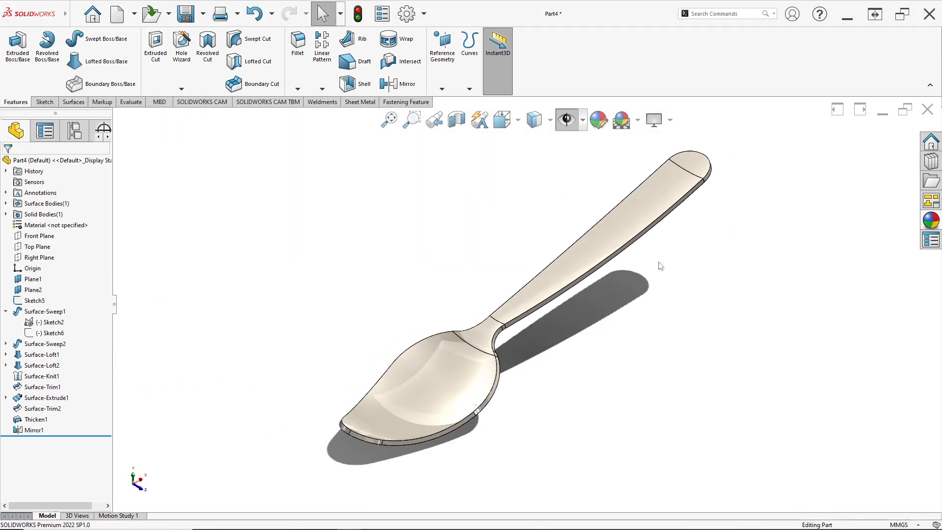
pyautogui.moveTo(660, 265); pyautogui.dragTo(618, 300, button='middle')
pyautogui.moveTo(364, 379); pyautogui.dragTo(450, 450, button='middle')
pyautogui.press('space')
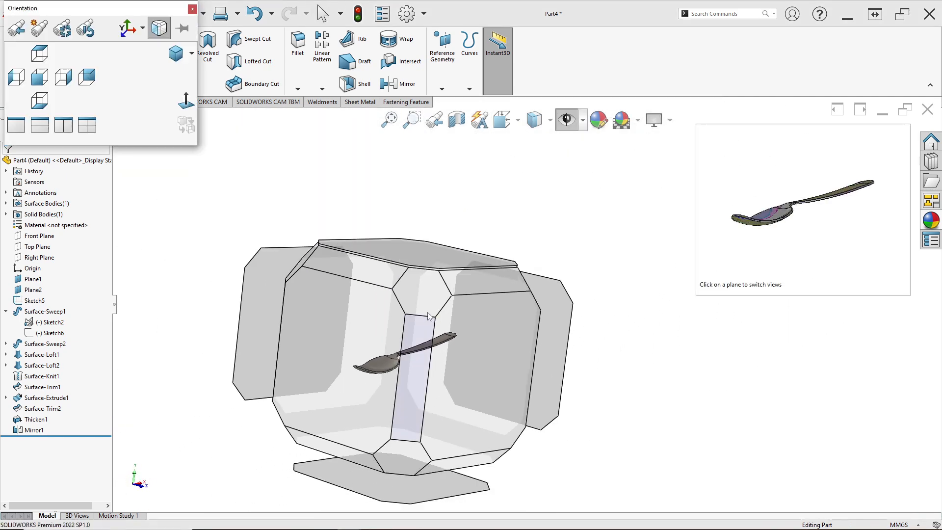